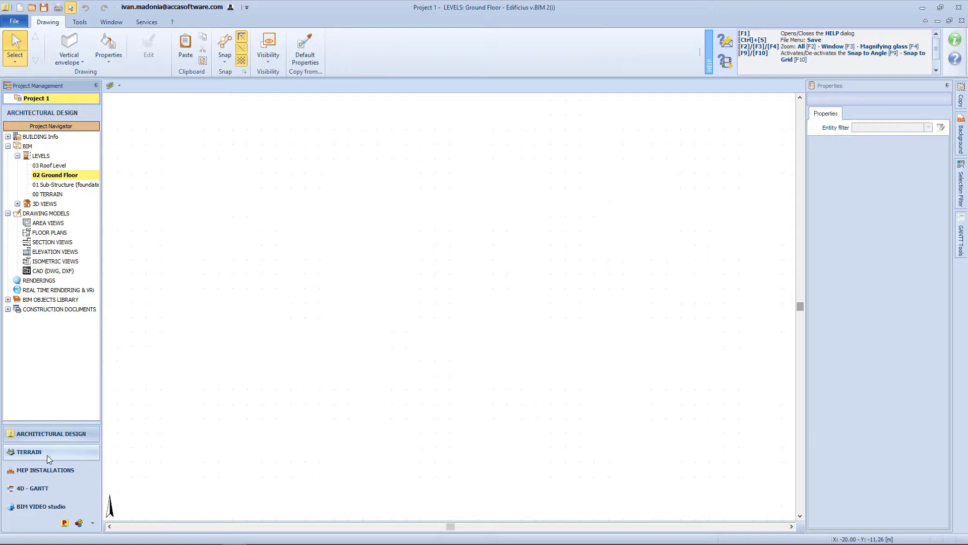
Step: Draw a closed six-vertex terrain perimeter with rounded edges on the Survey level in the Terrain environment, covering about 8,930 m²
left_click(79, 452)
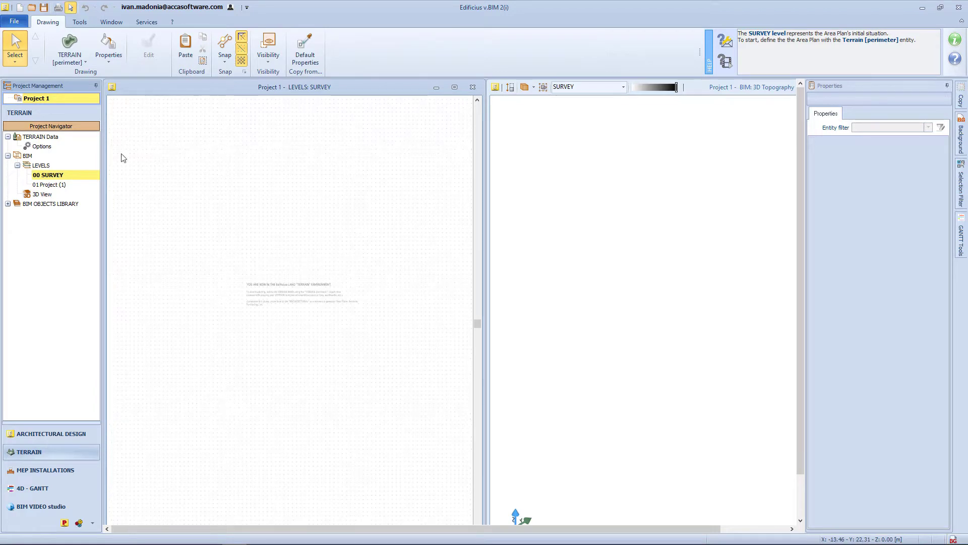
left_click(72, 41)
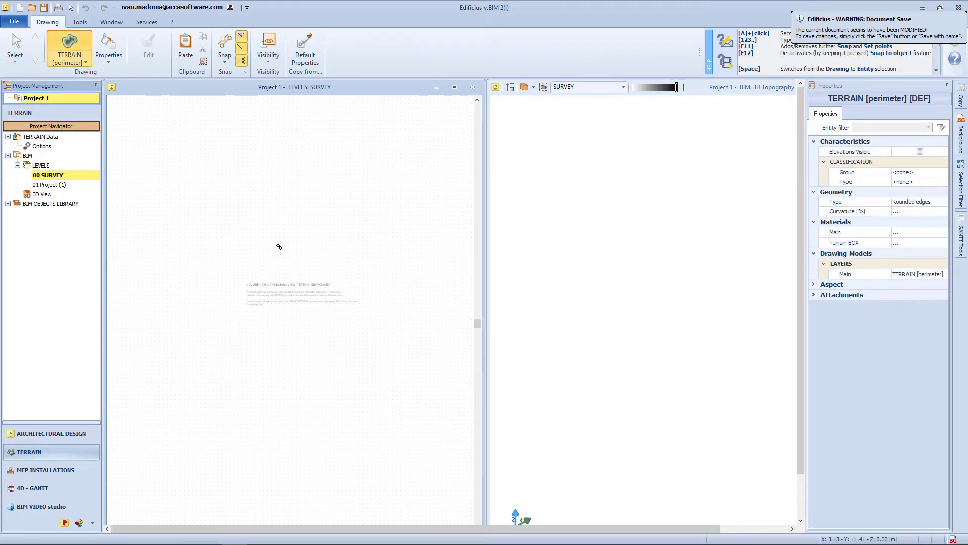
left_click(200, 185)
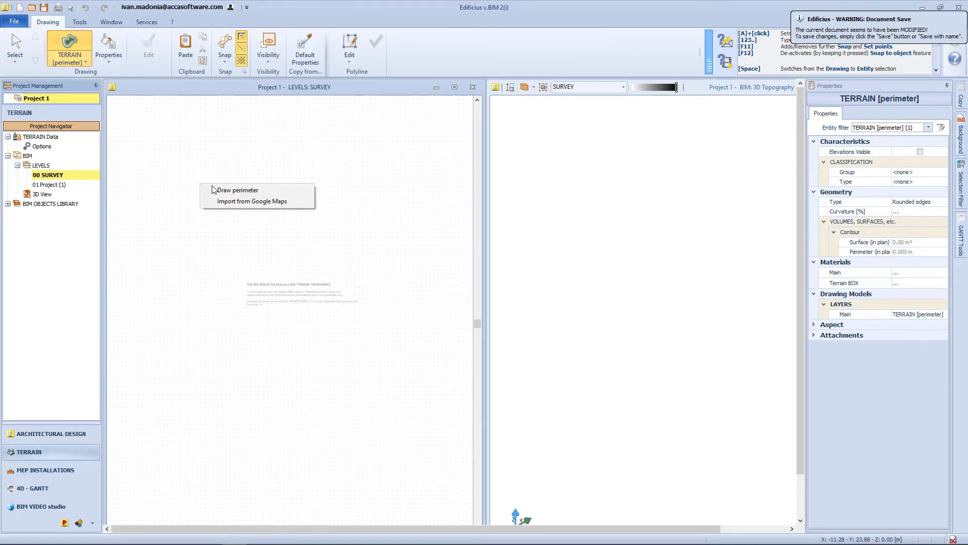
left_click(297, 190)
left_click(199, 184)
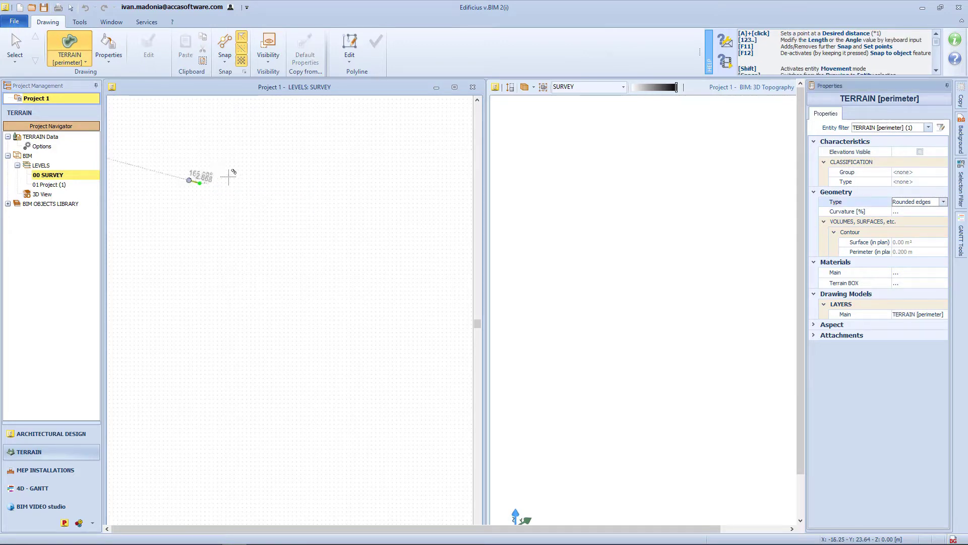
left_click(356, 150)
scroll(296, 177, "down", 4)
left_click(369, 189)
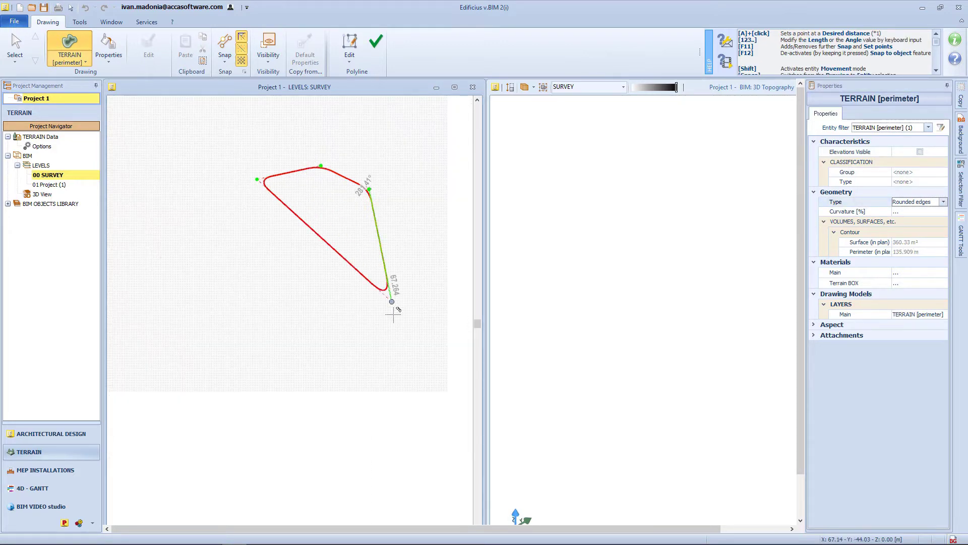
left_click(394, 322)
left_click(262, 358)
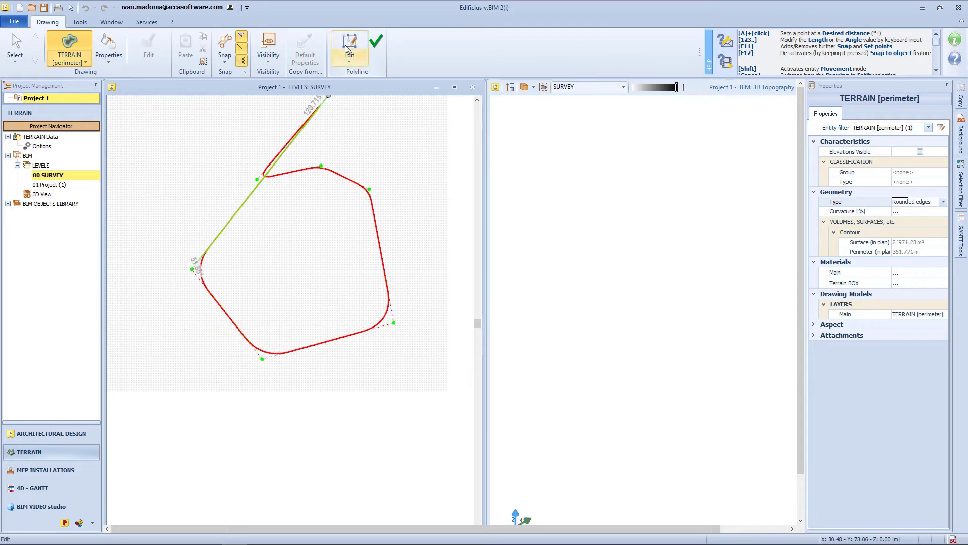
left_click(373, 48)
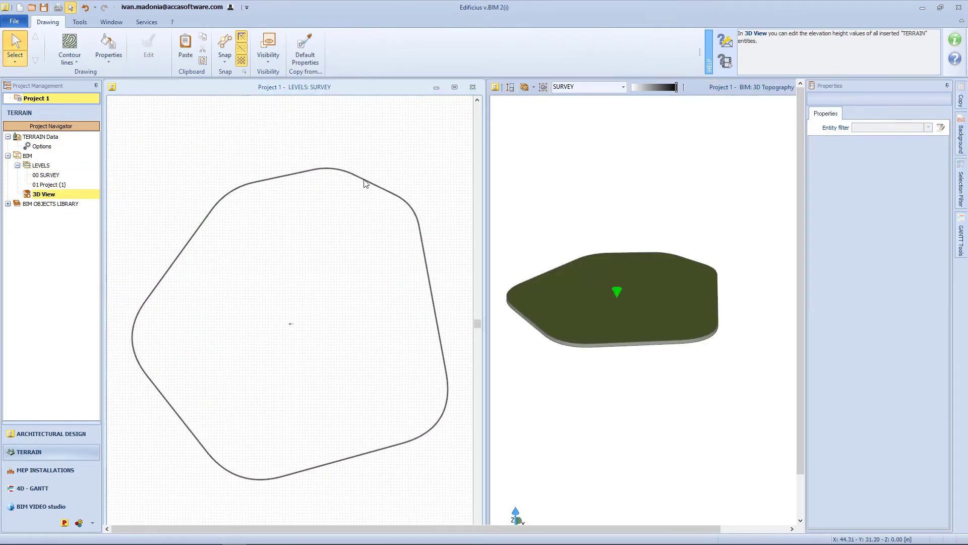
Step: Keep the terrain perimeter's geometry type as Rounded edges and tighten the rounding at its upper-right vertex
left_click(398, 196)
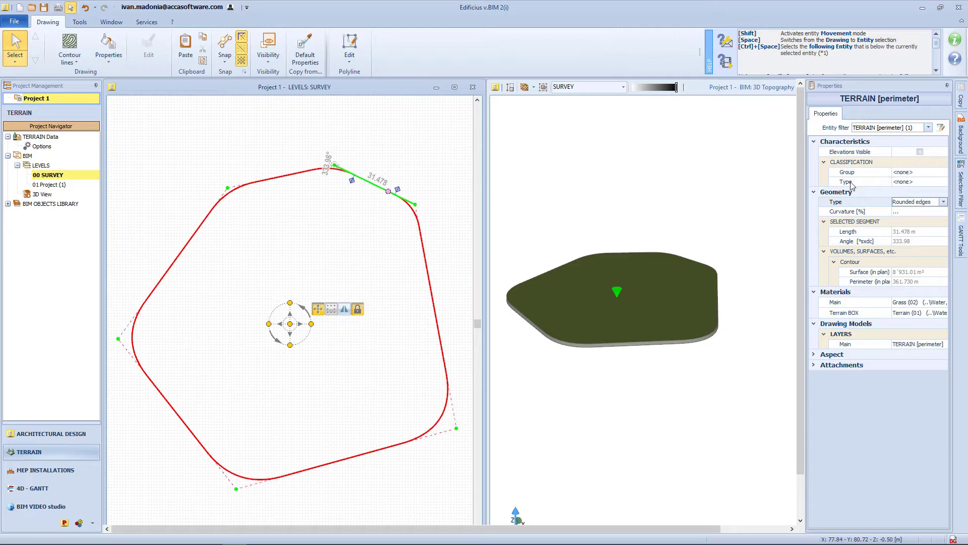
left_click(944, 202)
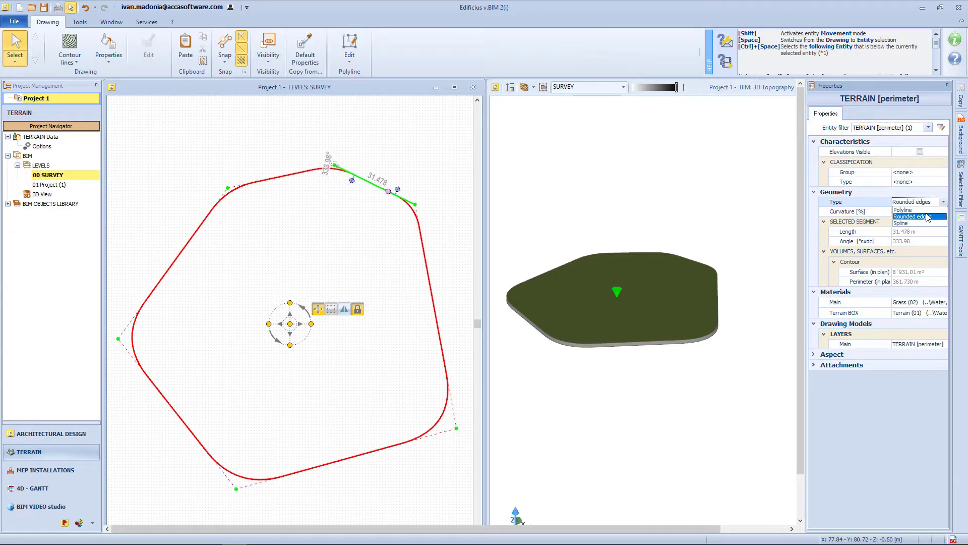
left_click(928, 217)
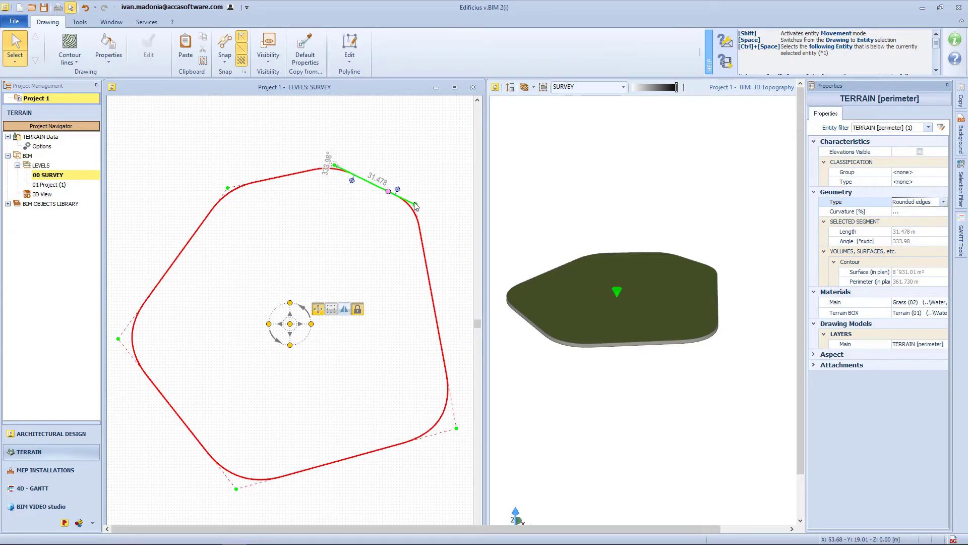
left_click_drag(398, 188, 408, 193)
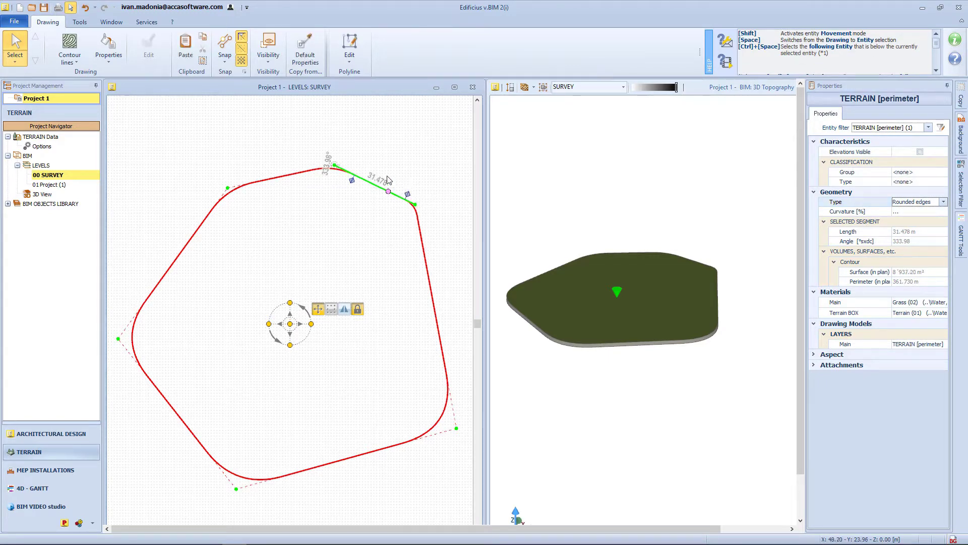
Step: Convert the perimeter's long right-hand segment to an arc and indent it with a midpoint node moved inward about 10 m
left_click(423, 253)
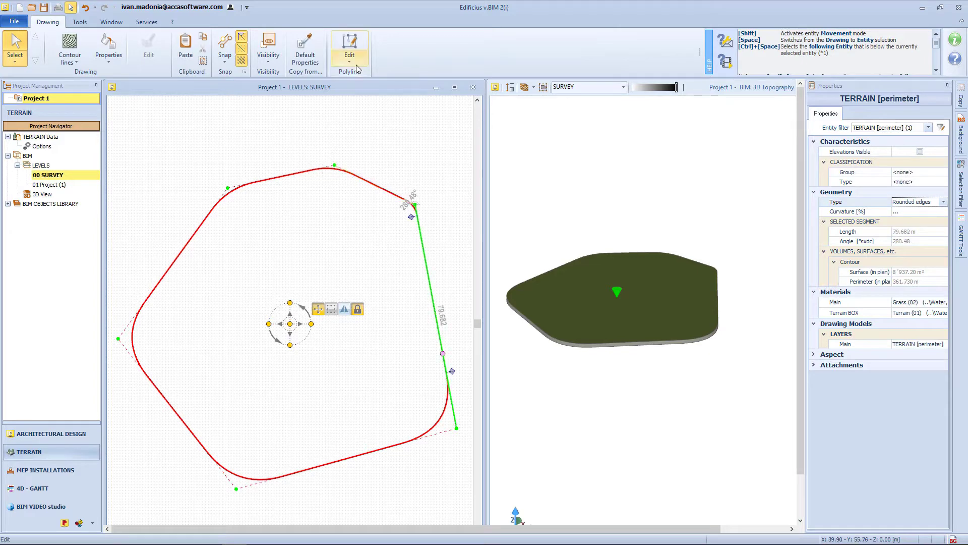
left_click(349, 50)
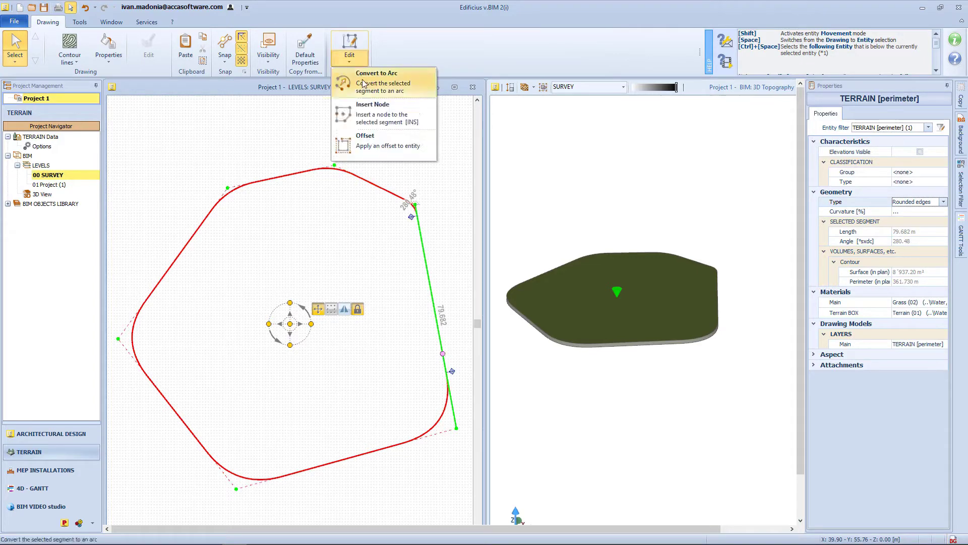
left_click(388, 89)
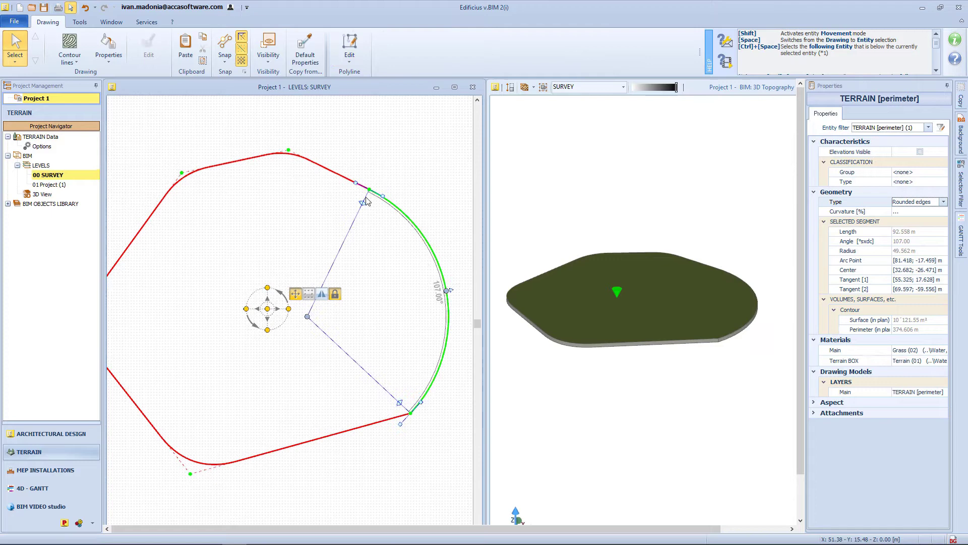
double_click(406, 217)
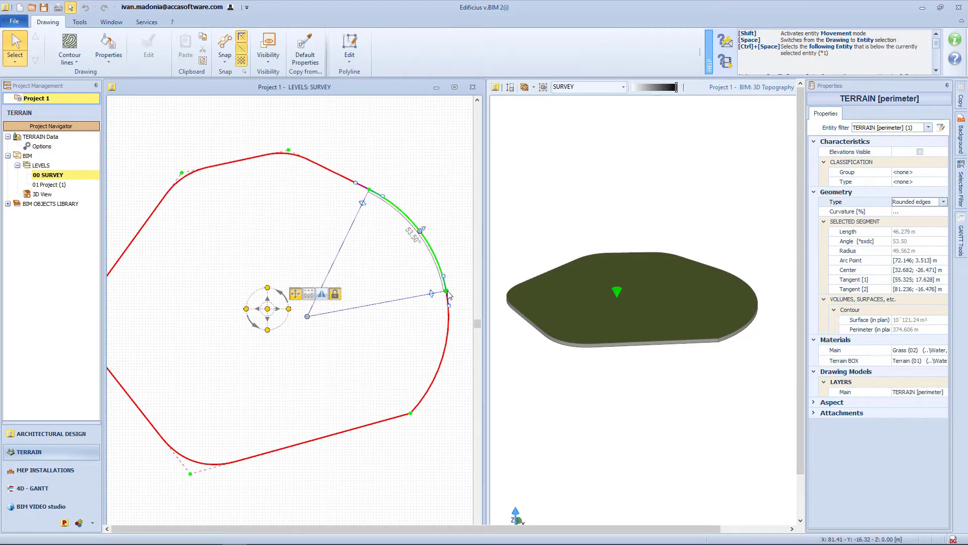
left_click_drag(447, 296, 420, 280)
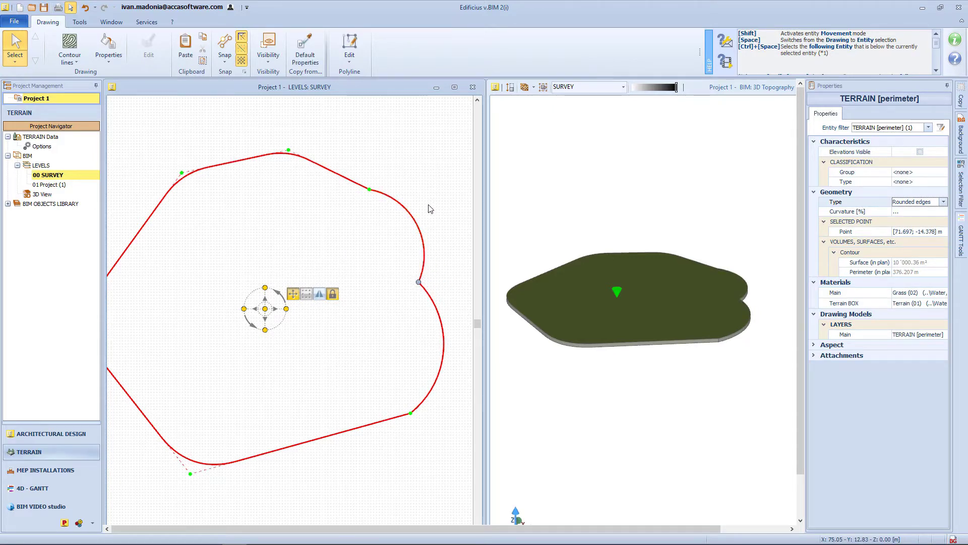
Step: Import Rilievo.dwg as a DXF/DWG survey with conversion factor 1 and place its contours over the terrain perimeter
left_click(79, 62)
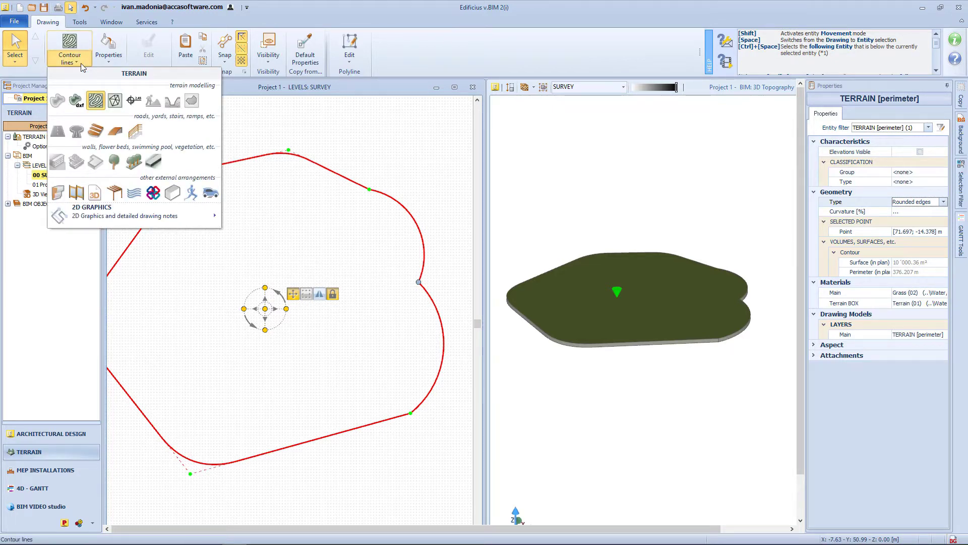
left_click(74, 101)
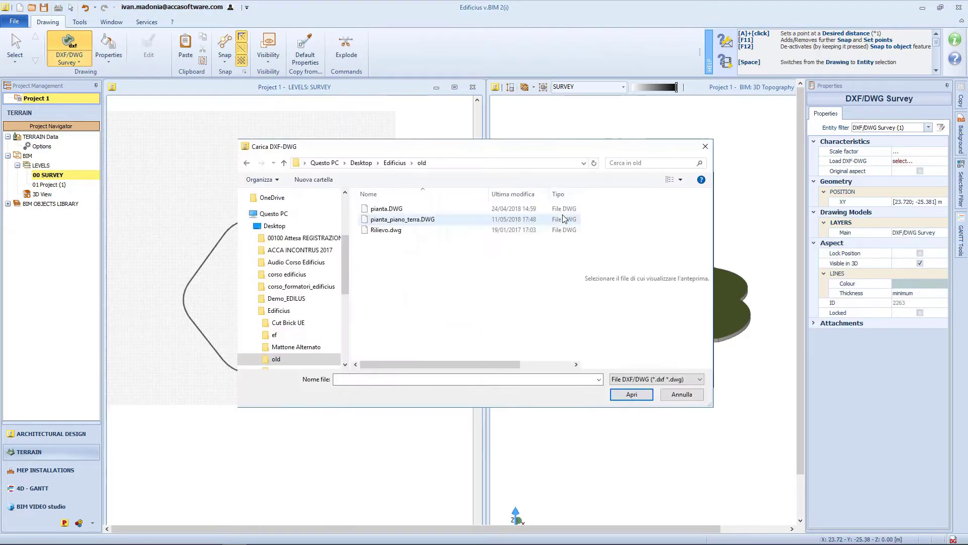
left_click(388, 232)
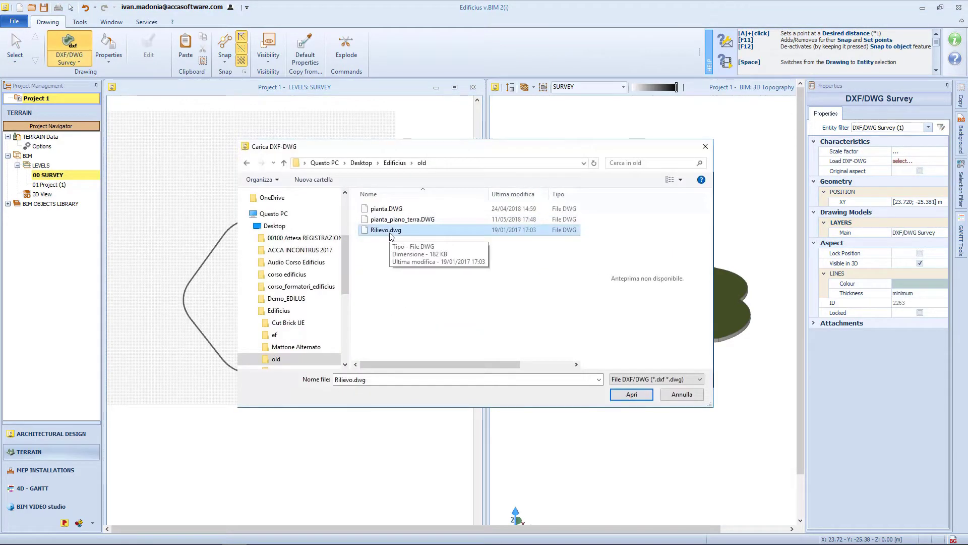
double_click(386, 229)
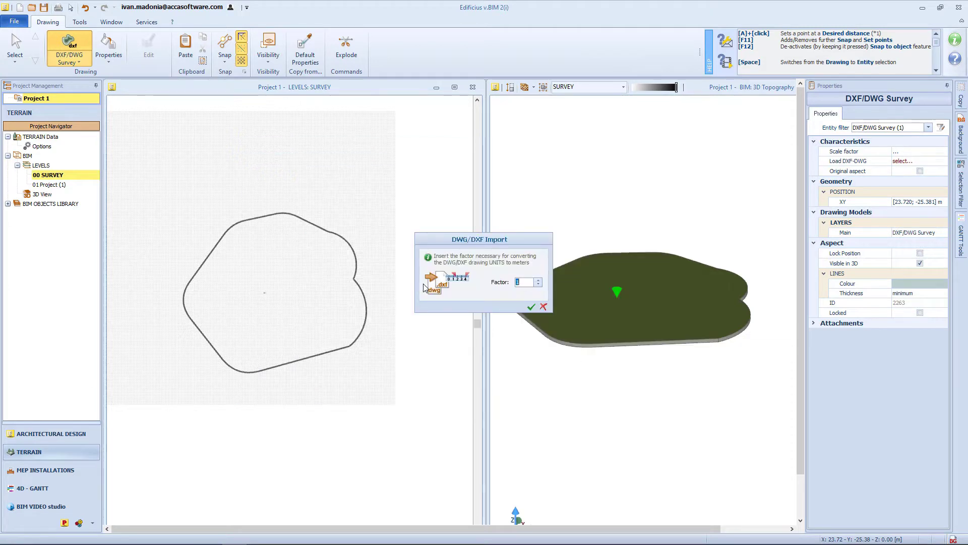
left_click_drag(495, 243, 374, 137)
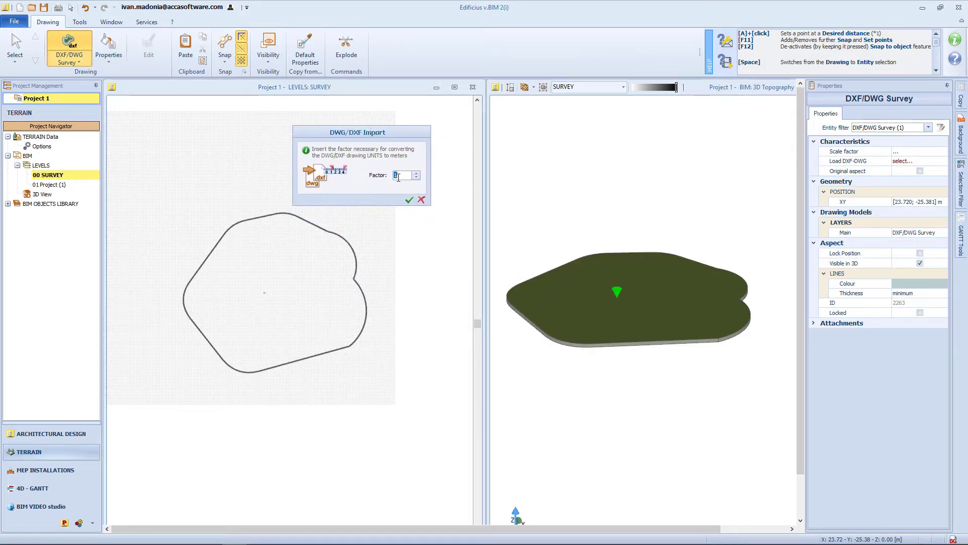
left_click(409, 201)
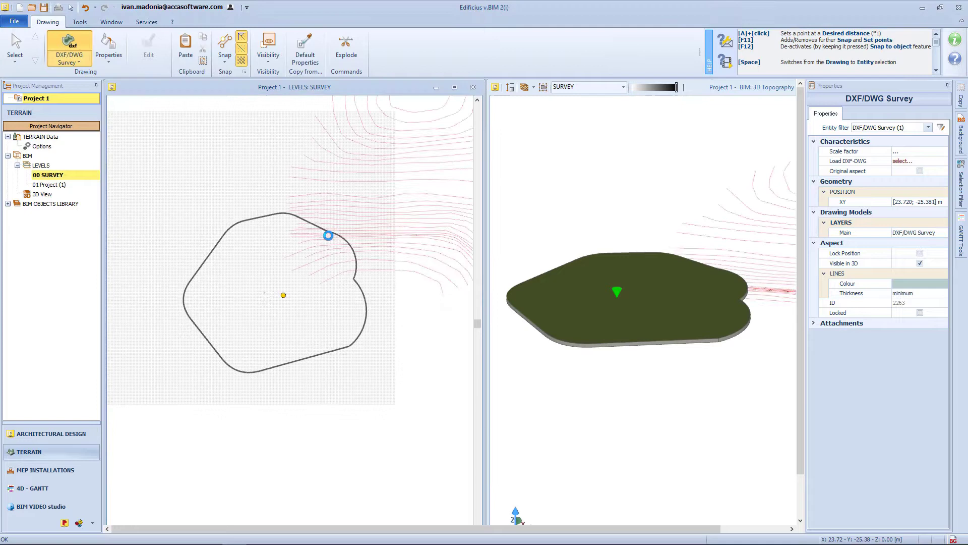
left_click(188, 369)
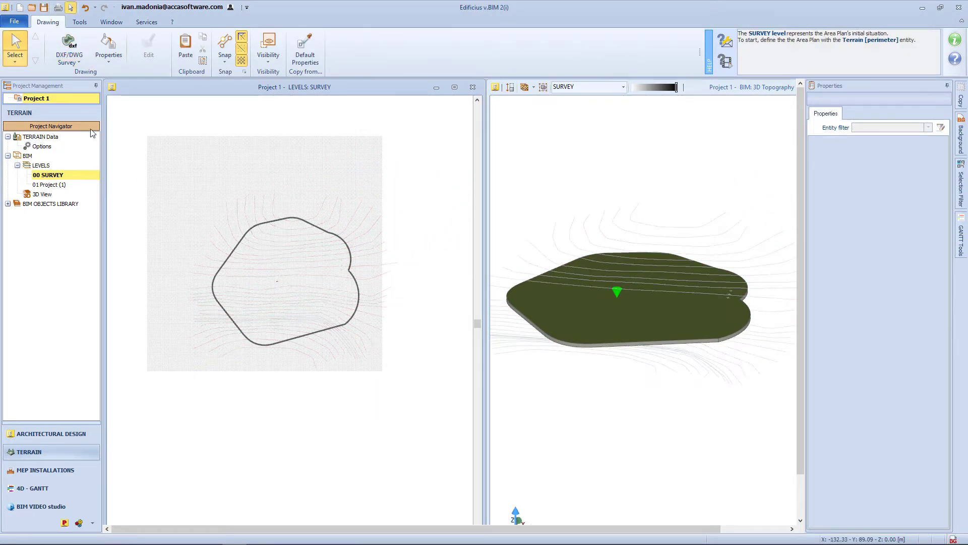
Step: Generate contour lines automatically from the imported DXF/DWG survey by enclosing the lines around the perimeter in a selection box
left_click(77, 63)
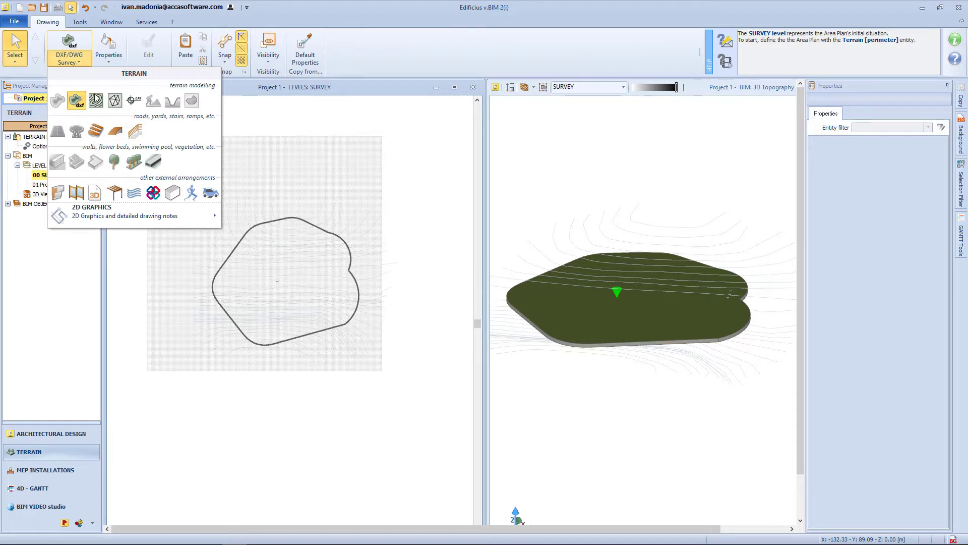
left_click(96, 100)
left_click(352, 48)
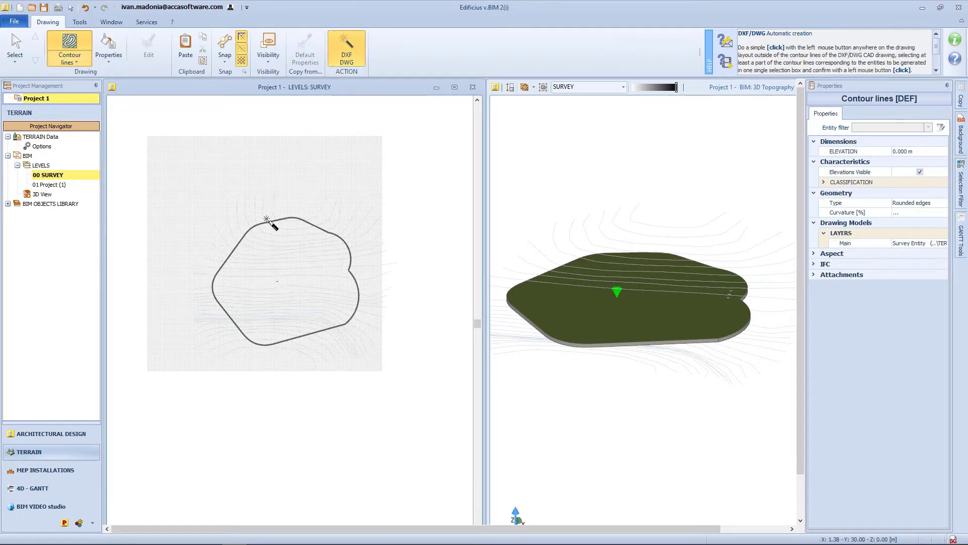
left_click_drag(216, 217, 367, 354)
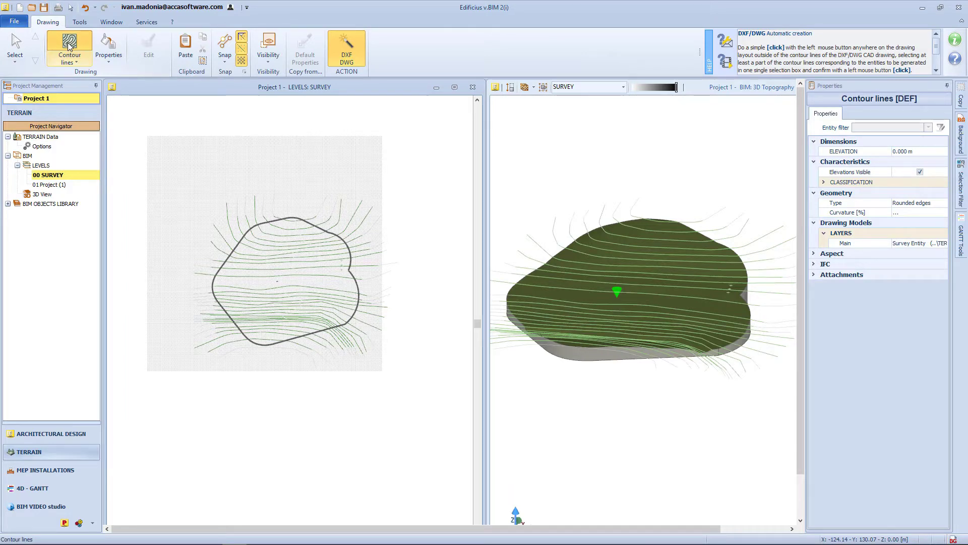
Step: Draw a four-point contour line across the terrain just inside the perimeter's upper edge in the plan
scroll(235, 230, "up", 4)
left_click(295, 207)
left_click(311, 222)
left_click(367, 237)
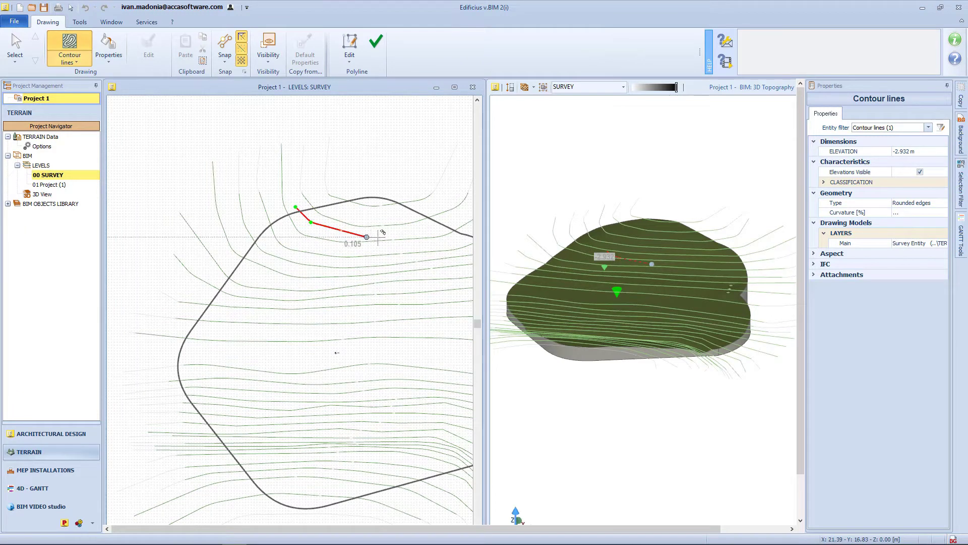
middle_click_drag(413, 232, 344, 246)
left_click(391, 234)
left_click(376, 49)
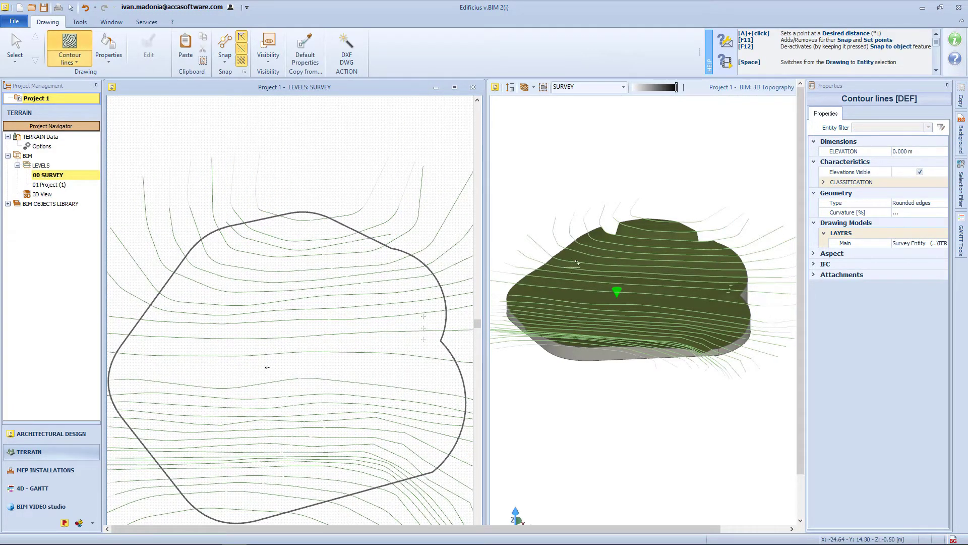
Step: Raise the hand-drawn contour line in the 3D view to an elevation of 13.1 m
scroll(644, 264, "up", 5)
middle_click_drag(645, 264, 615, 259)
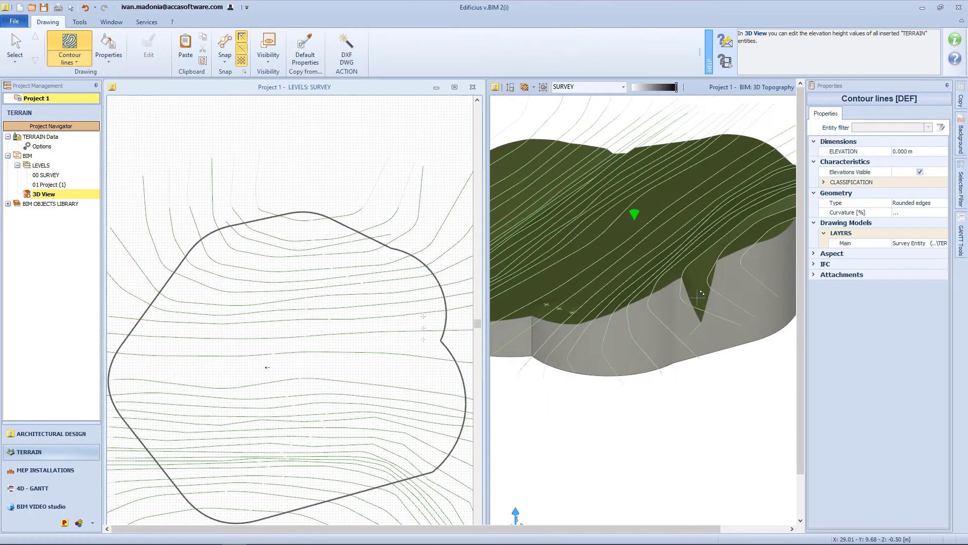
key("Escape")
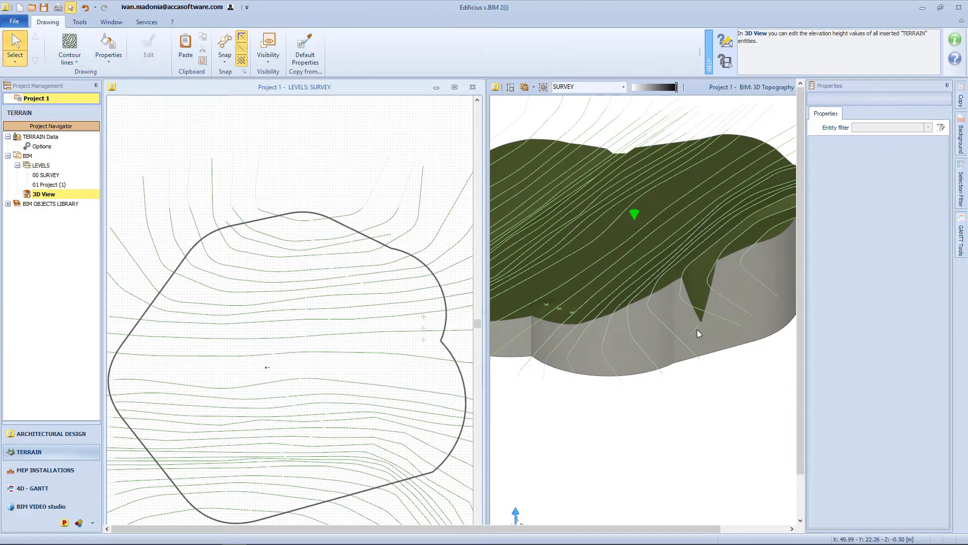
left_click(698, 328)
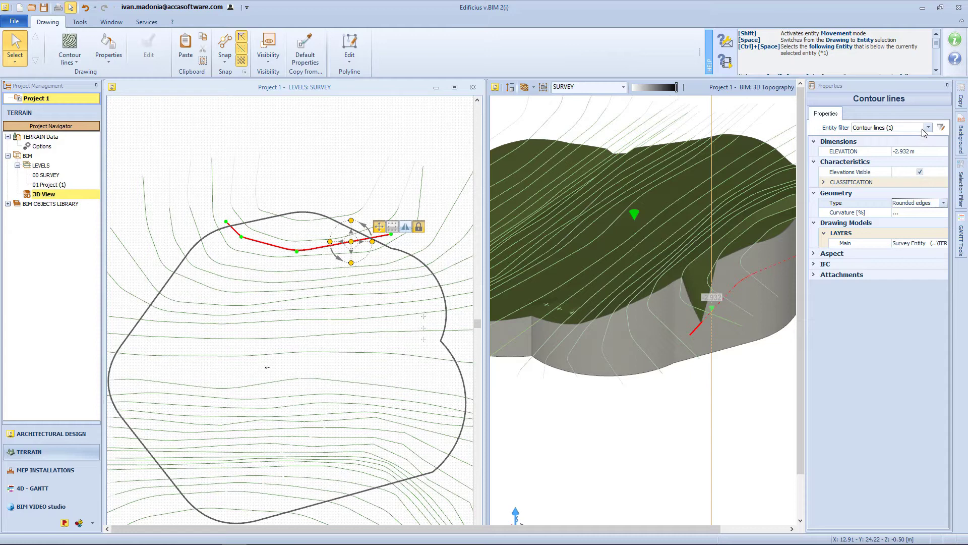
left_click(926, 151)
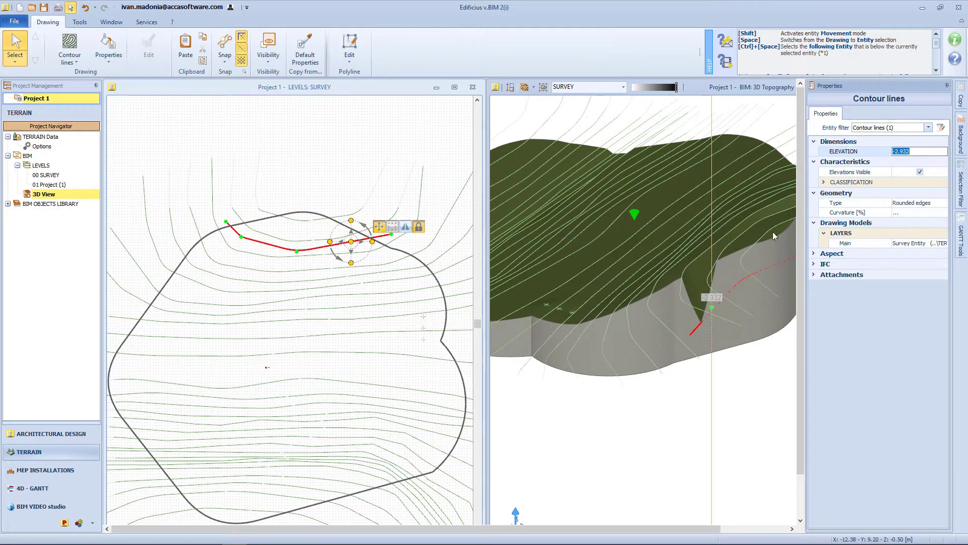
left_click_drag(711, 309, 718, 263)
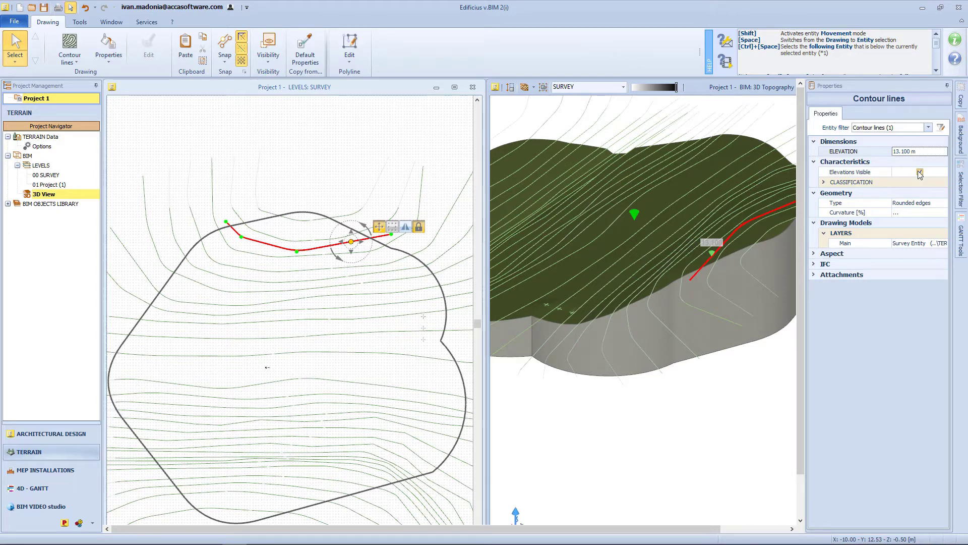
Step: Review the geometry type and curvature options of the selected hand-drawn contour line
left_click(920, 202)
left_click(943, 203)
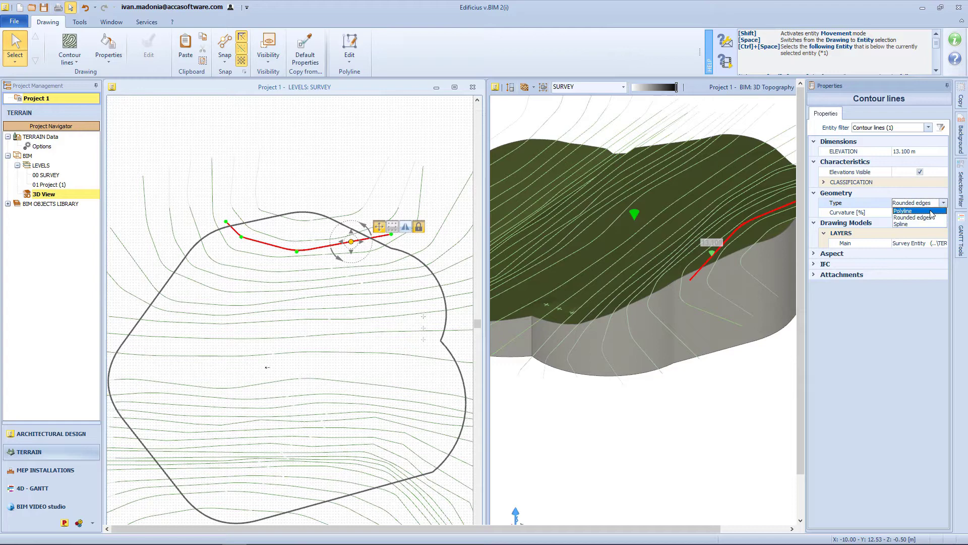
left_click(930, 217)
left_click(932, 213)
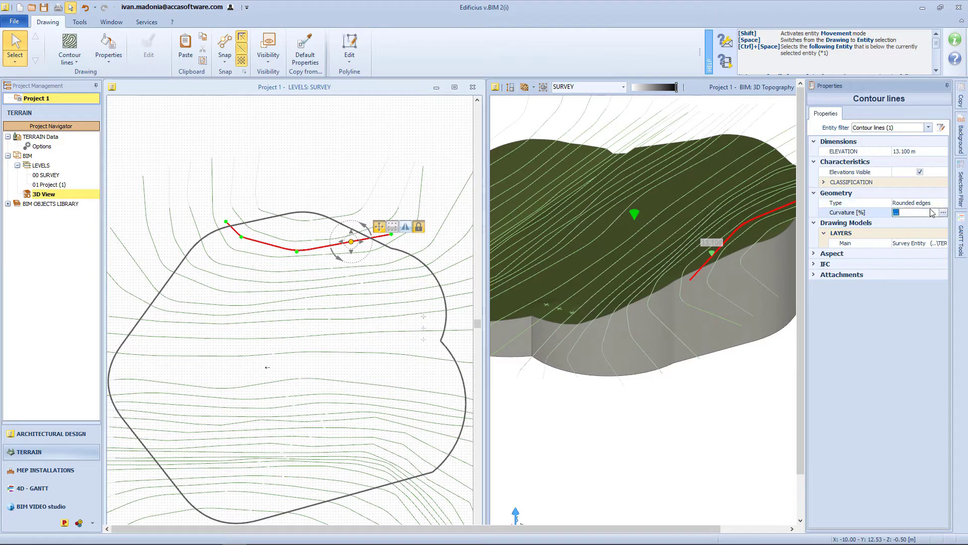
left_click(943, 213)
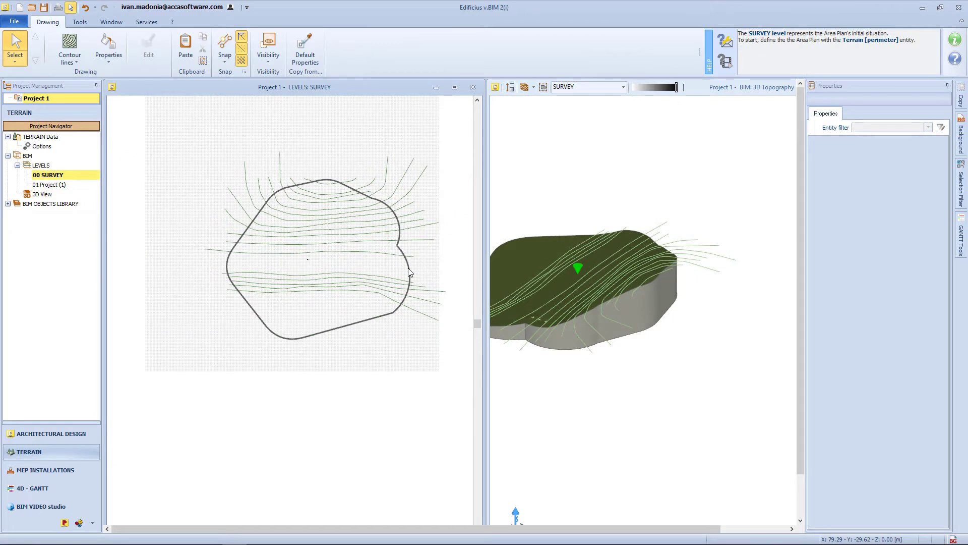
Step: Draw a topographic contour plan of two adjoining triangles below the lowest contour lines, inside the terrain perimeter
left_click(78, 64)
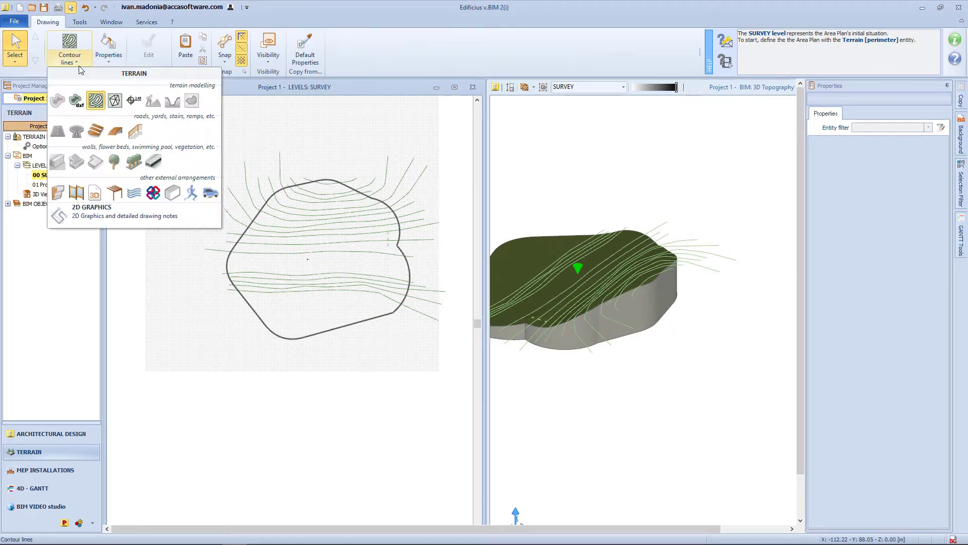
left_click(117, 100)
scroll(301, 318, "up", 4)
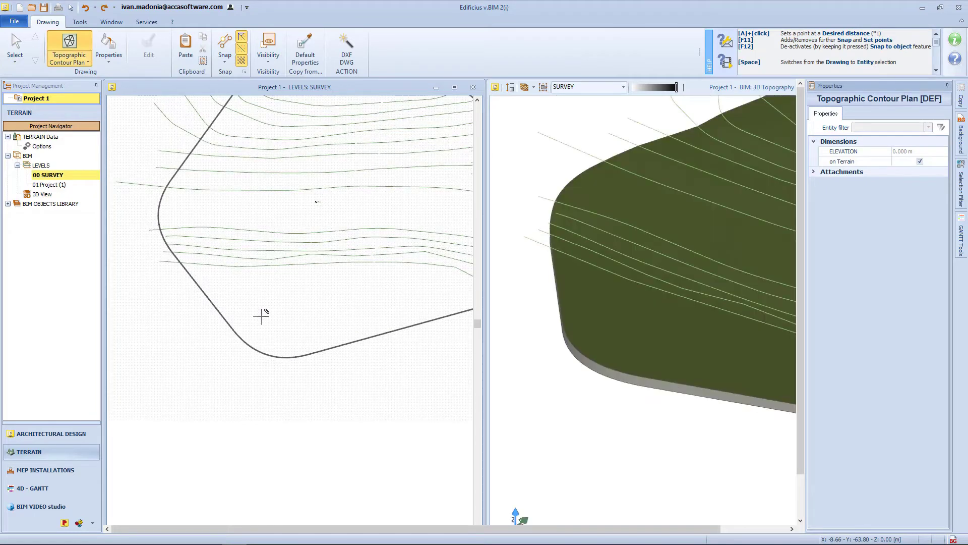
left_click(285, 313)
left_click(307, 273)
left_click(347, 312)
left_click(284, 313)
left_click(248, 273)
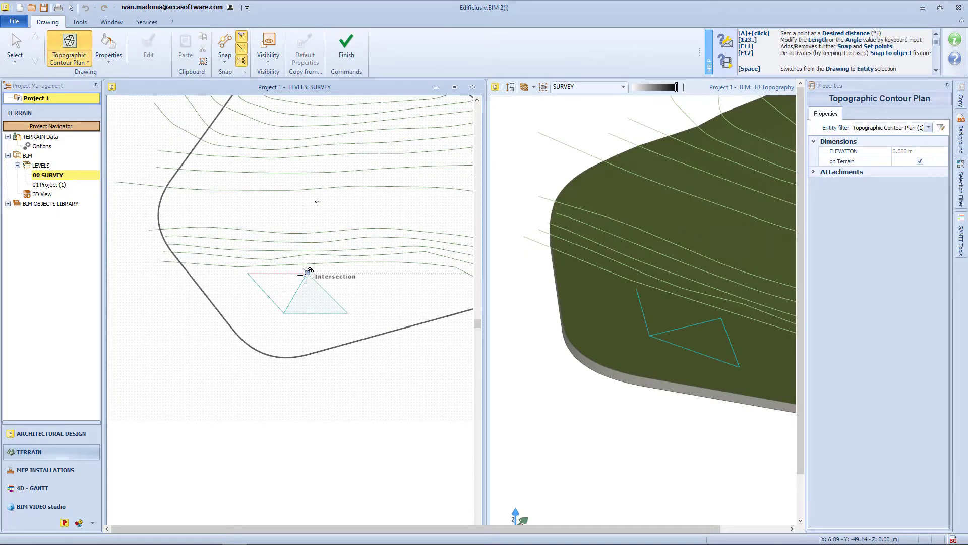
left_click(307, 273)
left_click(346, 48)
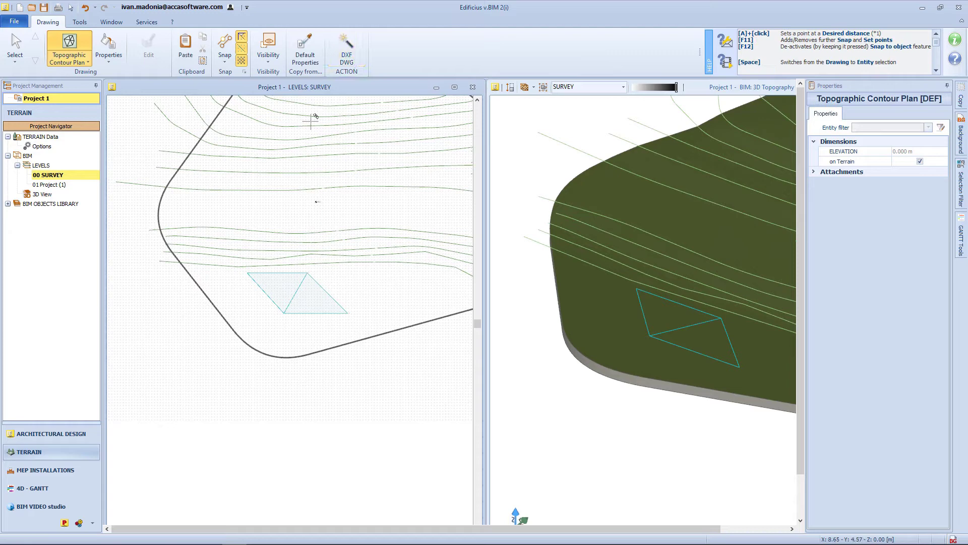
scroll(252, 272, "up", 3)
key("Escape")
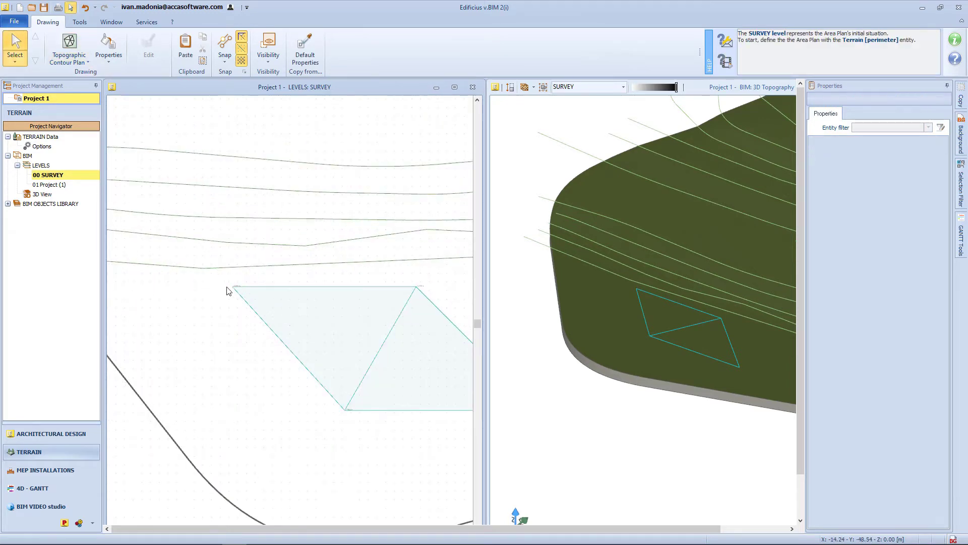
Step: Set the elevation of the contour plan's upper-left vertex to -7 m and its upper-right vertex to -6 m
left_click(233, 288)
left_click(916, 151)
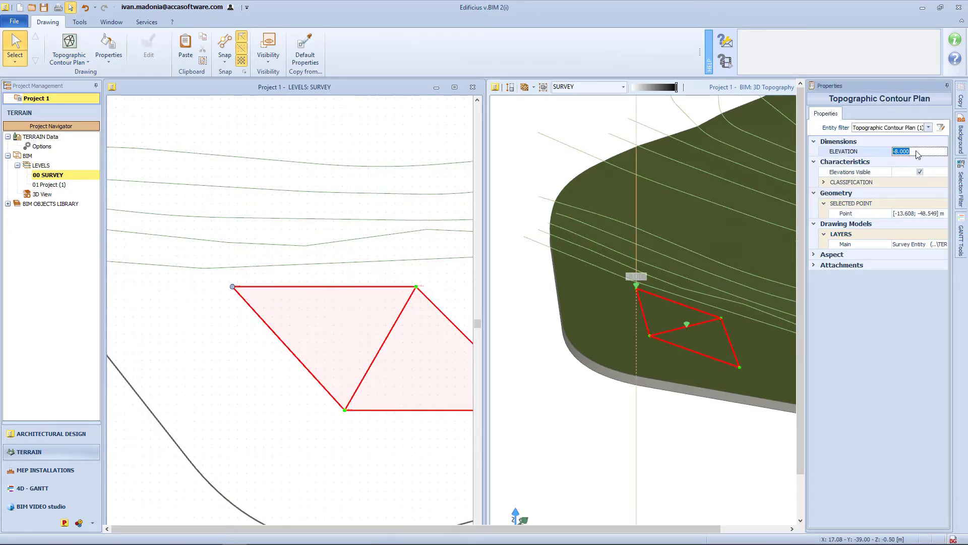
type("-7")
key("Return")
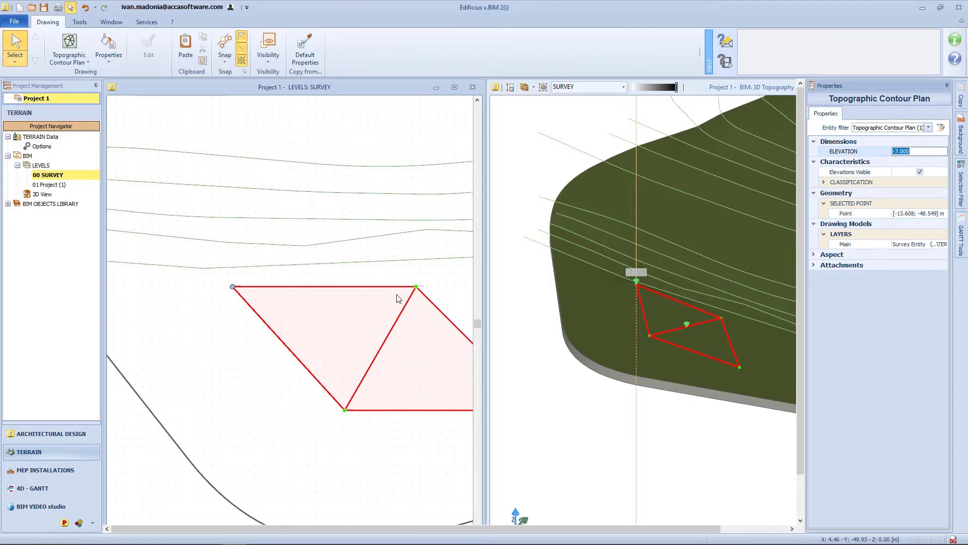
left_click(916, 151)
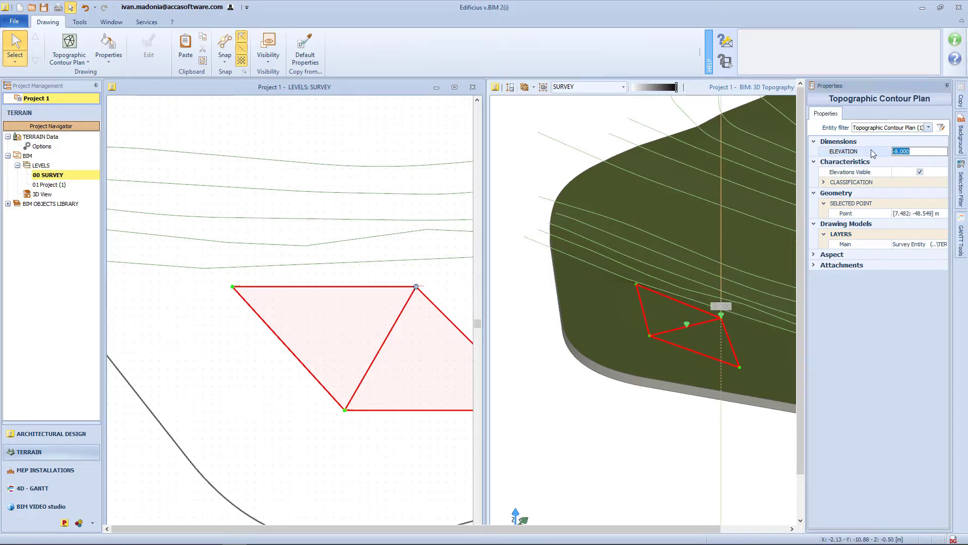
type("-6")
key("Return")
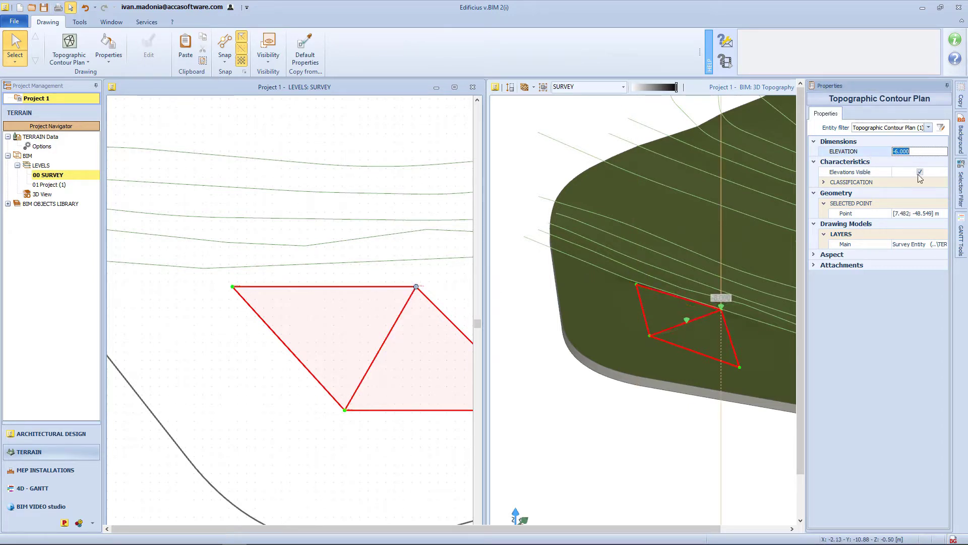
Step: Raise the contour plan's lower vertex shared by both triangles in the 3D view and inspect the deformed terrain
left_click(650, 334)
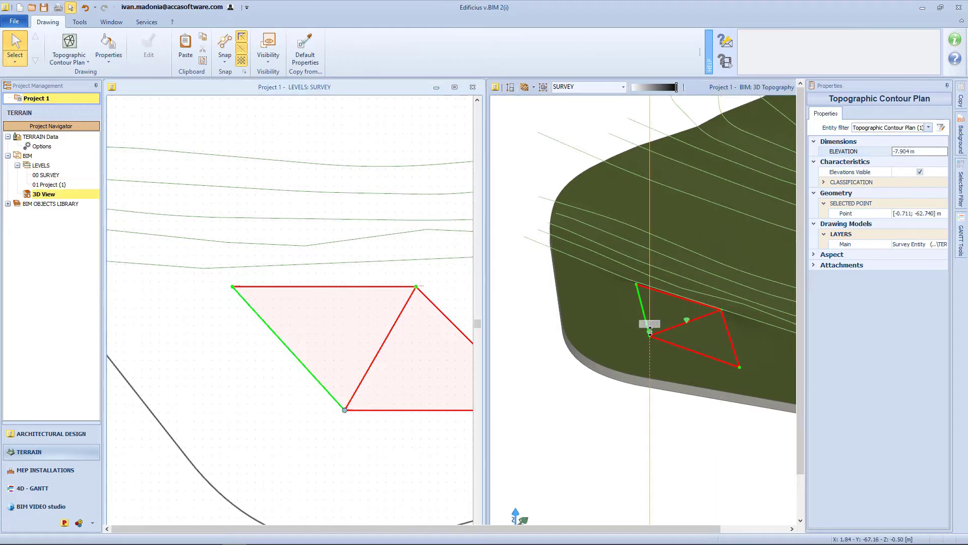
left_click_drag(650, 332, 649, 306)
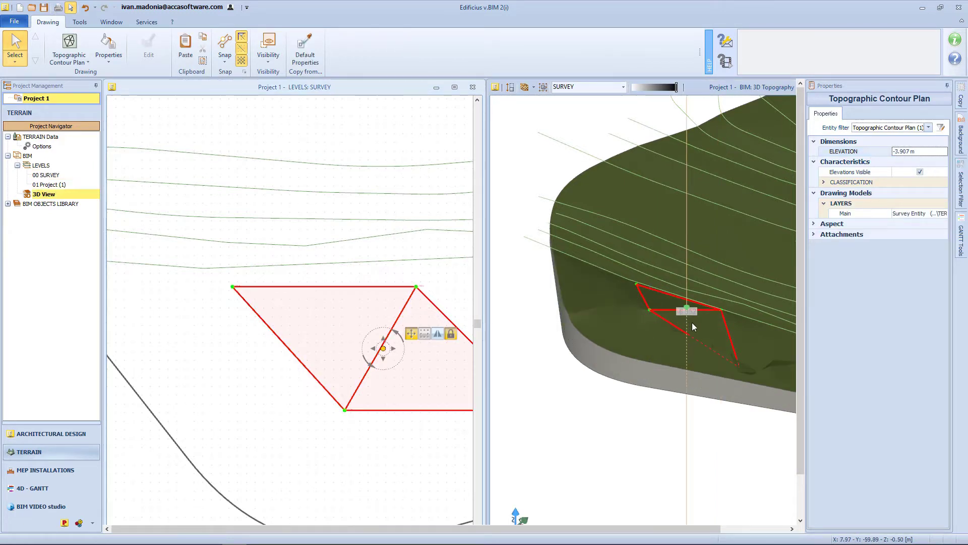
middle_click_drag(697, 329, 682, 335)
scroll(682, 335, "down", 5)
Step: Delete the two-triangle topographic contour plan from the survey level
left_click(395, 334)
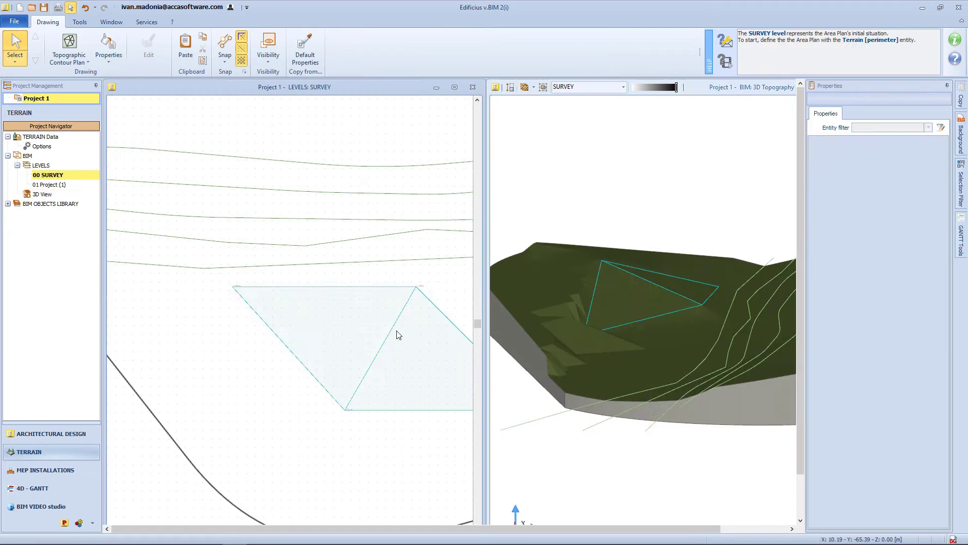
left_click_drag(356, 283, 441, 433)
key("Delete")
Step: Place three elevation nodes in a triangle between the lowest contour line and the terrain perimeter's lower edge
left_click(69, 50)
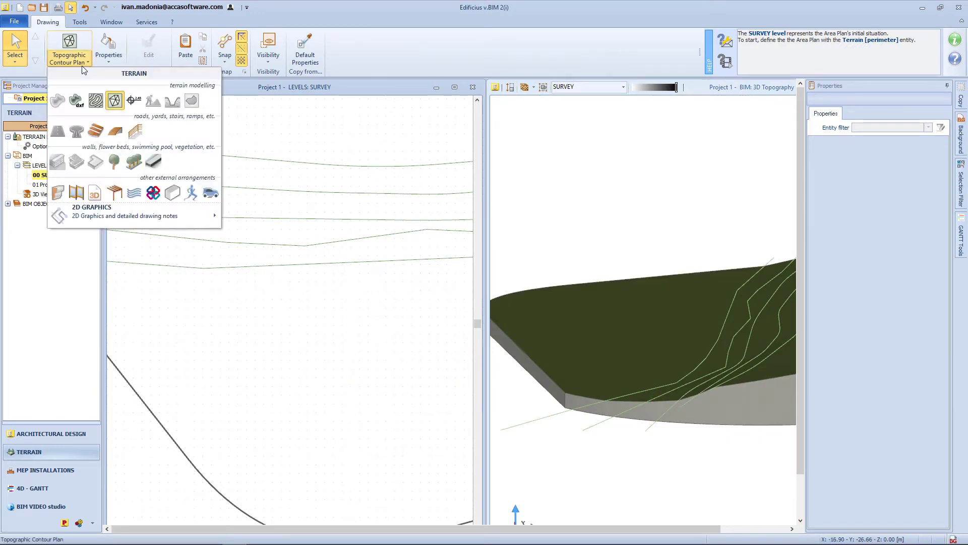
left_click(132, 100)
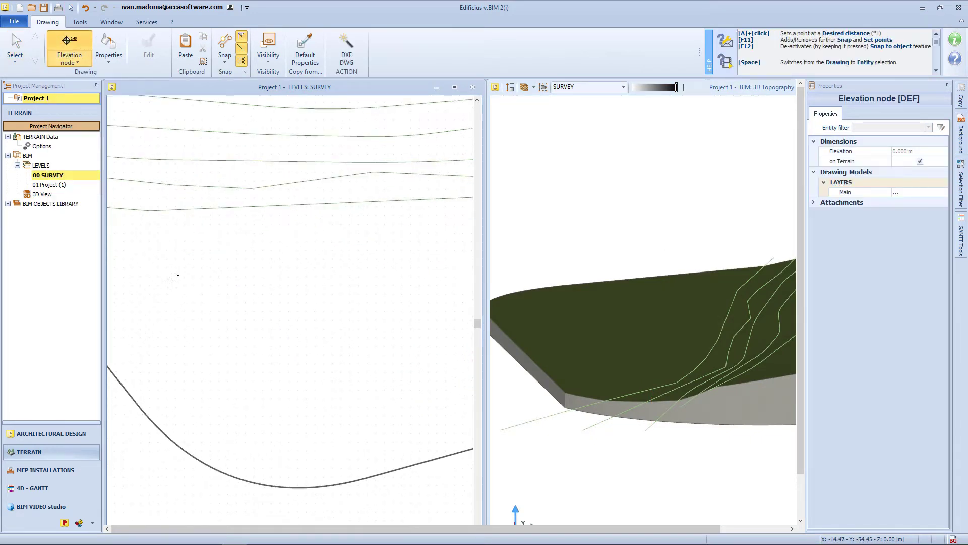
left_click(177, 266)
left_click(366, 251)
left_click(286, 389)
key("Escape")
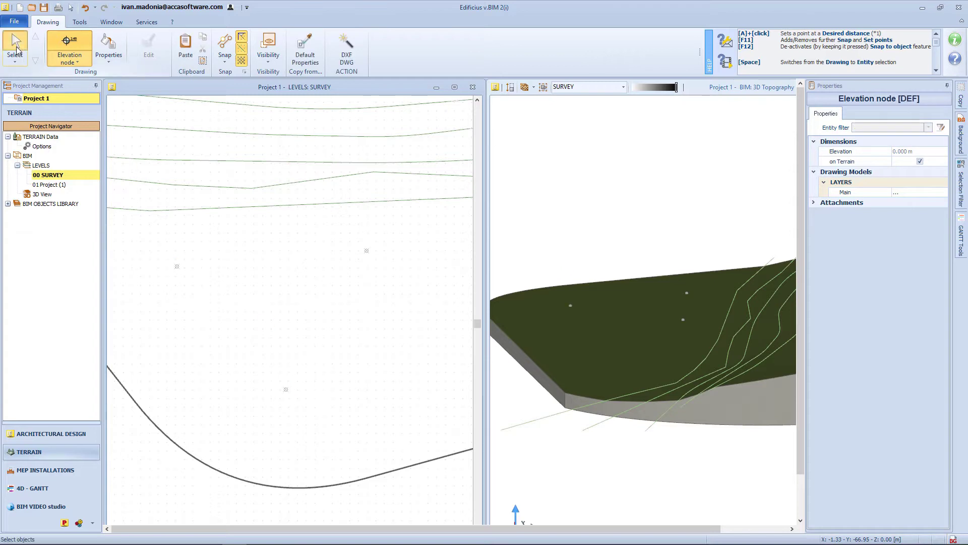
Step: Set the elevation of the upper-left elevation node to -7 m
left_click(177, 266)
left_click(915, 151)
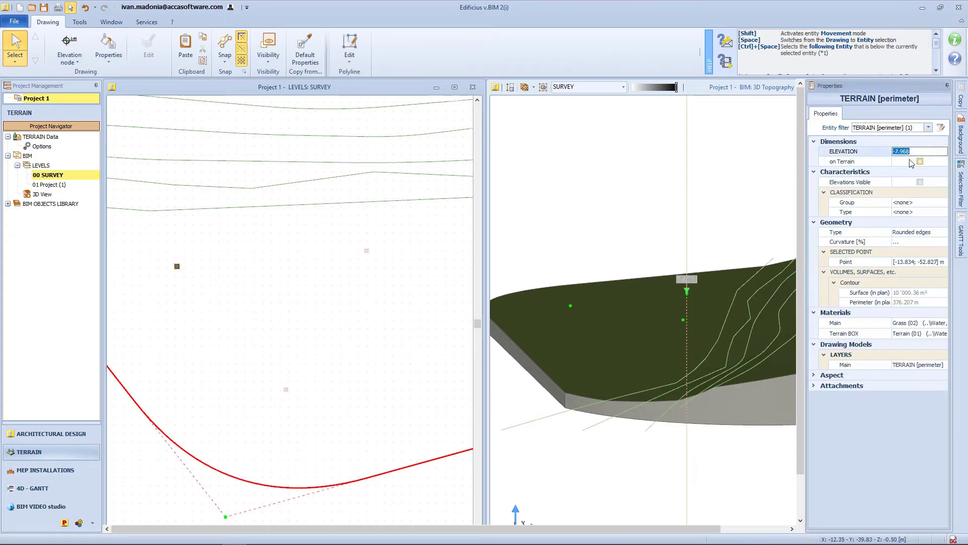
type("-7.98")
key("Return")
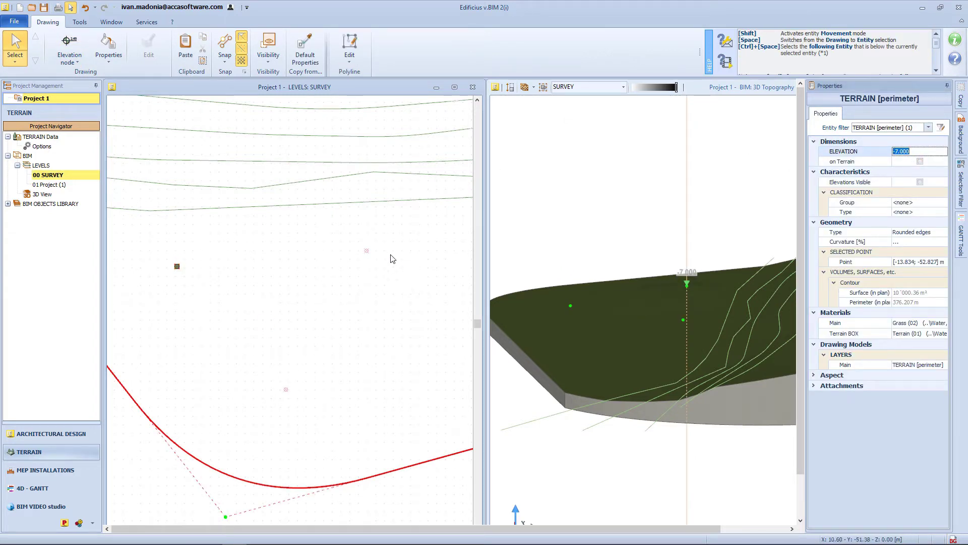
Step: Set the elevation of the upper-right elevation node to -2 m
left_click(367, 250)
left_click(687, 286)
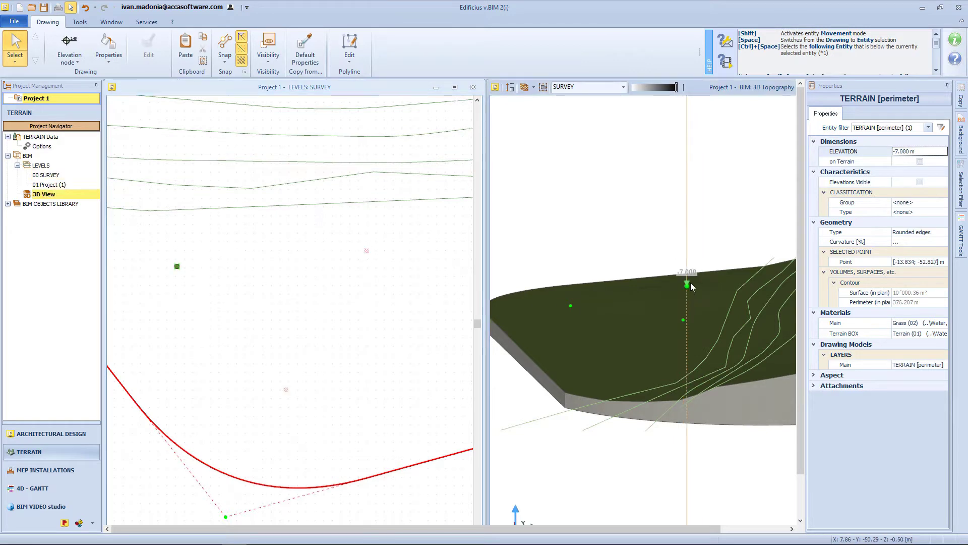
left_click(684, 319)
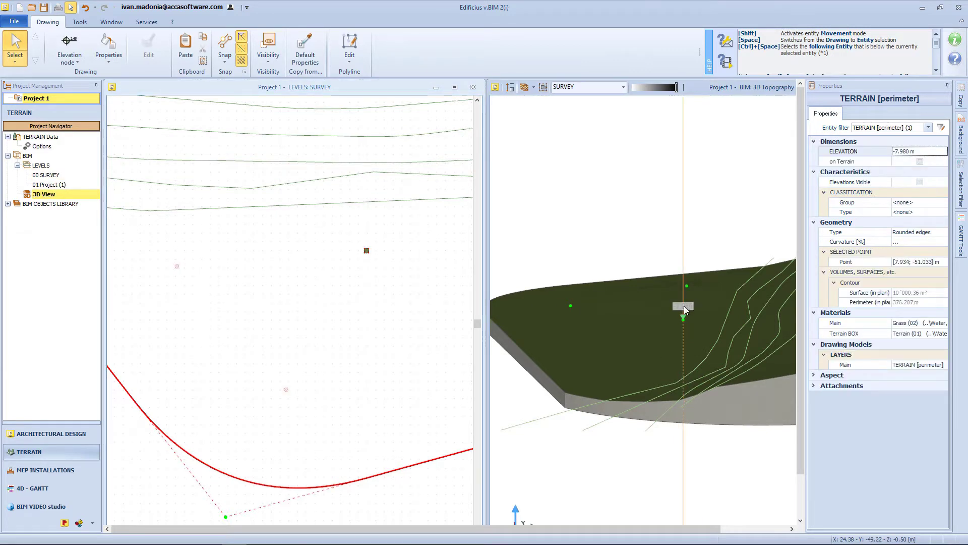
type("-2")
key("Return")
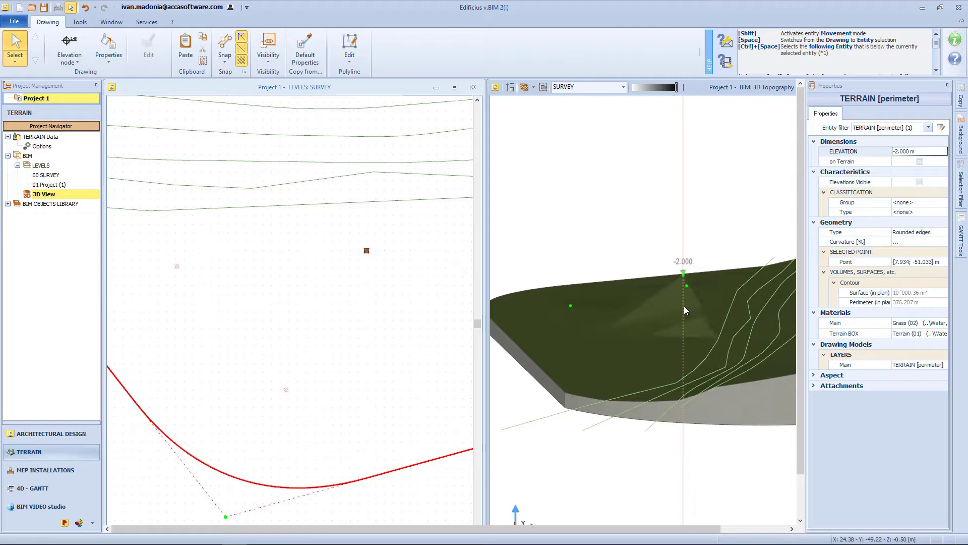
middle_click_drag(683, 306, 707, 321)
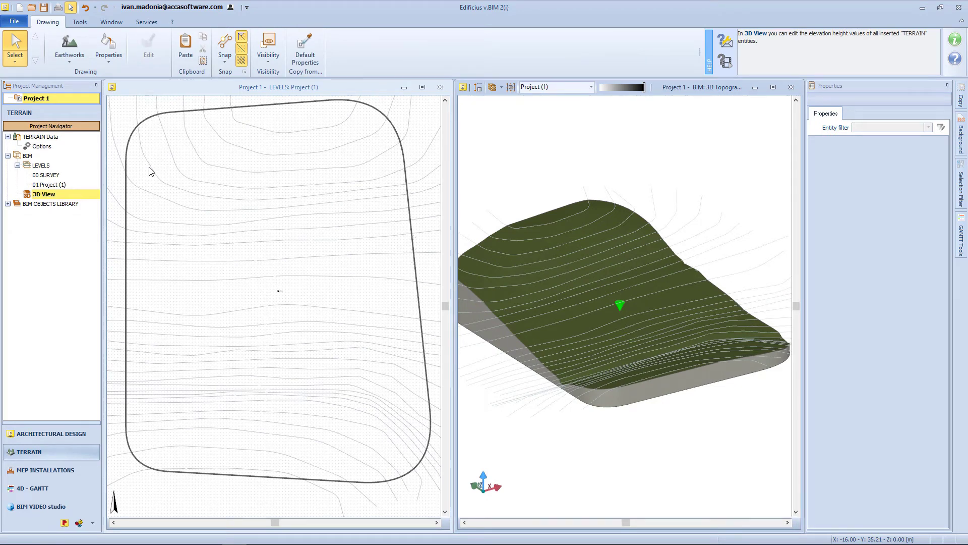
Step: Draw a six-sided earthworks area of about 462 m² in the upper part of the Project (1) terrain plan
left_click(70, 55)
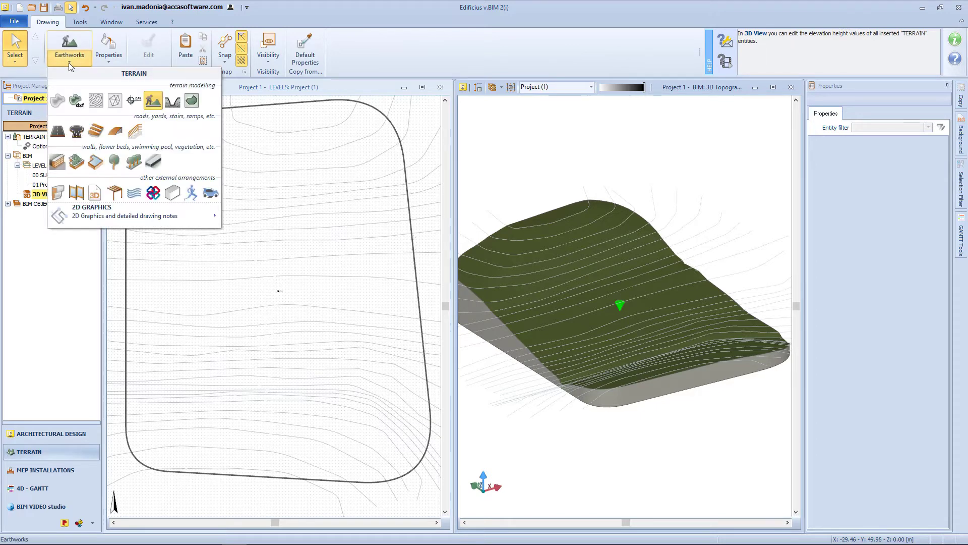
left_click(156, 104)
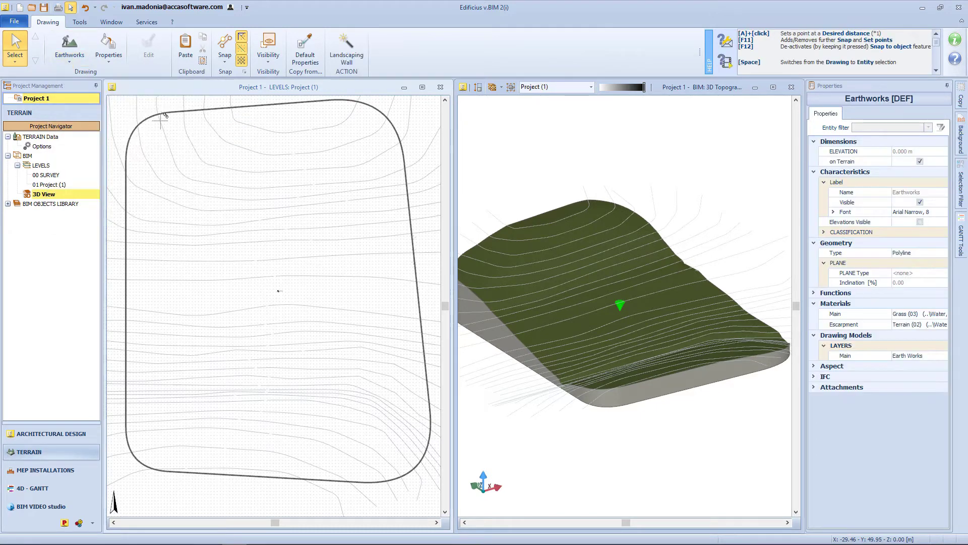
left_click(267, 147)
left_click(238, 163)
left_click(231, 191)
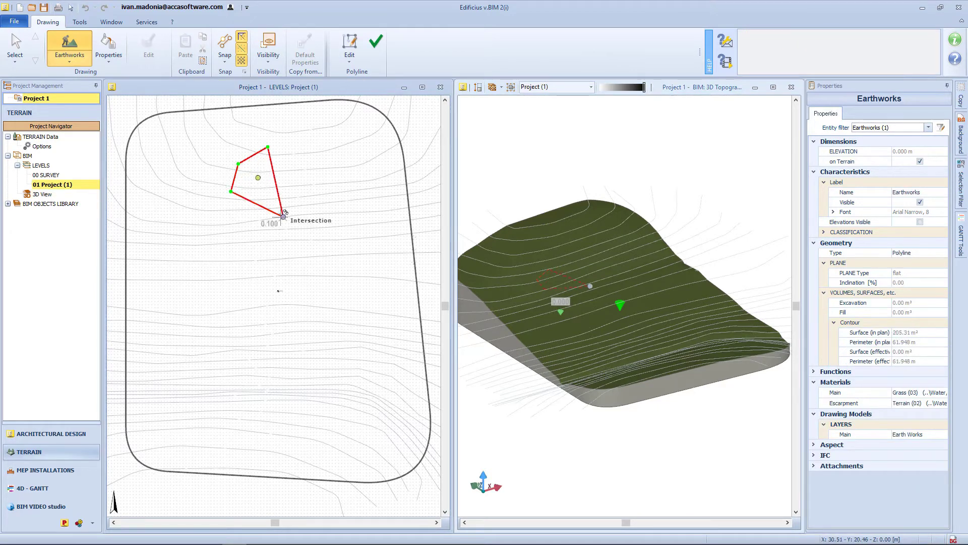
left_click(283, 215)
left_click(321, 195)
left_click(328, 164)
left_click(376, 41)
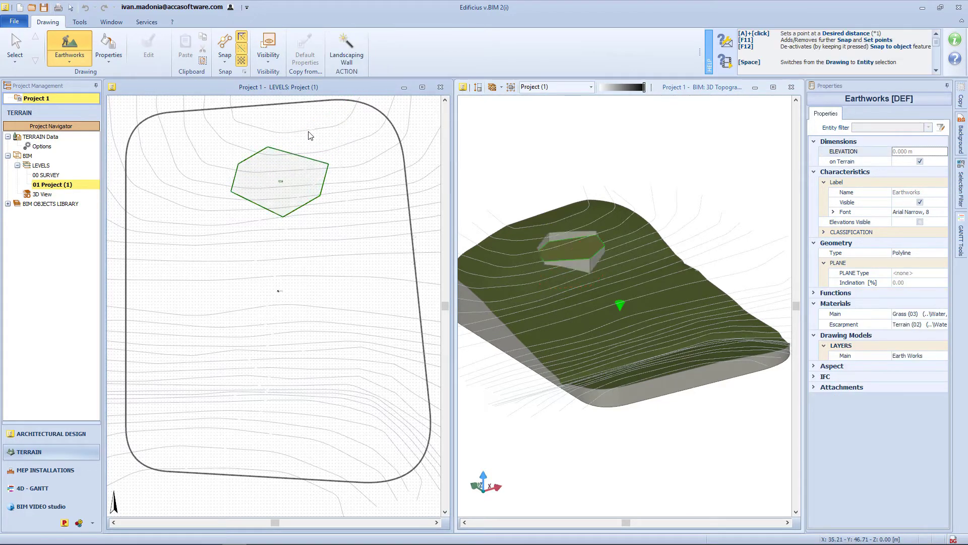
Step: Examine the excavation and fill slopes around the earthworks area up close in the 3D view
scroll(582, 263, "up", 3)
middle_click_drag(579, 214, 572, 290)
scroll(593, 292, "up", 2)
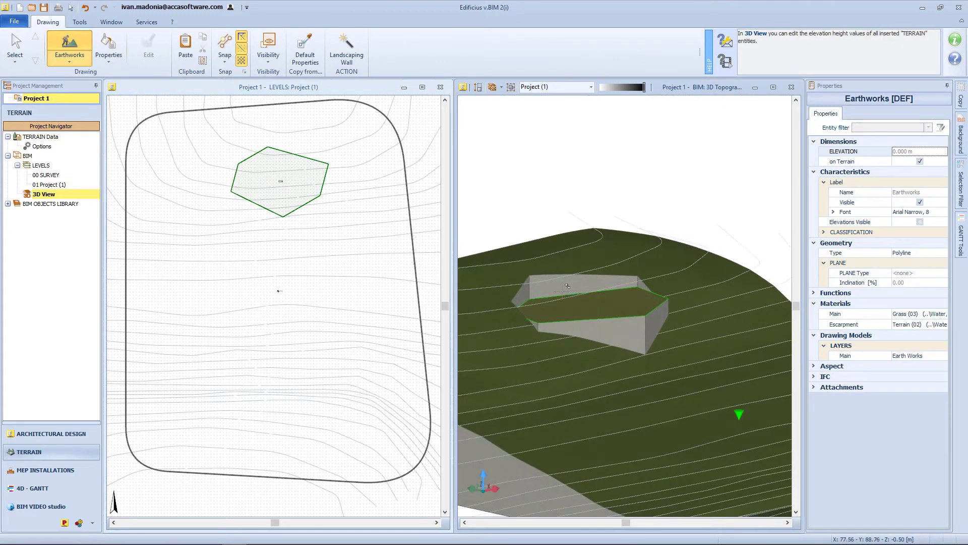
left_click(545, 291)
left_click(553, 274)
left_click(645, 317)
key("space")
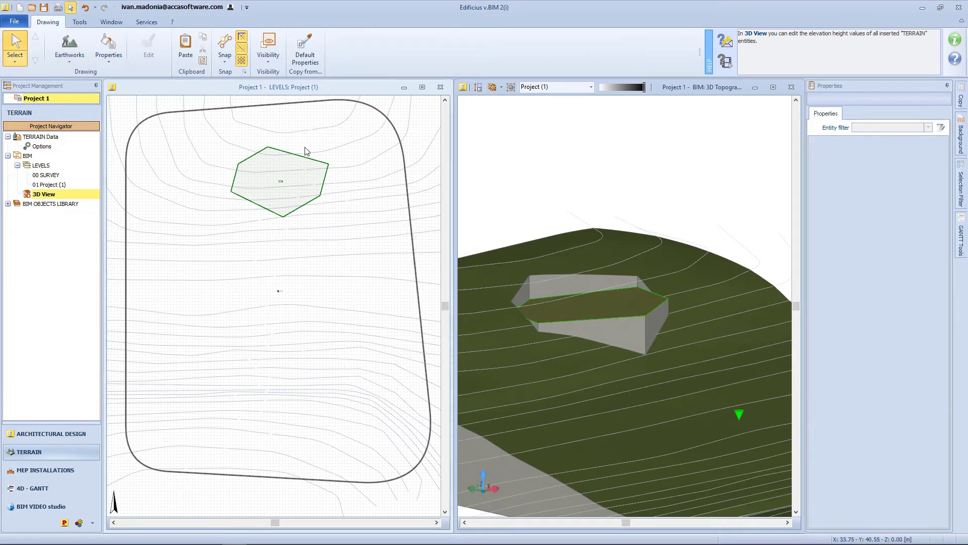
Step: Connect the contour polyline vertices of the earthworks area to the terrain with Nodes on Terrain
left_click(303, 155)
left_click(437, 55)
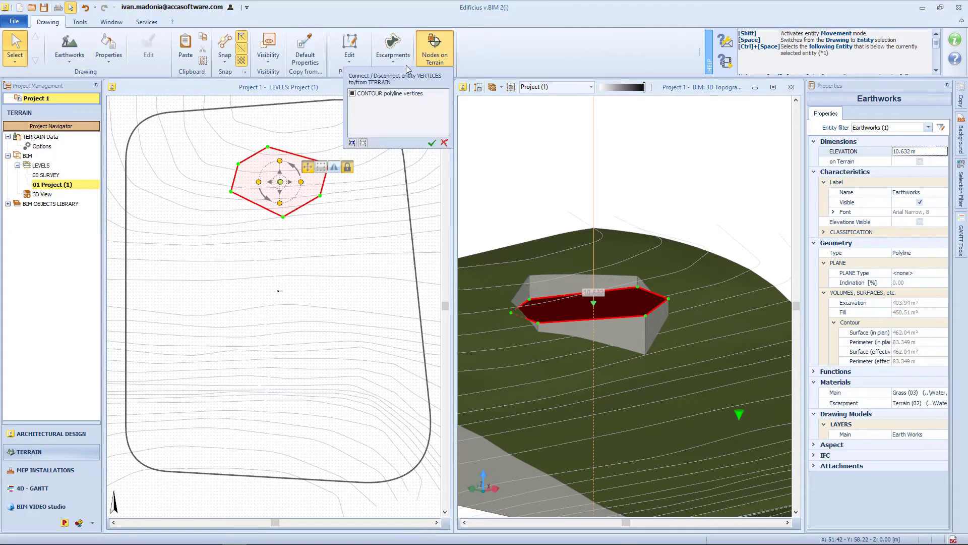
left_click(352, 94)
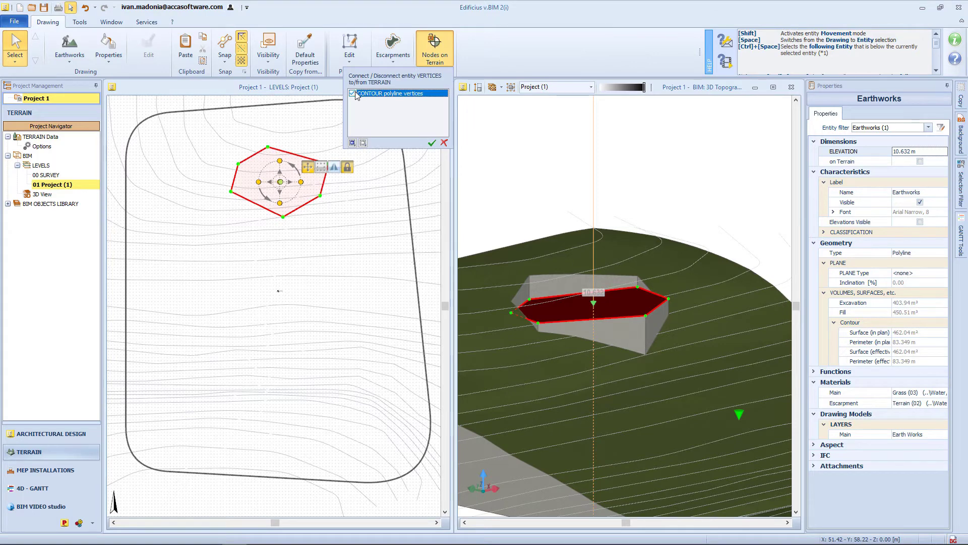
left_click(431, 143)
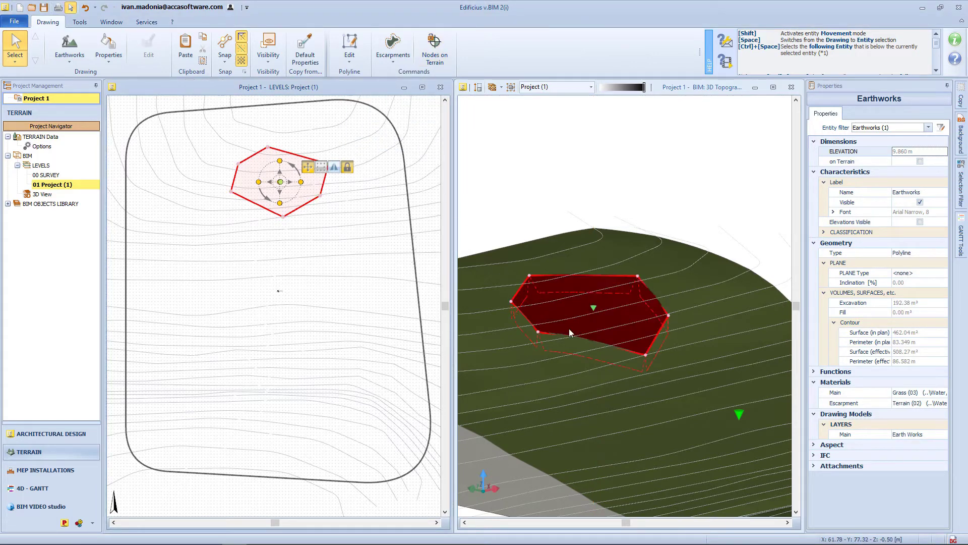
Step: Set the earthworks area's plane type to flat and its elevation to 6 m
left_click(576, 343)
left_click(917, 303)
left_click(915, 319)
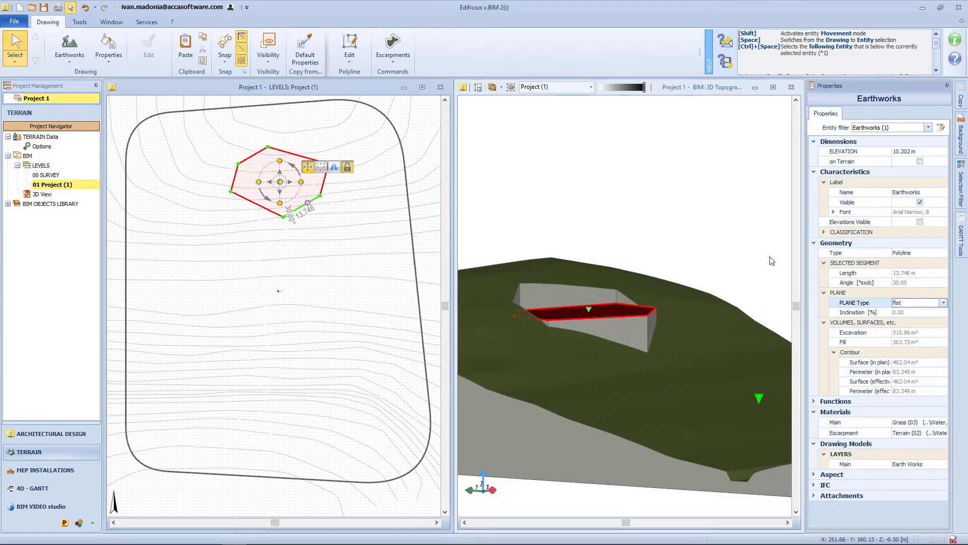
middle_click_drag(531, 237, 530, 285)
left_click(591, 311)
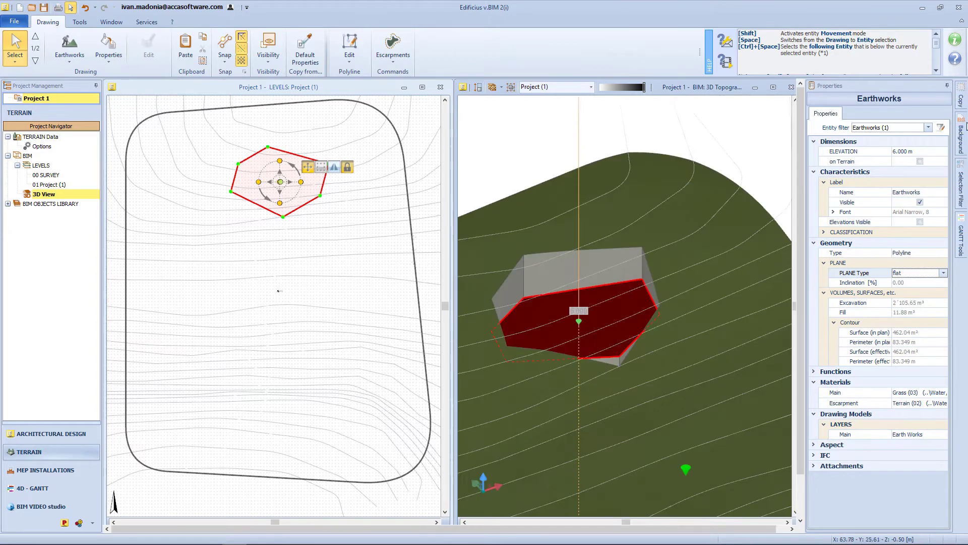
Step: Set the earthworks area's elevation to 5 m and raise it in the 3D view to about 8.68 m
left_click(897, 152)
type("5")
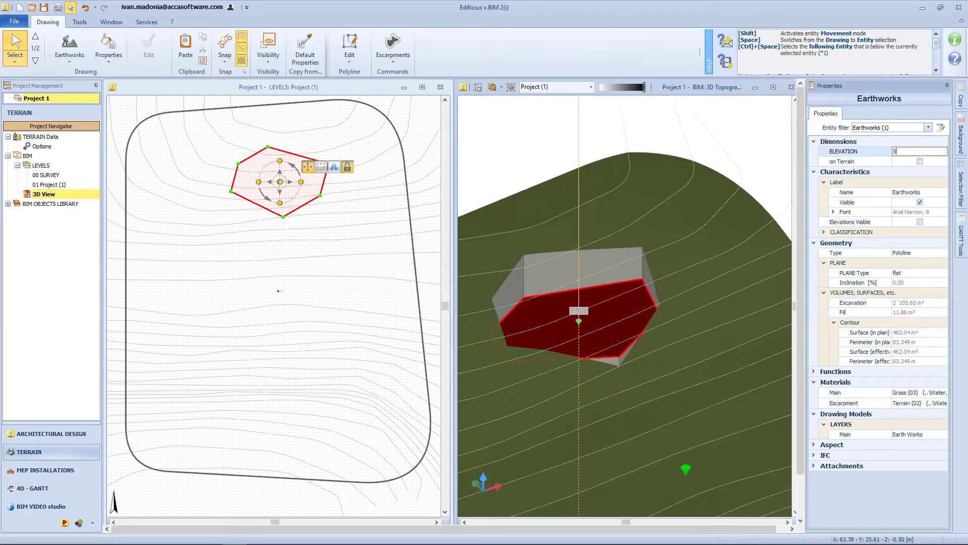
key("Return")
left_click_drag(577, 328, 581, 312)
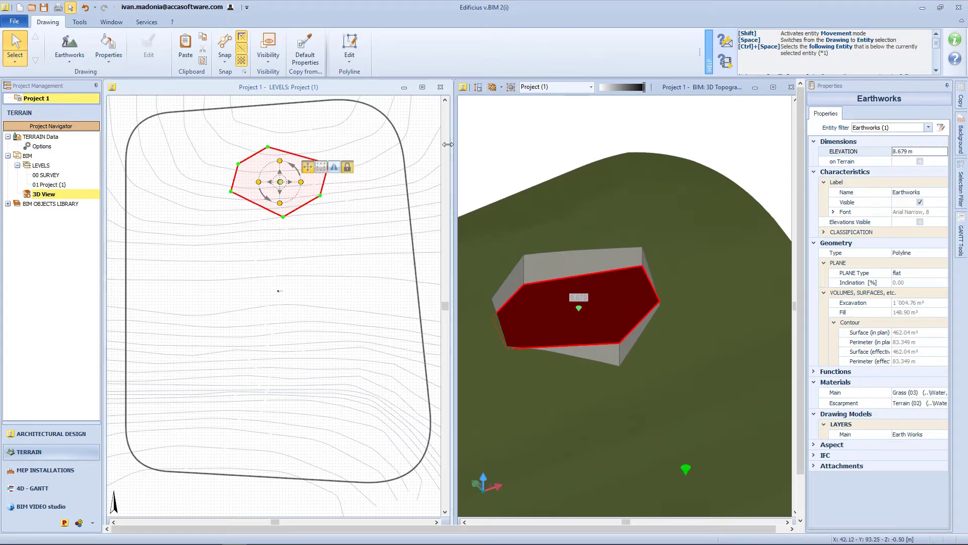
Step: Add escarpments around the contour of the six-sided earthworks area
left_click(288, 153)
left_click(358, 60)
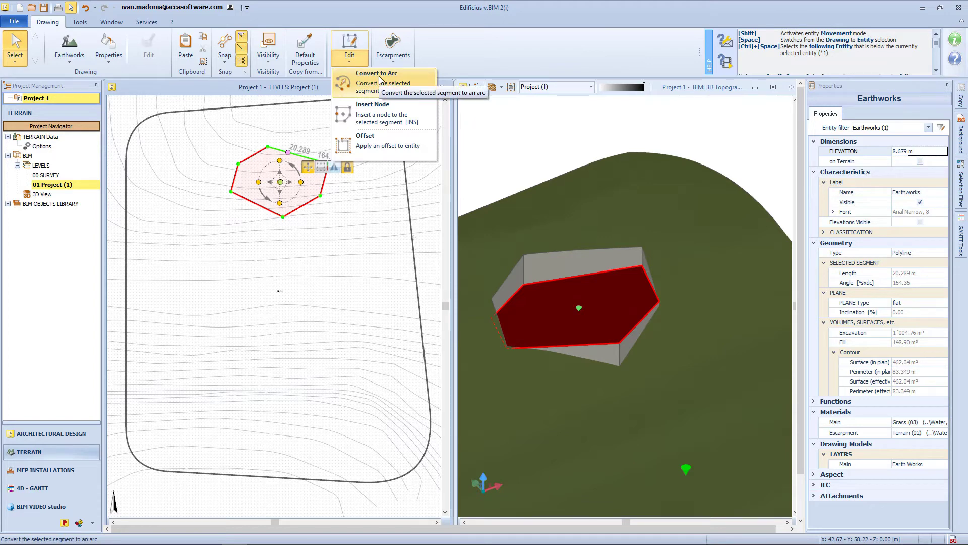
left_click(393, 50)
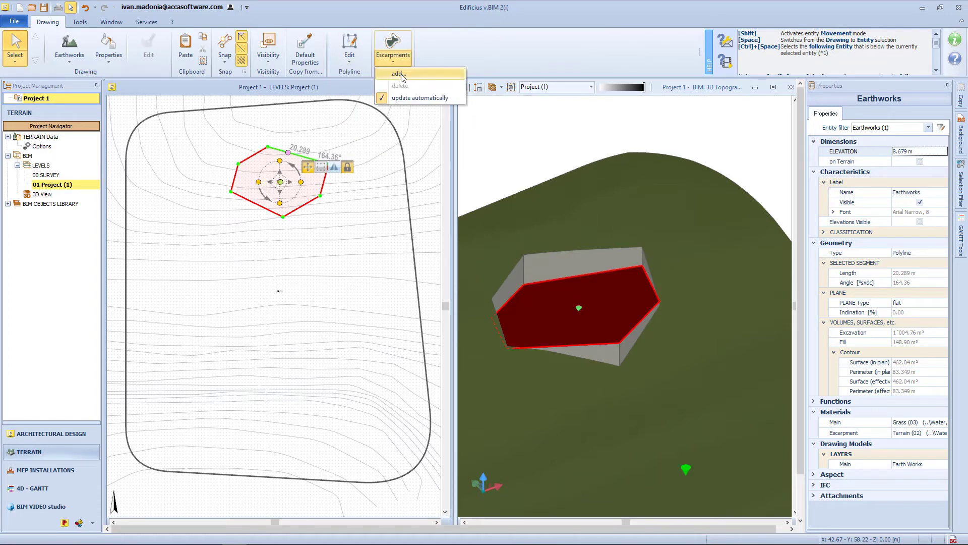
left_click(399, 74)
key("Return")
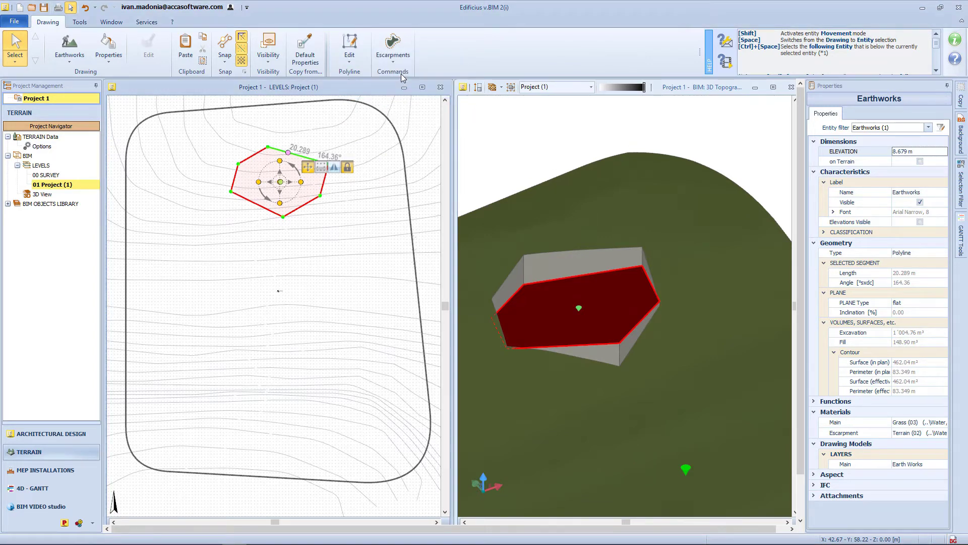
left_click(581, 128)
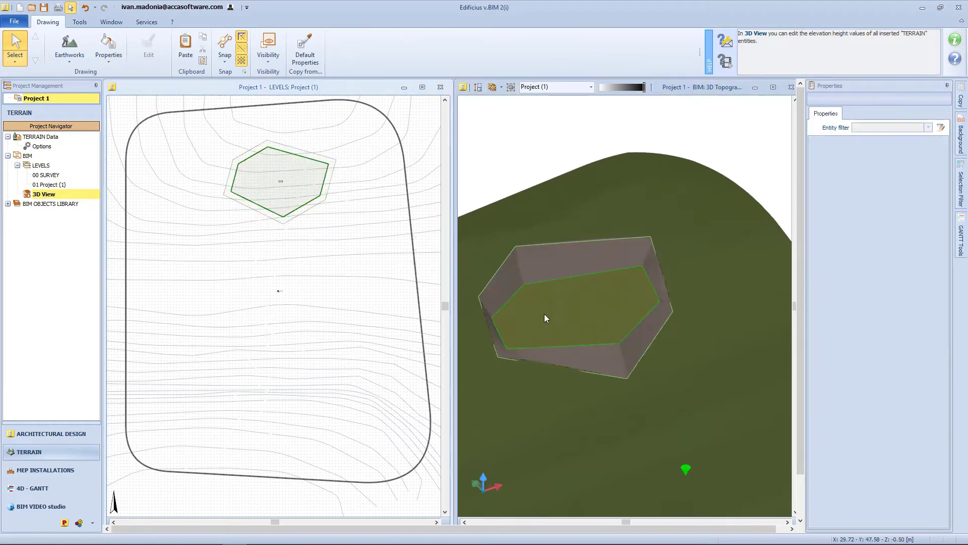
Step: Assign the Sand (01) material to the earthworks area's escarpments and set its plane type to slope line
left_click_drag(515, 325, 572, 269)
left_click(333, 168)
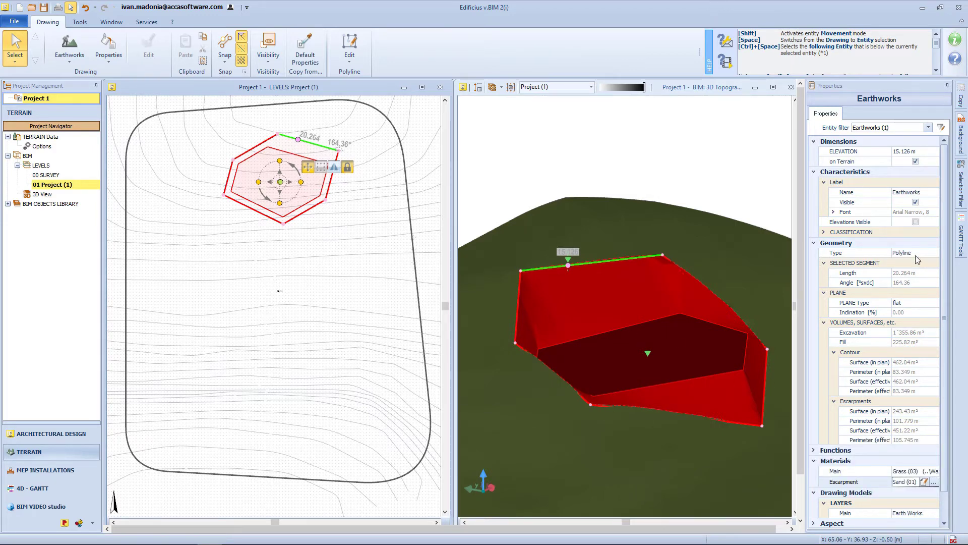
left_click(915, 305)
left_click(935, 304)
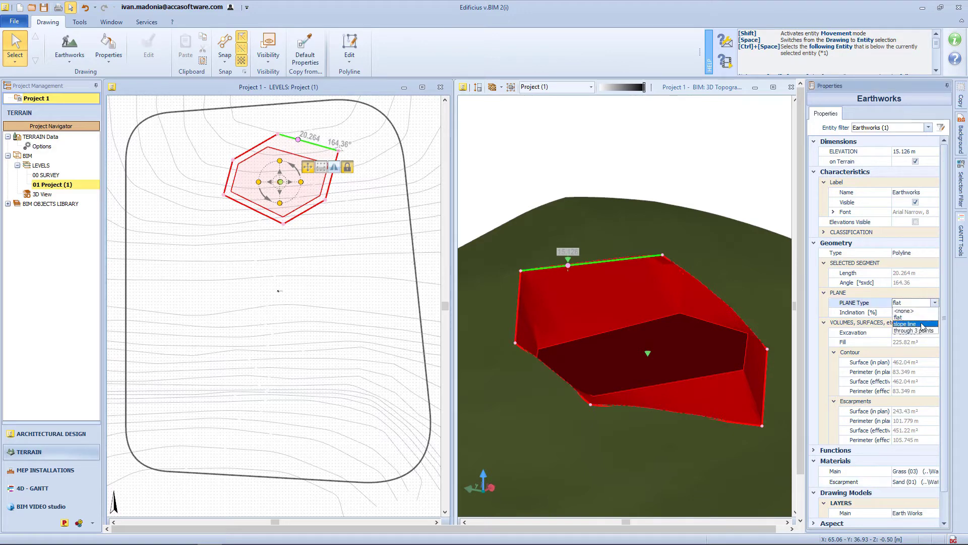
left_click(922, 323)
Step: Move the slope line's point P1 towards the upper part of the earthworks area and lower P2 to an inclination of about 25%
scroll(286, 192, "up", 6)
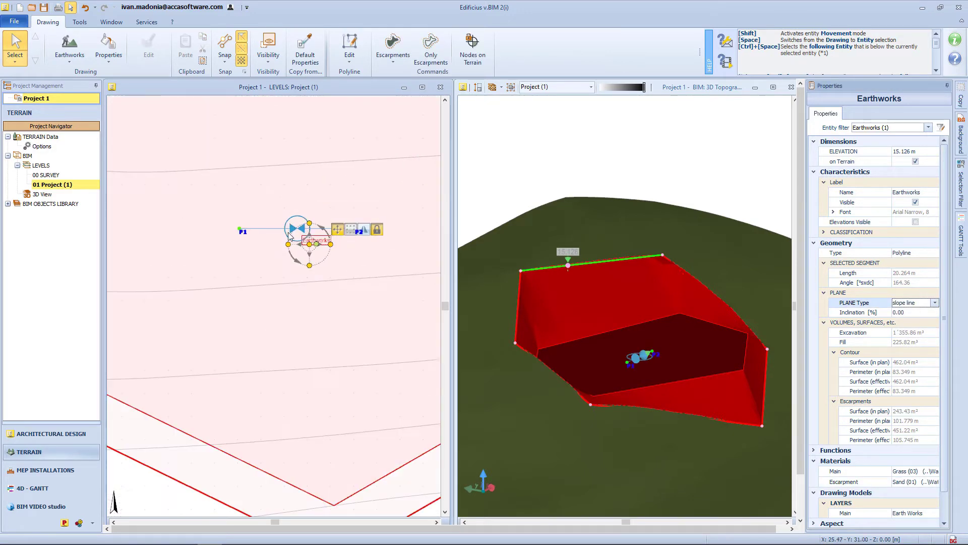
left_click(240, 229)
scroll(270, 143, "down", 3)
left_click(301, 121)
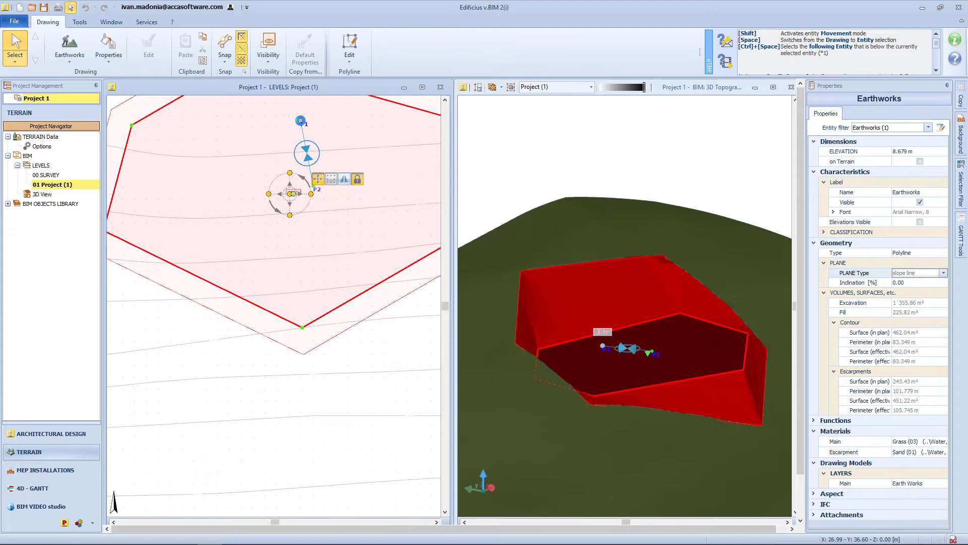
left_click_drag(654, 355, 654, 363)
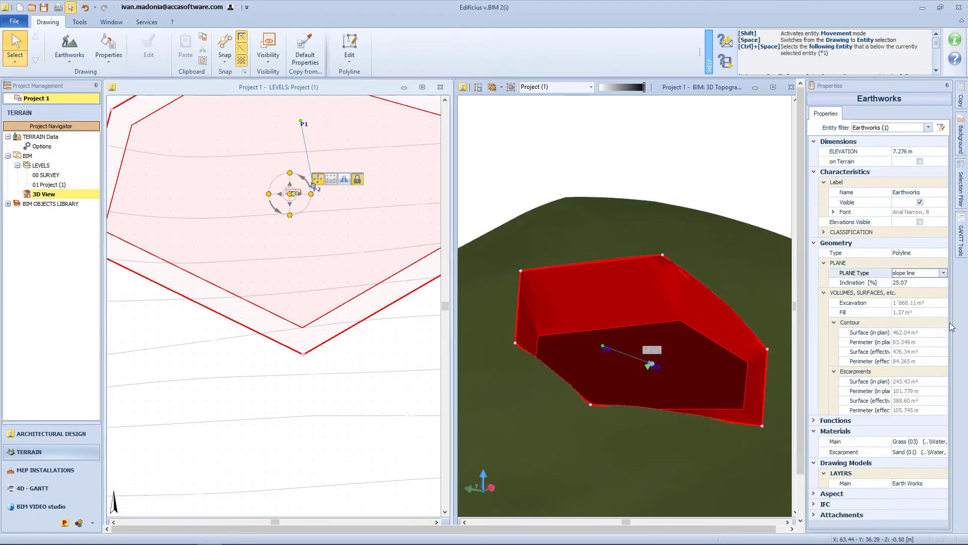
Step: Change the earthworks area's plane type to through 3 points
left_click(943, 273)
left_click(924, 303)
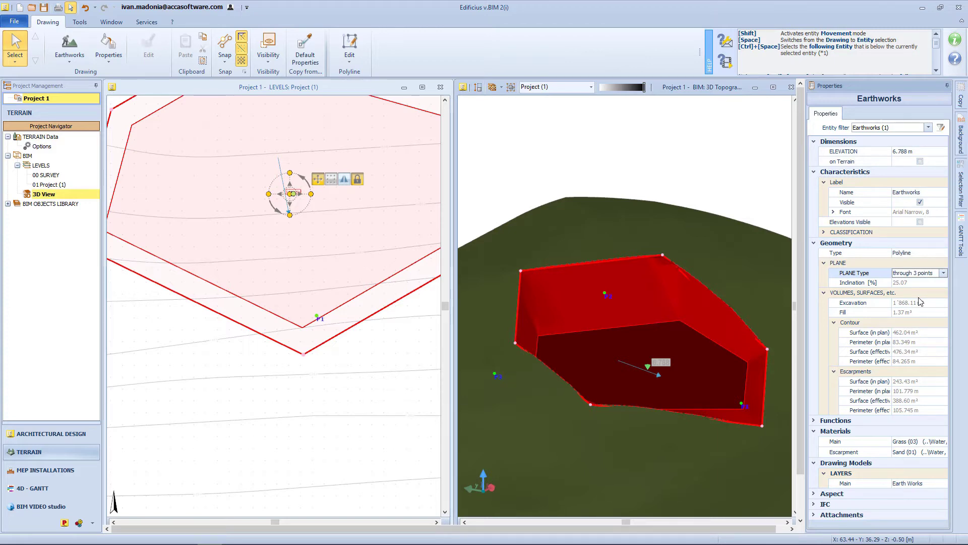
Step: Draw a fixed section cut about 97 m long as a hairpin-shaped polyline below the earthworks area
left_click(70, 47)
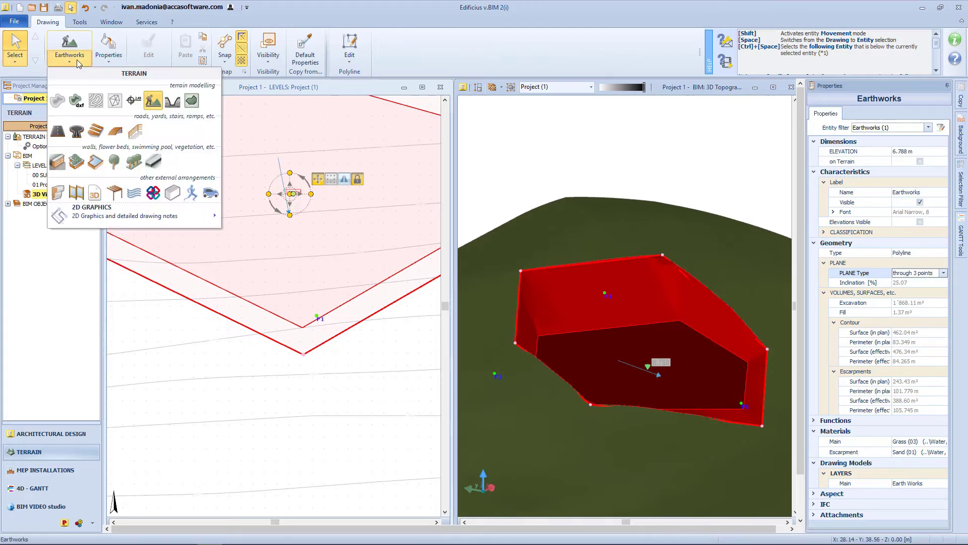
left_click(172, 100)
scroll(303, 264, "down", 3)
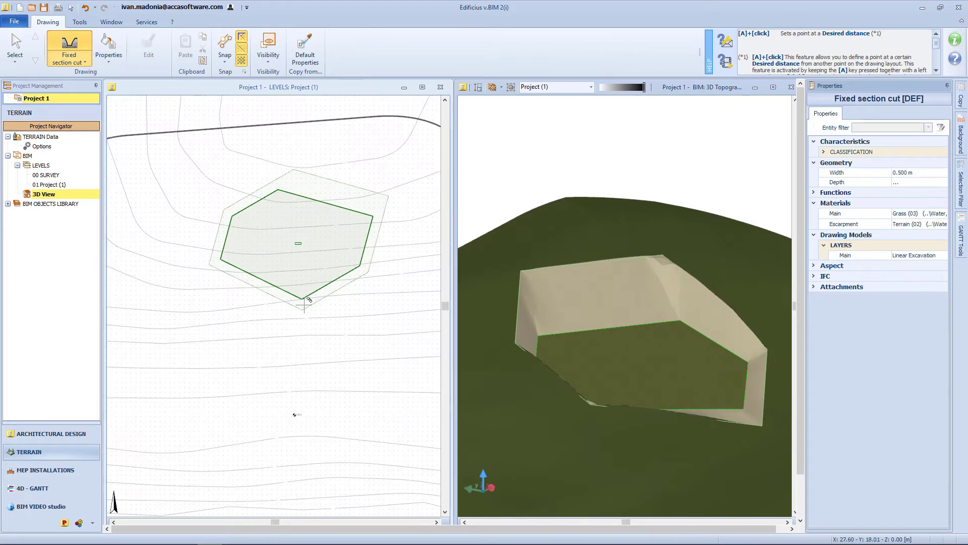
left_click(401, 327)
left_click(193, 341)
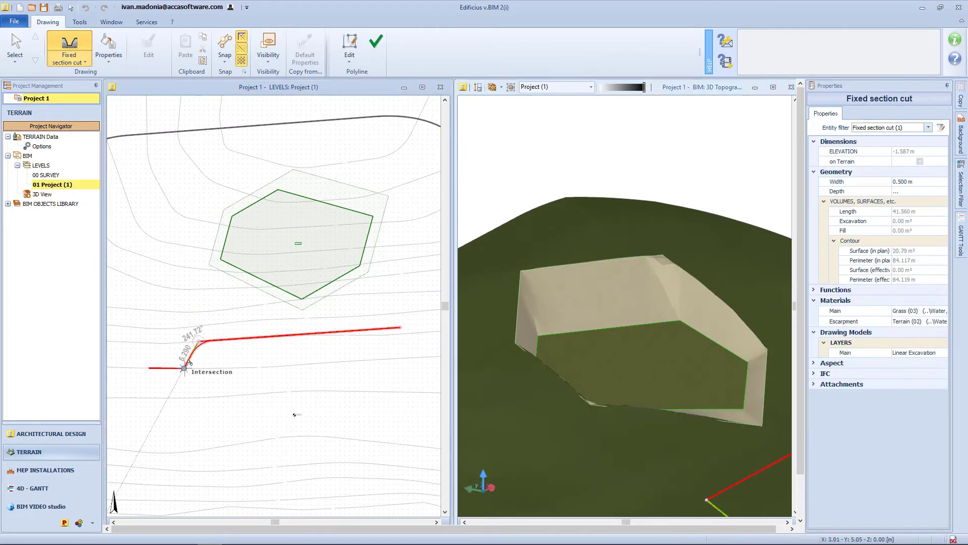
left_click(189, 364)
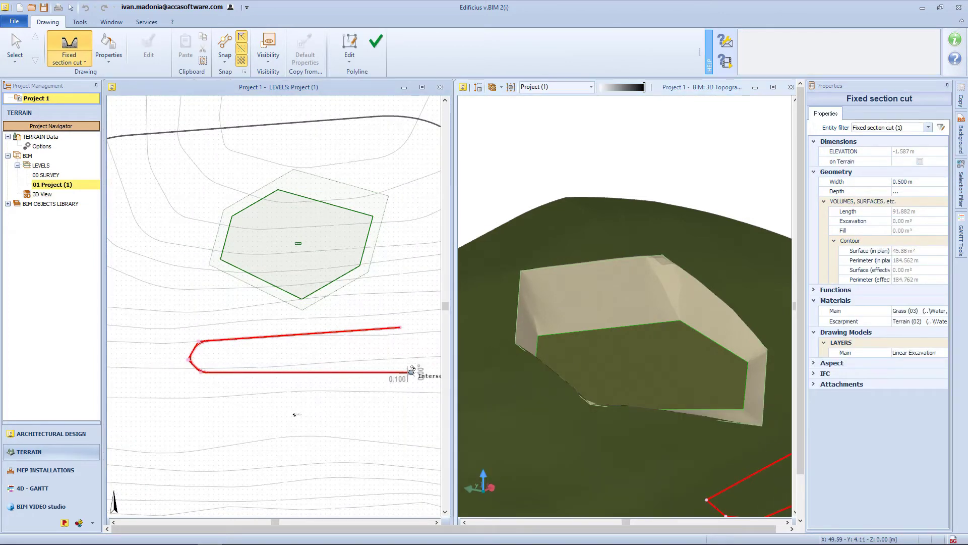
left_click(410, 371)
left_click(427, 392)
left_click(376, 41)
Step: Set the fixed section cut's width to 0.5 m
left_click(365, 373)
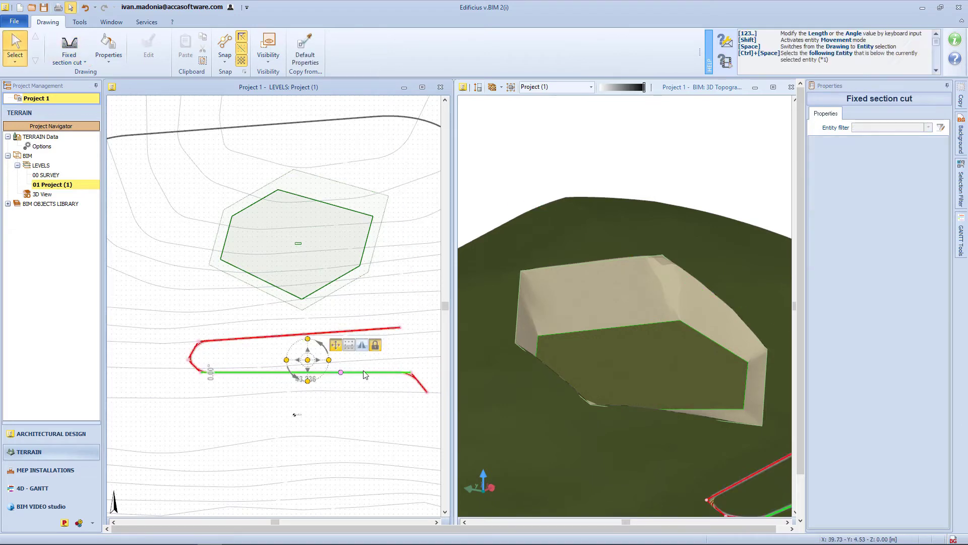
middle_click_drag(533, 299, 533, 297)
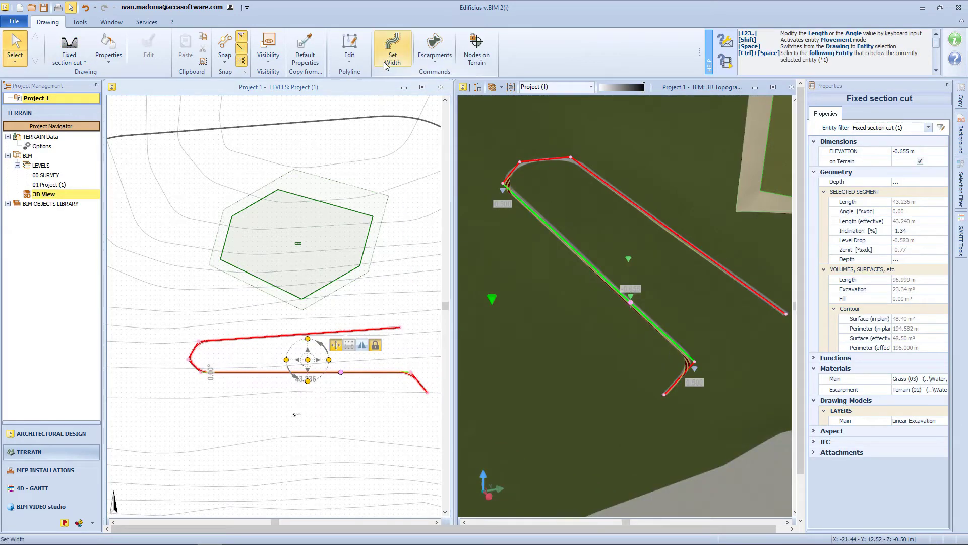
left_click(389, 53)
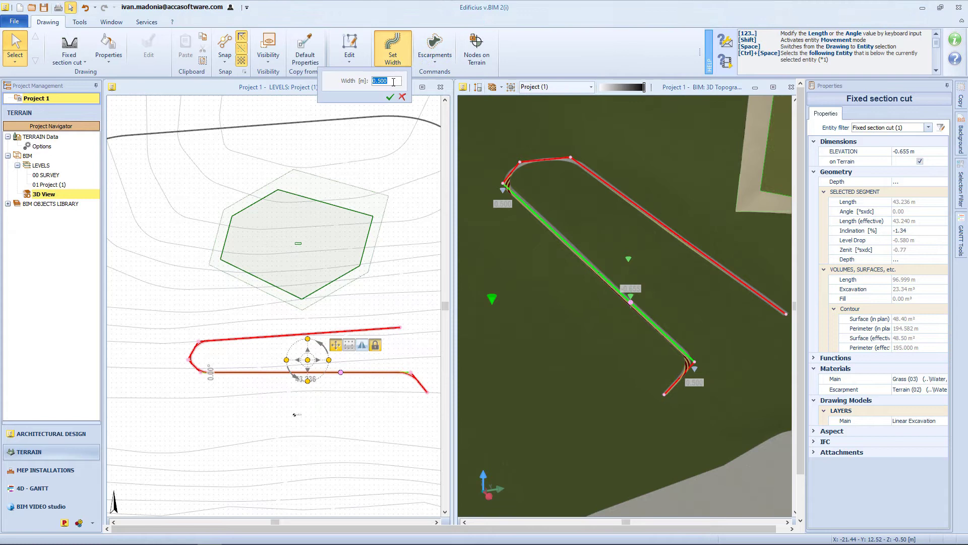
key("Return")
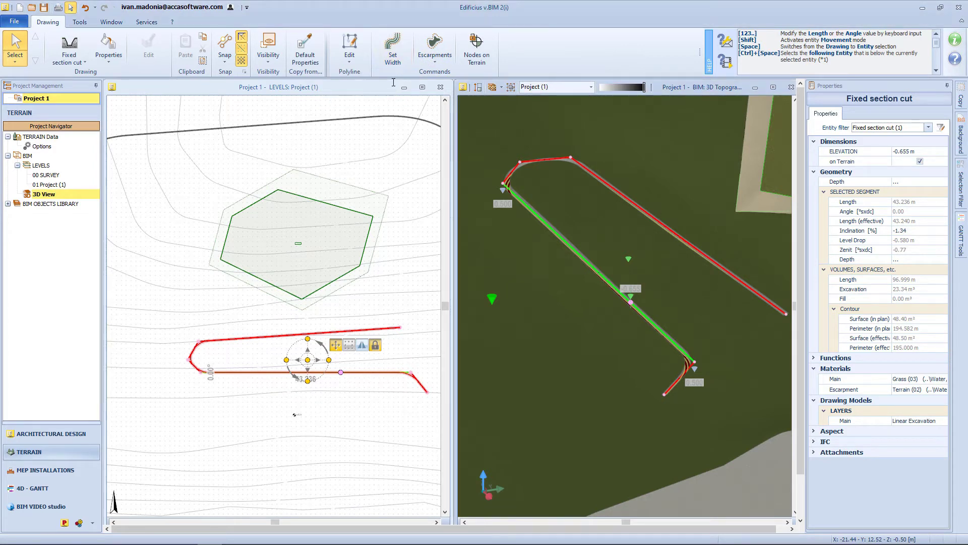
Step: Add escarpments with a 0.5 m offset to the fixed section cut
left_click(434, 53)
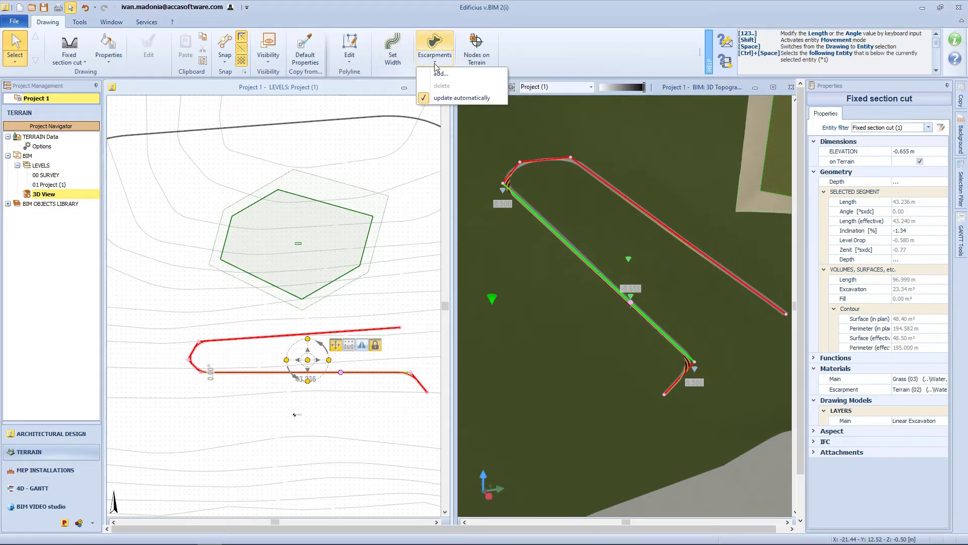
left_click(437, 75)
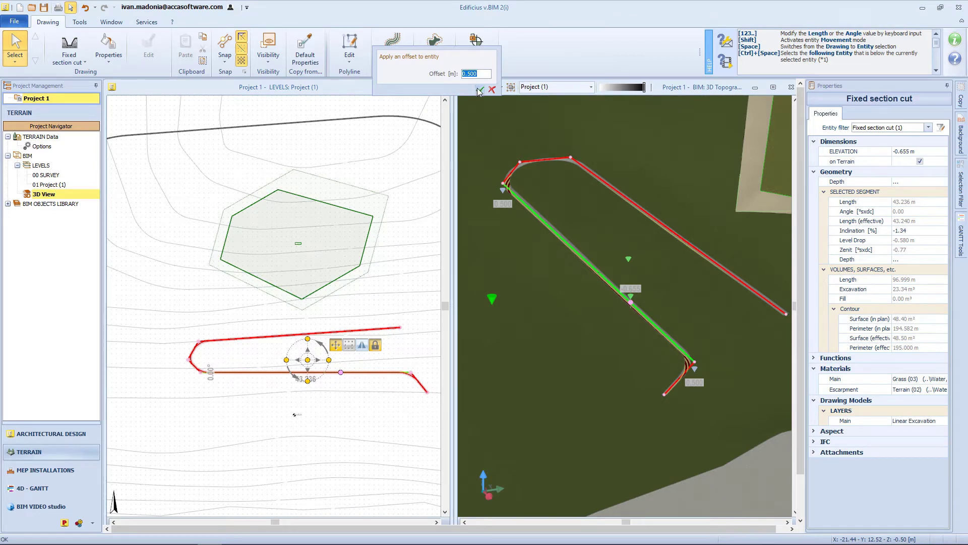
left_click(479, 89)
left_click(571, 202)
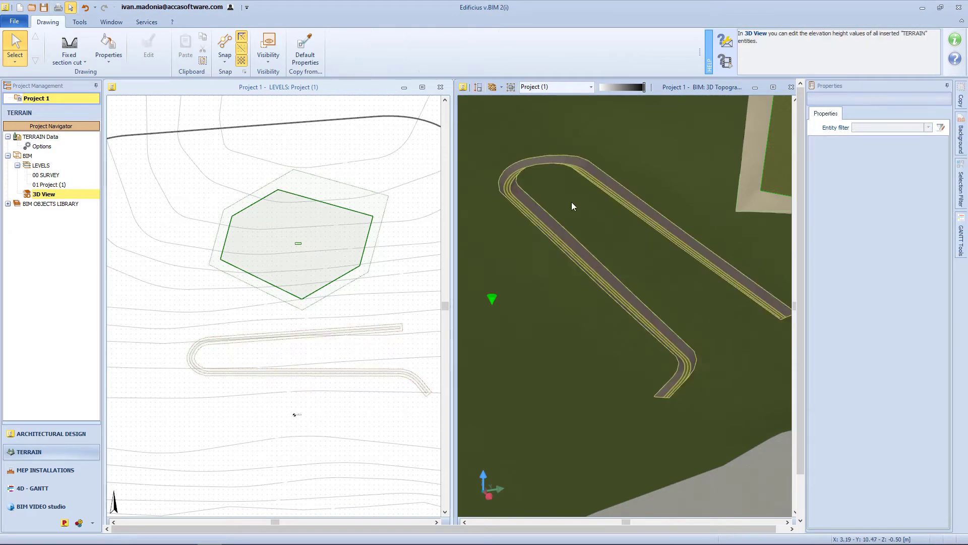
left_click(528, 208)
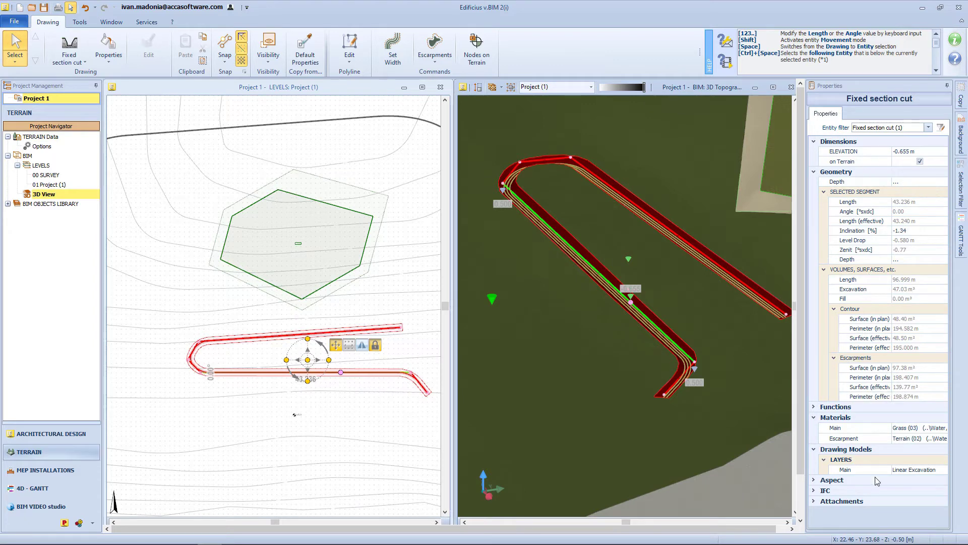
Step: Draw a five-sided terrain area of about 959 m² below the fixed section cut in the Project (1) plan
left_click(204, 89)
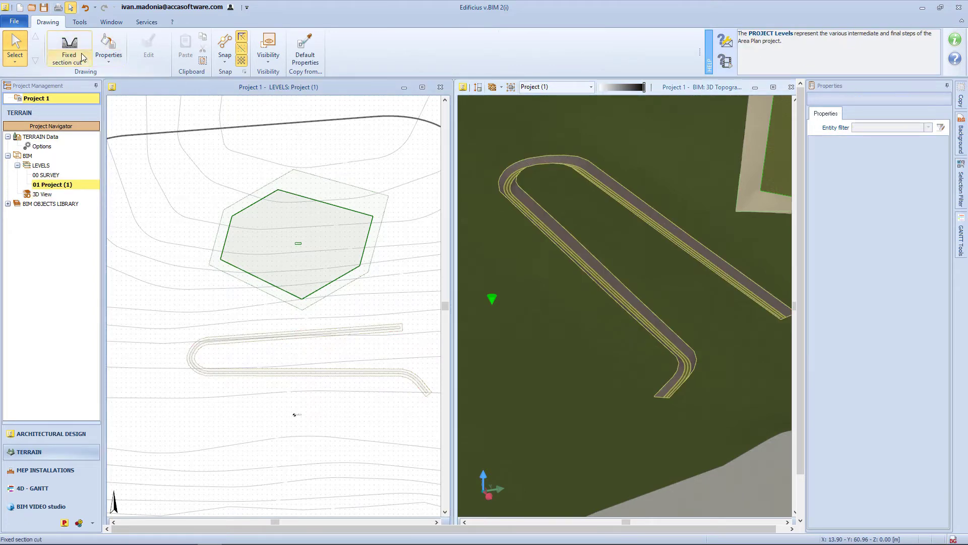
left_click(69, 51)
left_click(191, 106)
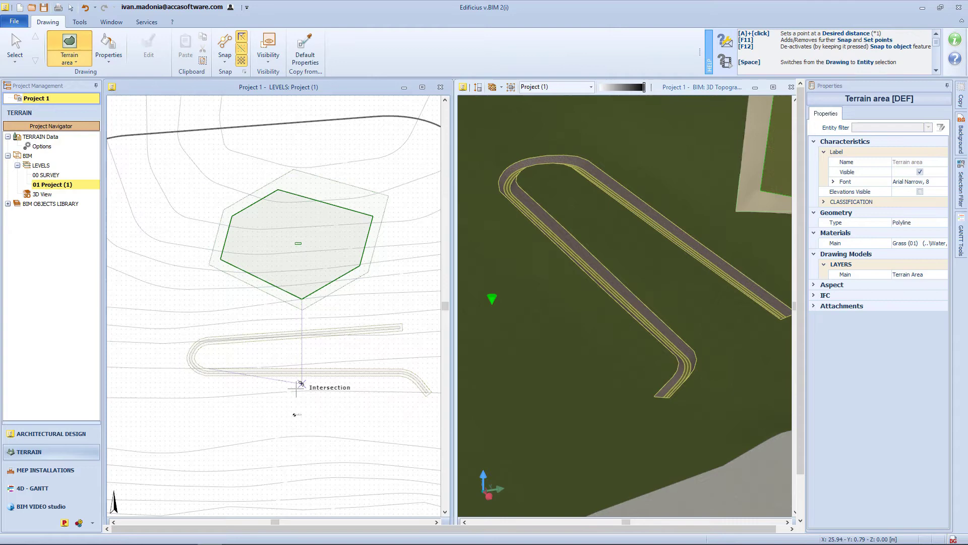
middle_click_drag(300, 385, 322, 261)
left_click(317, 267)
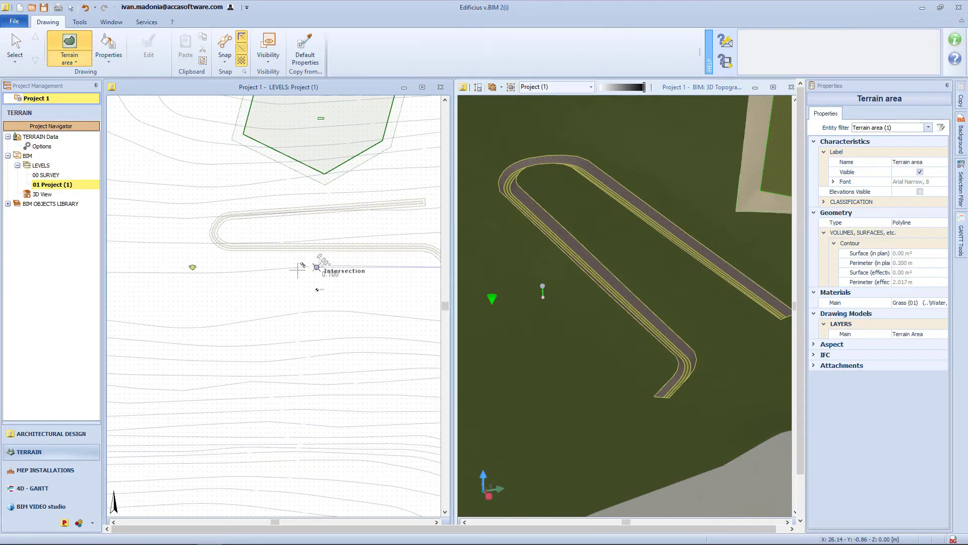
left_click(230, 284)
left_click(199, 388)
left_click(275, 464)
left_click(386, 381)
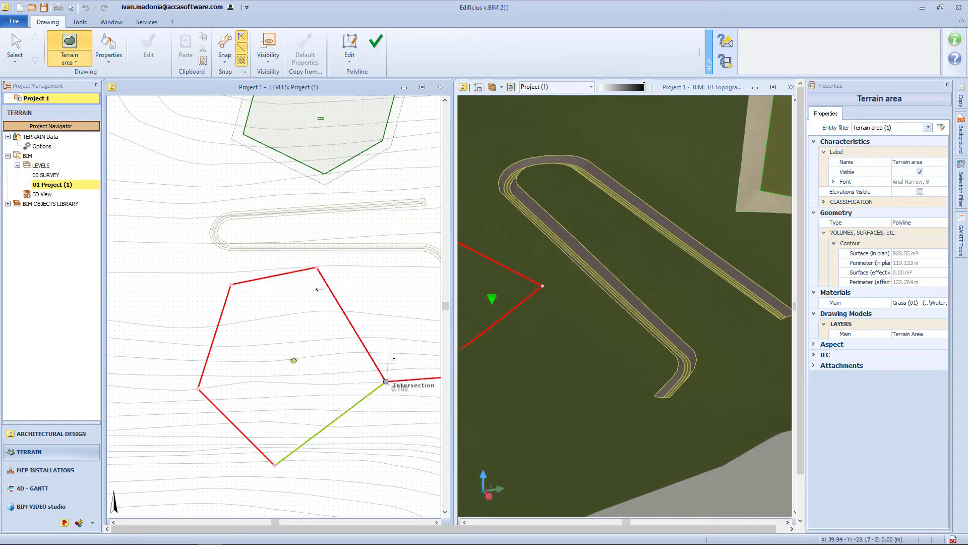
left_click(376, 42)
middle_click_drag(536, 262, 798, 240)
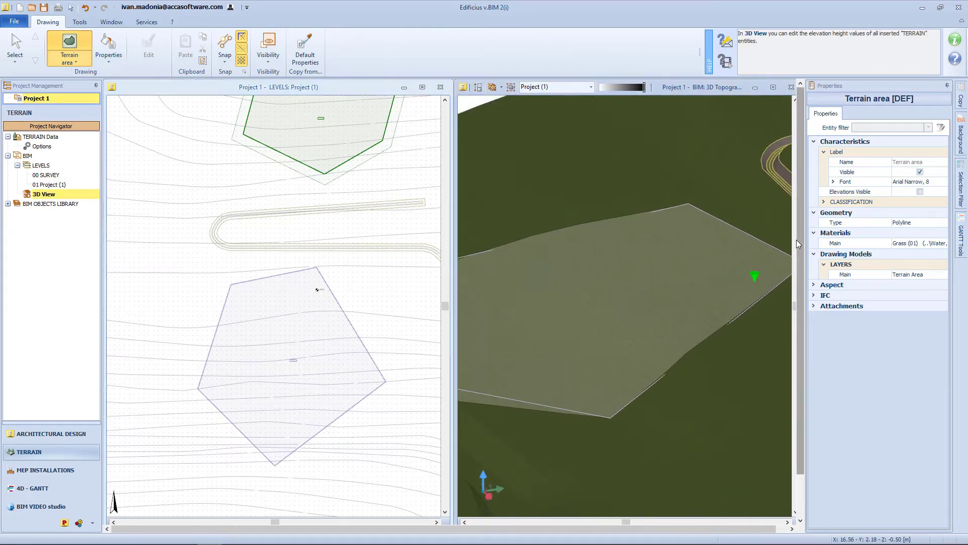
key("Escape")
Step: Delete the terrain area, the earthworks area and the fixed section cut from the Project (1) plan
left_click(294, 337)
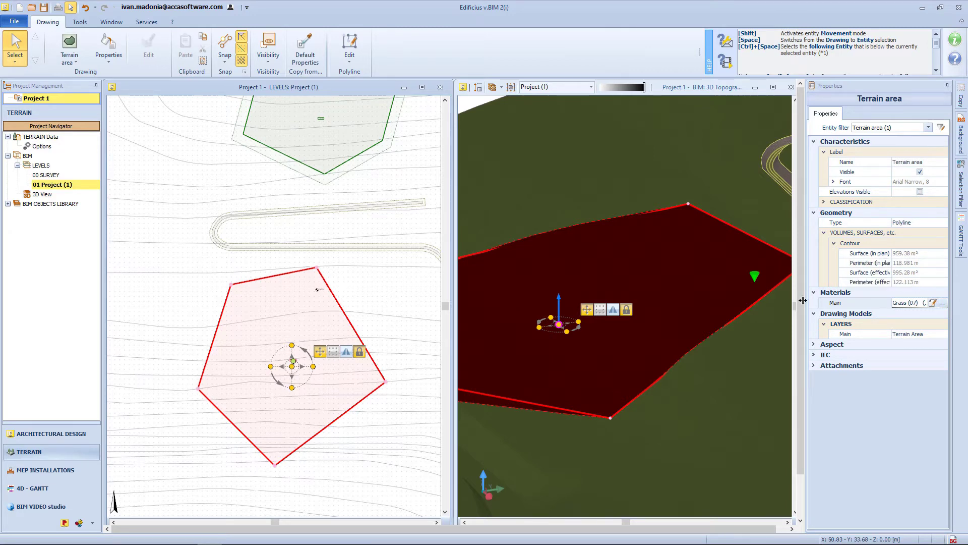
key("Delete")
left_click(281, 212)
left_click_drag(279, 214, 281, 223)
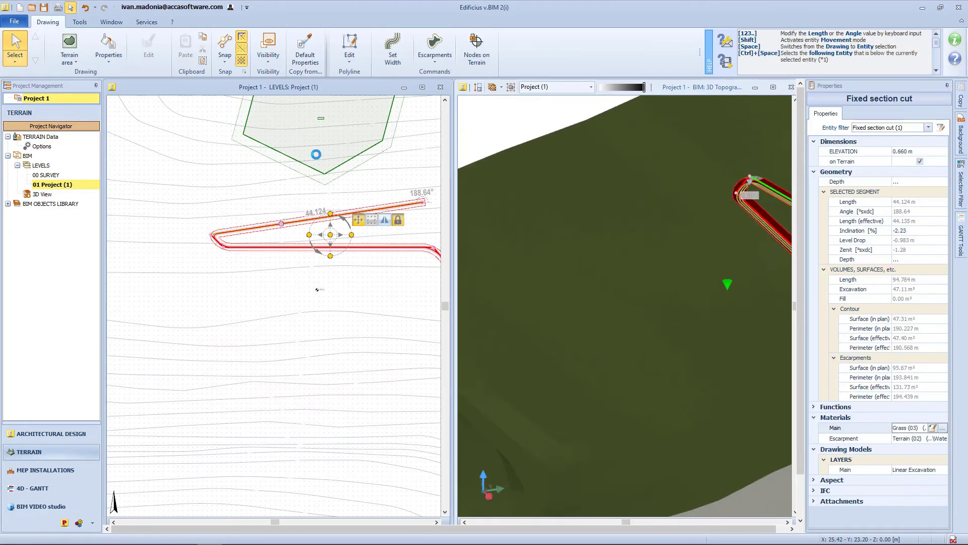
left_click(315, 156)
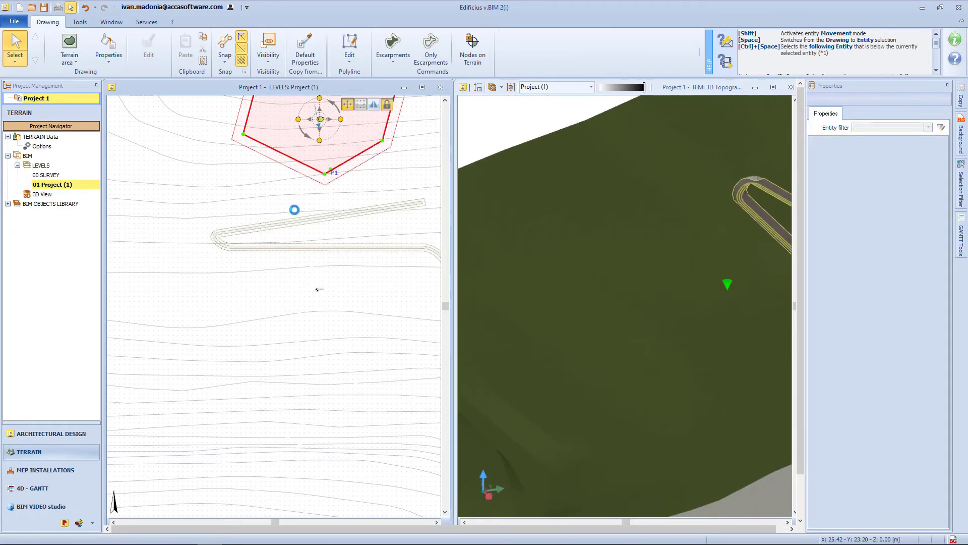
right_click(295, 220)
left_click(326, 358)
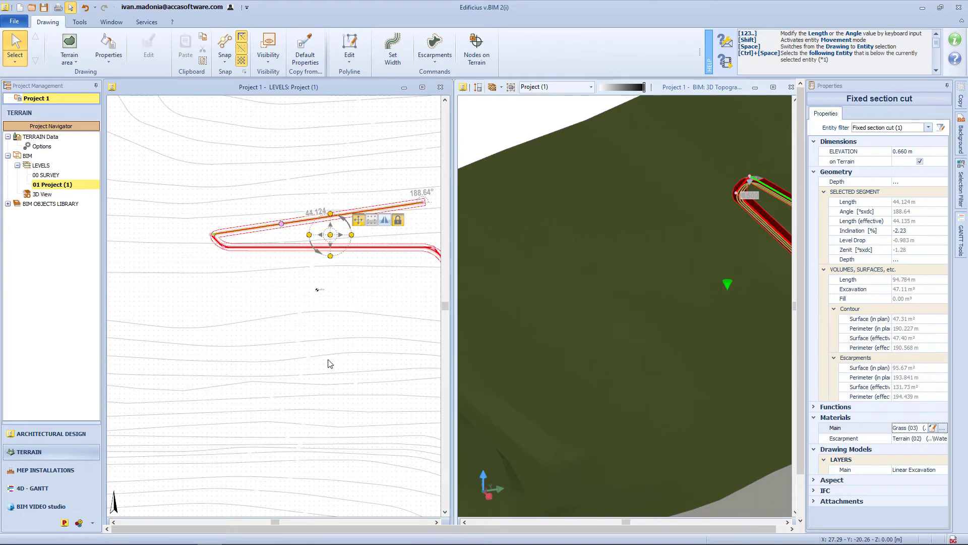
Step: Draw a winding road about 84 m long and 4 m wide up the slope in the Project (1) plan
left_click(76, 61)
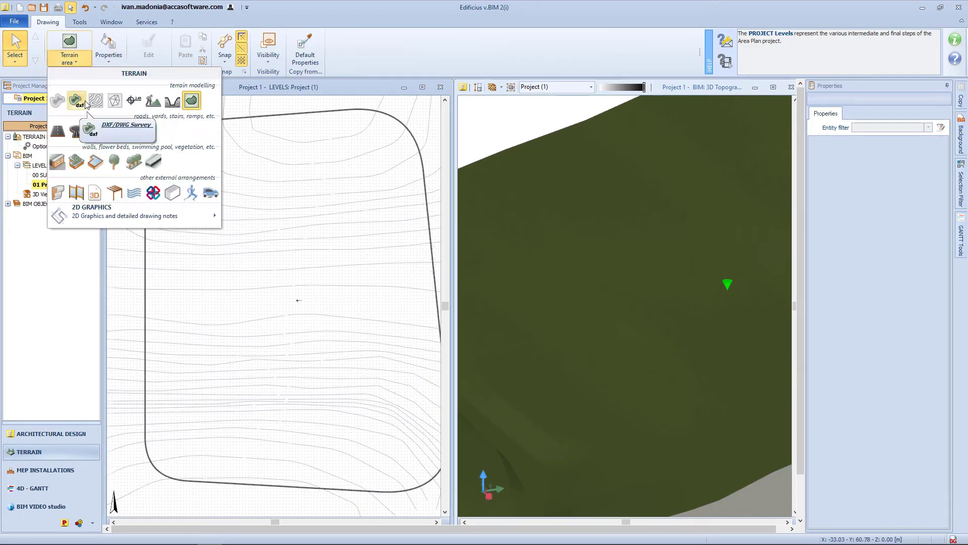
left_click(58, 132)
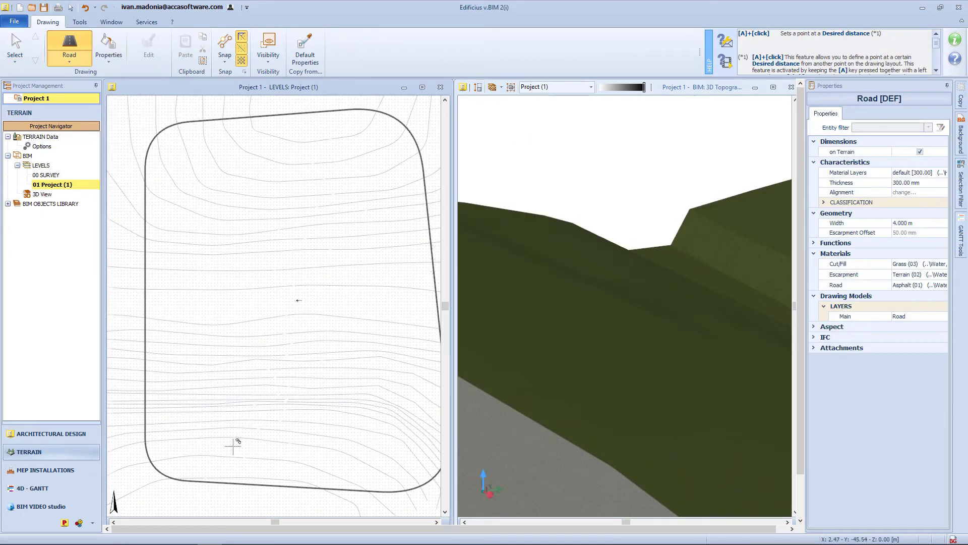
left_click(248, 463)
left_click(230, 441)
left_click(233, 387)
left_click(220, 339)
left_click(239, 264)
left_click(283, 239)
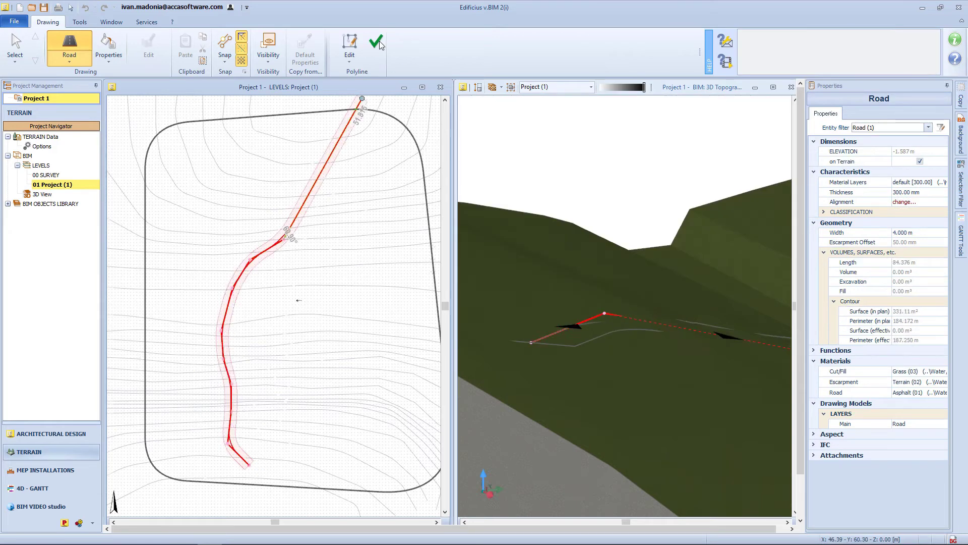
left_click(376, 43)
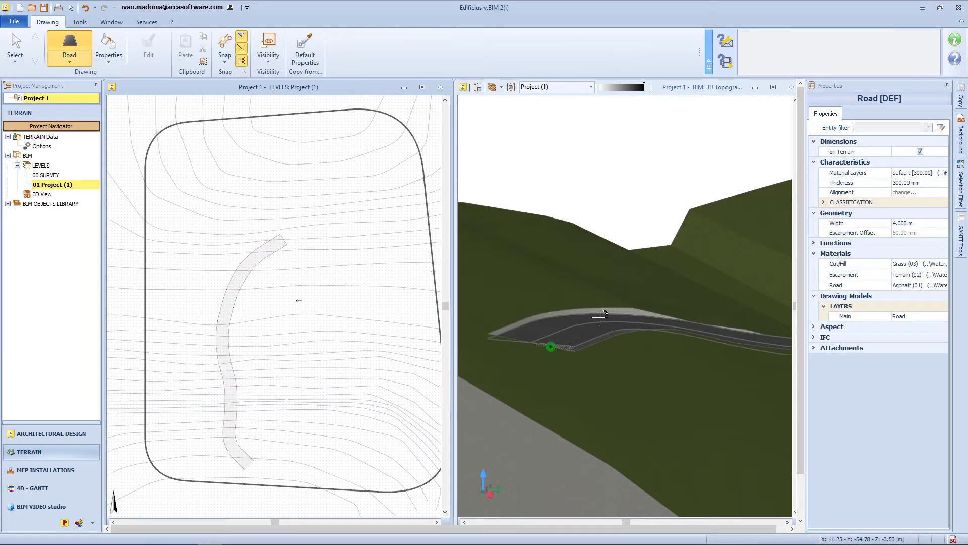
scroll(552, 346, "down", 3)
middle_click_drag(630, 323, 420, 104)
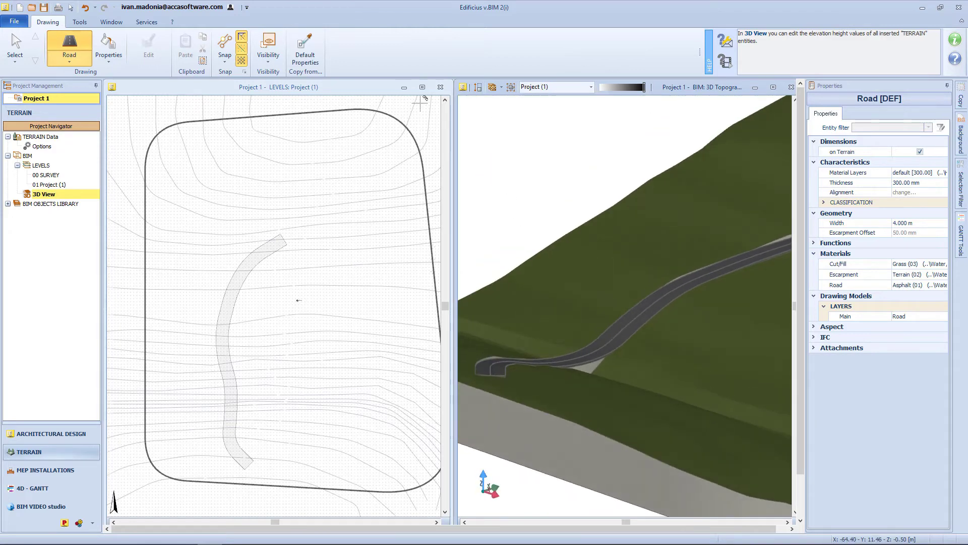
key("Escape")
Step: Set the road's width to 4.5 m
left_click(276, 241)
left_click(348, 45)
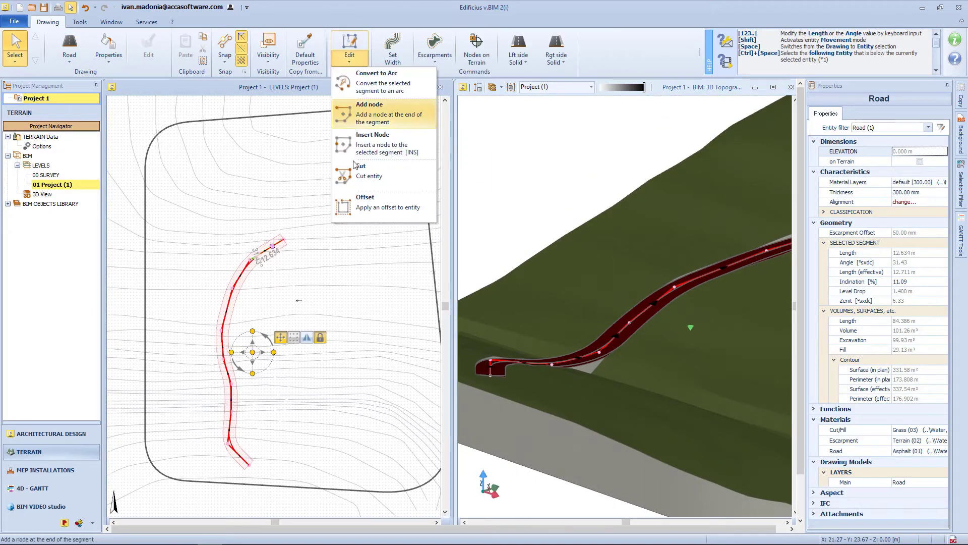
left_click(392, 48)
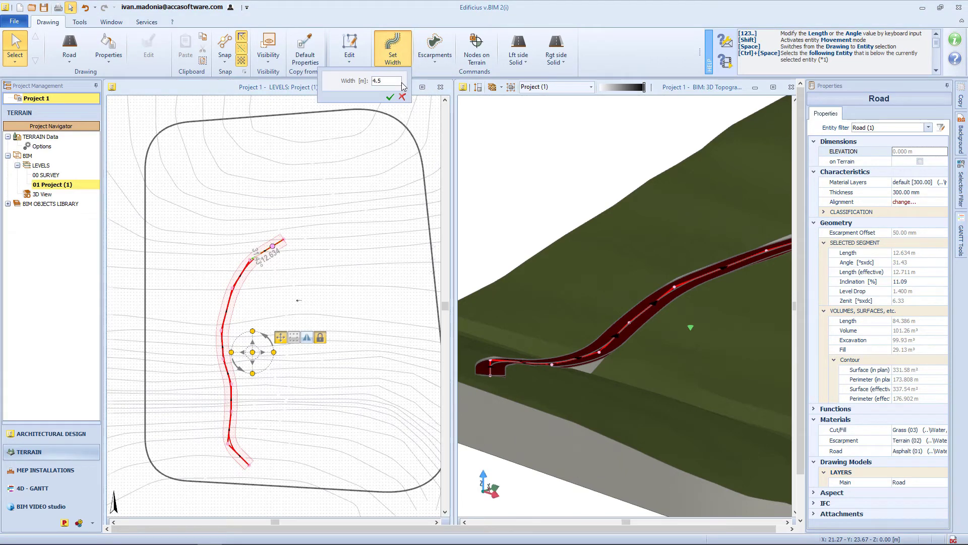
type("4.5")
key("Return")
Step: Add escarpments along both sides of the road
left_click(435, 48)
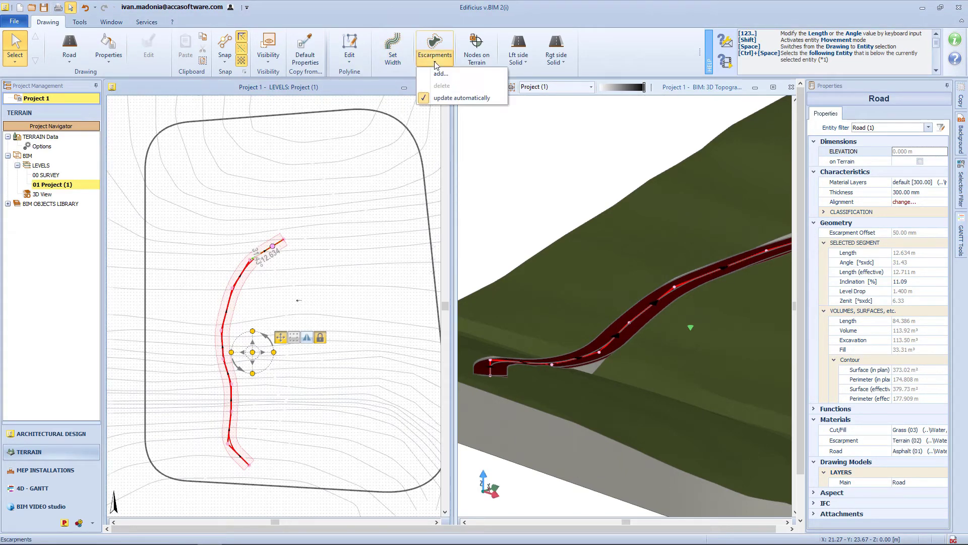
left_click(443, 72)
left_click(485, 97)
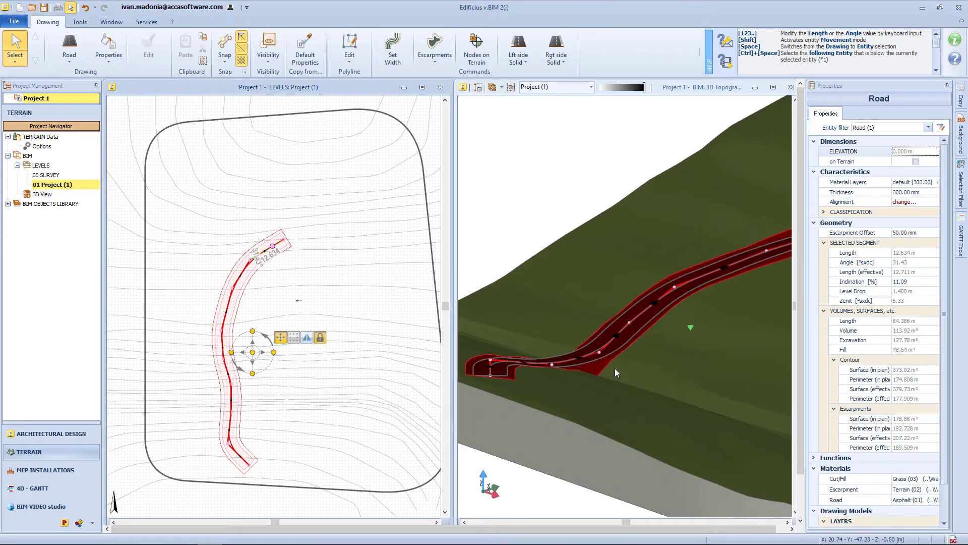
Step: Add a rectangular solid extrusion 0.1 m high as a kerb along the road's left side
middle_click_drag(515, 397, 515, 405)
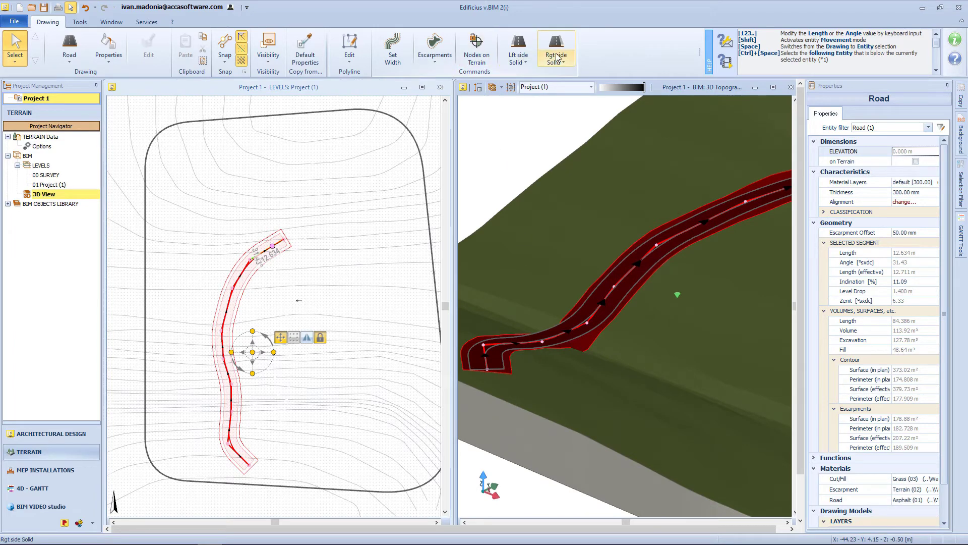
left_click(521, 59)
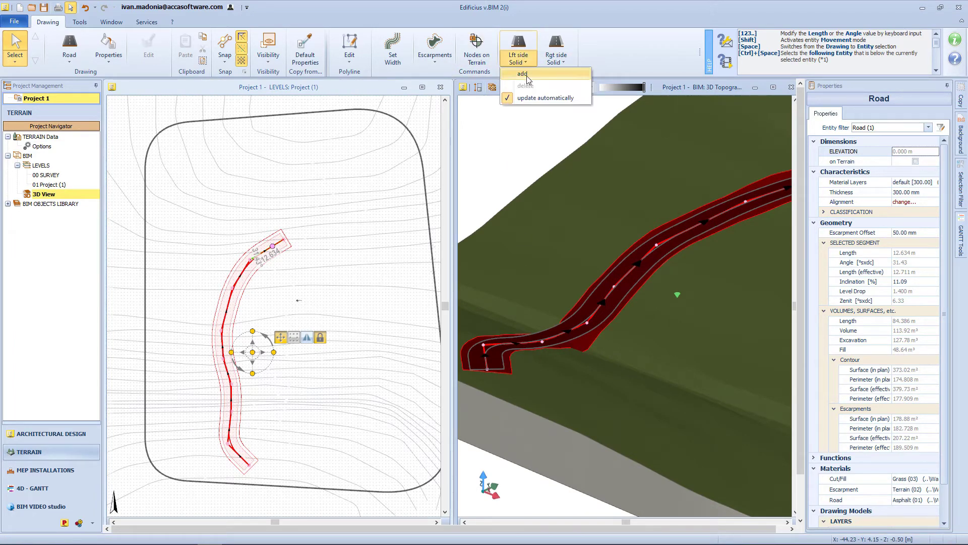
left_click(522, 74)
left_click(545, 90)
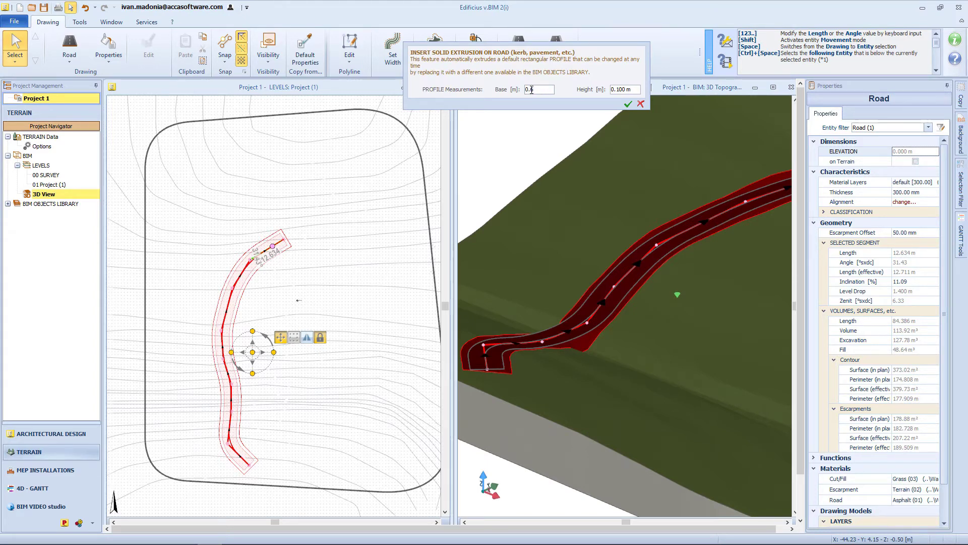
key("Return")
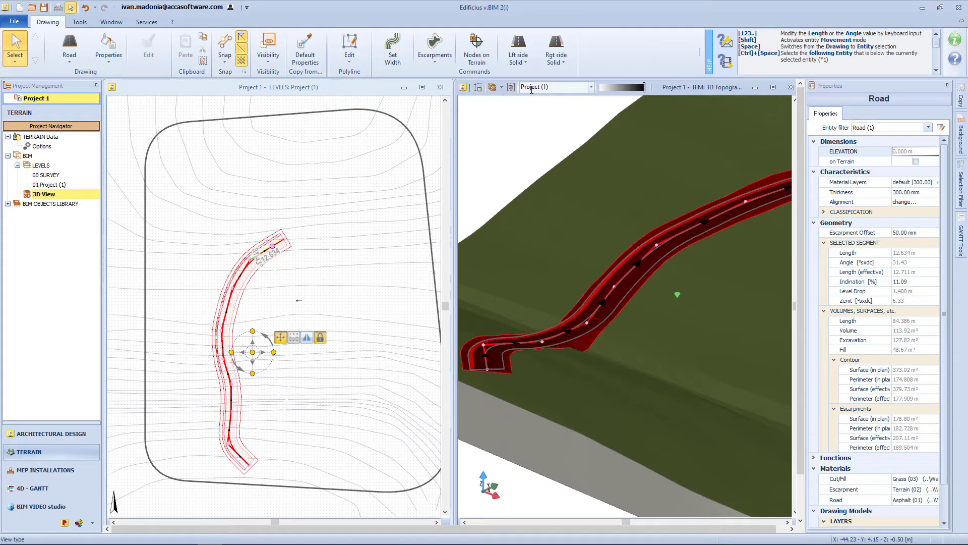
Step: Examine the kerb profile and escarpments at the road's lower end in 3D
middle_click_drag(500, 343, 575, 314)
scroll(575, 344, "up", 5)
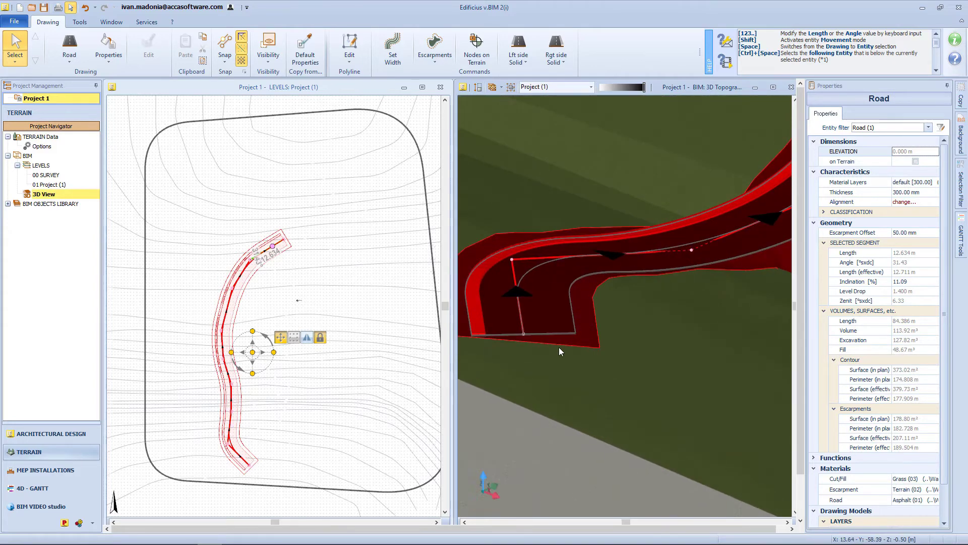
scroll(508, 342, "up", 4)
middle_click_drag(507, 342, 668, 361)
key("Escape")
scroll(637, 349, "up", 3)
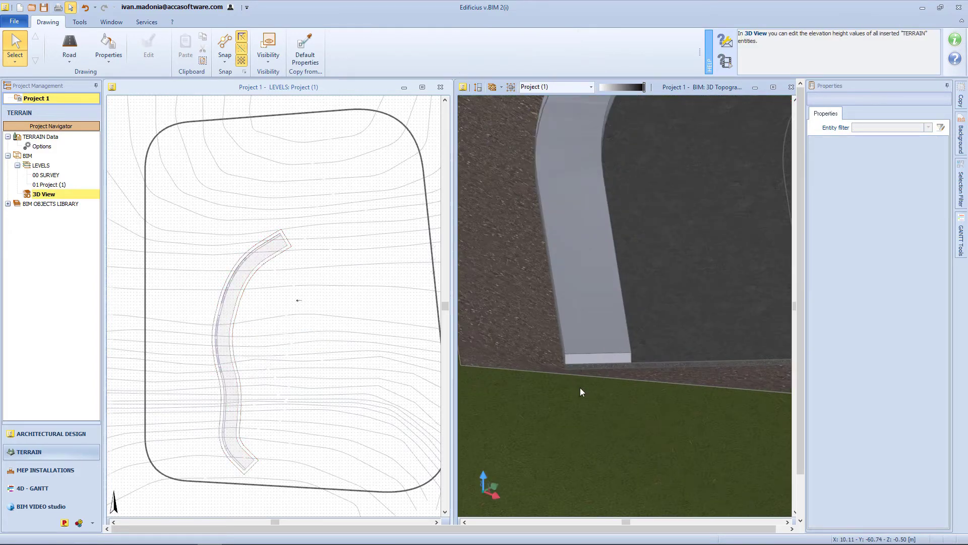
scroll(640, 340, "down", 4)
scroll(571, 308, "down", 3)
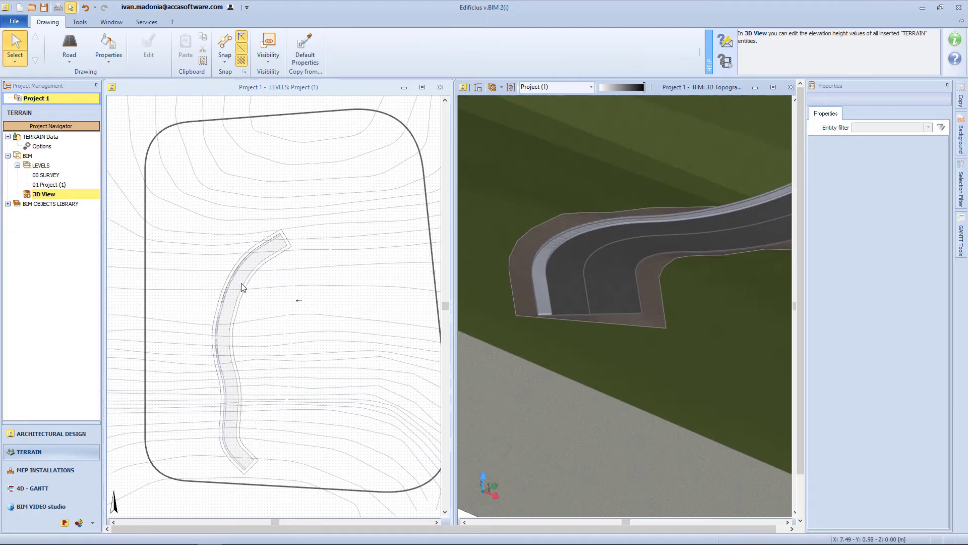
Step: Detach the road's lower bend node from the terrain and place it at an elevation of about -3.58 m
left_click(242, 287)
left_click(579, 236)
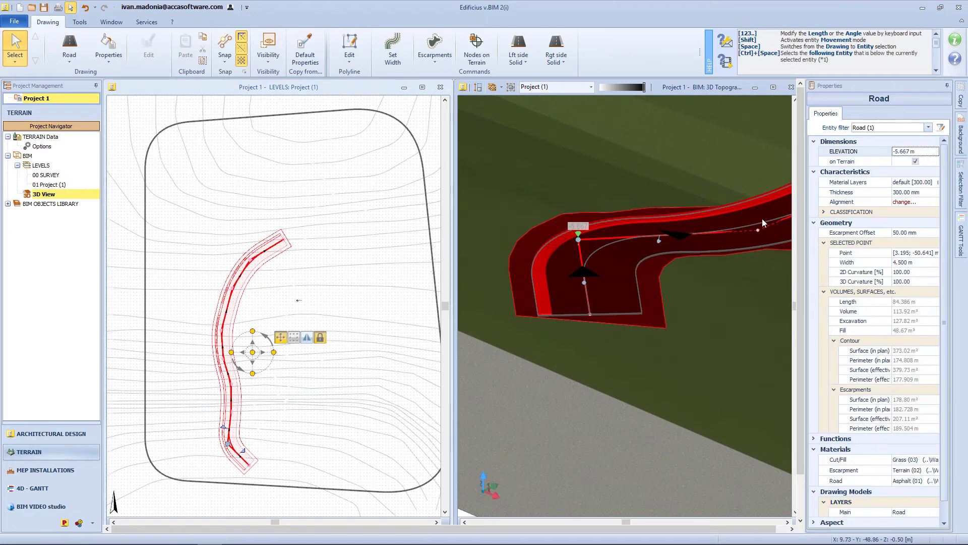
left_click(914, 161)
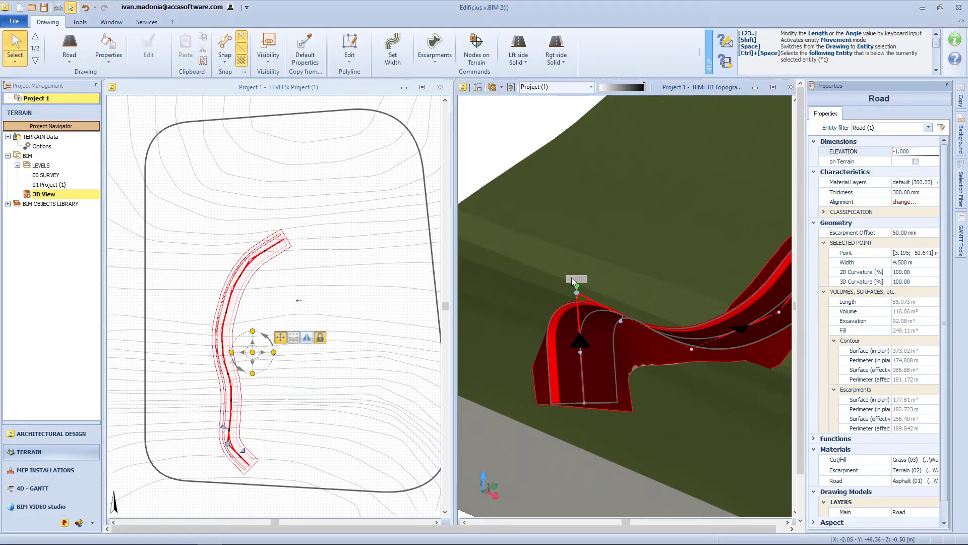
left_click(576, 292)
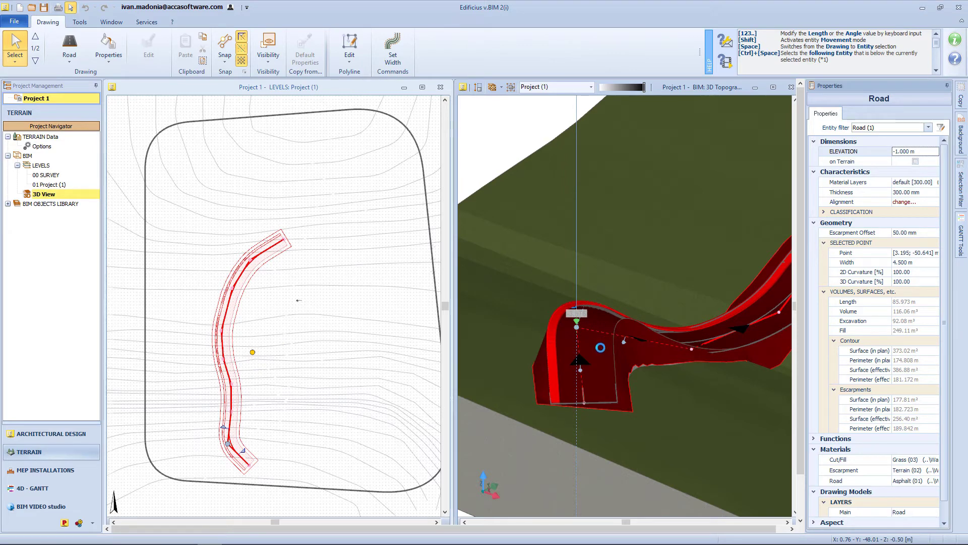
left_click(577, 318)
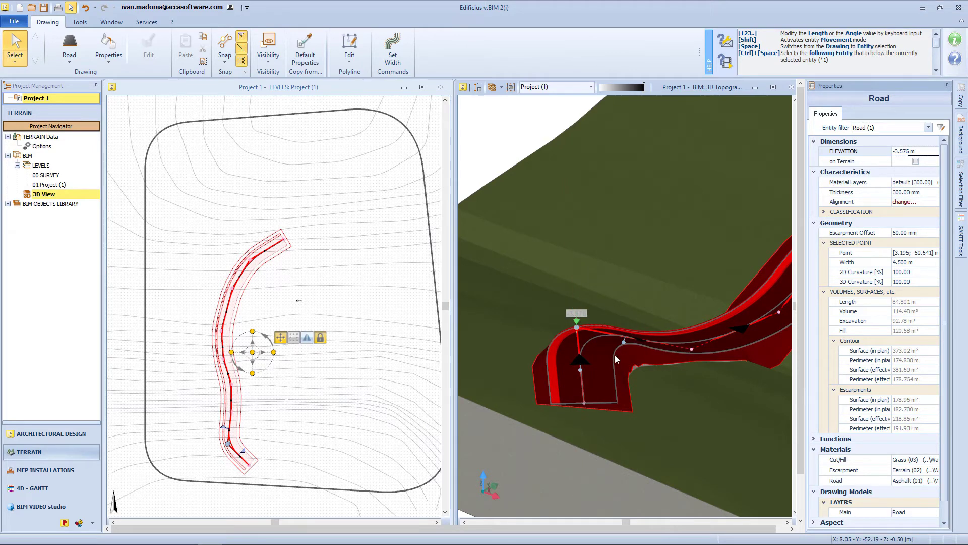
Step: Adjust the road's lower bend using its curvature handle in the plan and its node in the 3D view
scroll(577, 355, "up", 4)
middle_click_drag(583, 353, 537, 341)
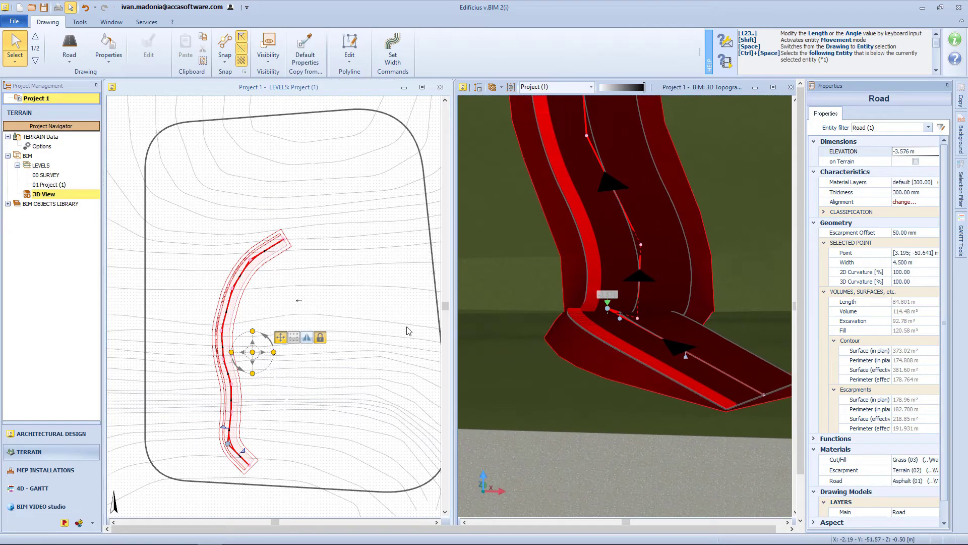
scroll(239, 411, "up", 5)
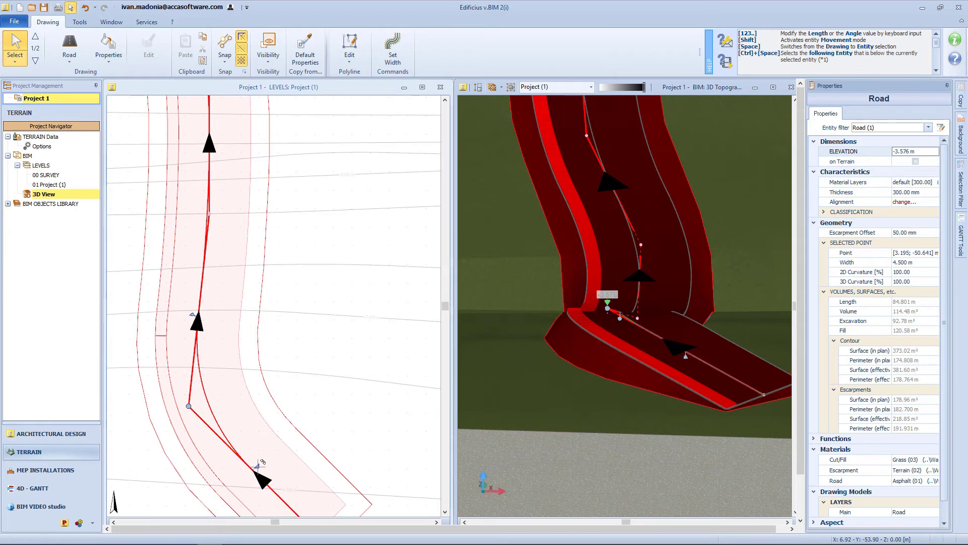
left_click(256, 455)
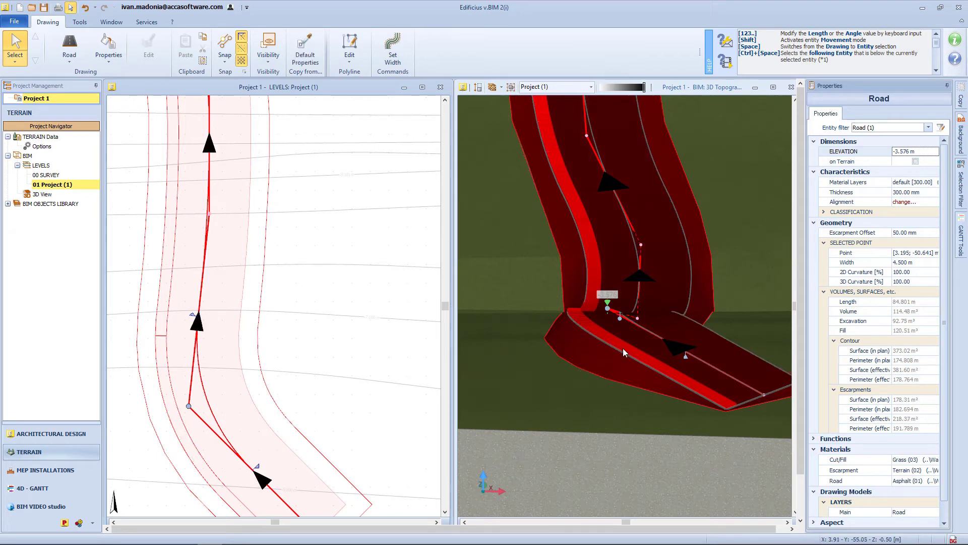
middle_click_drag(588, 346, 643, 379)
left_click_drag(642, 377, 665, 347)
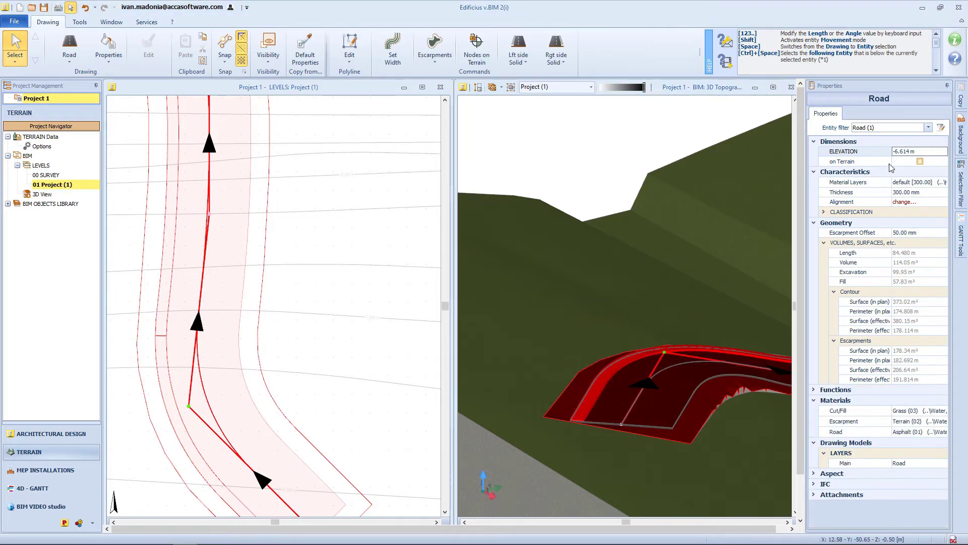
Step: Browse the material layers available for the road
left_click(936, 183)
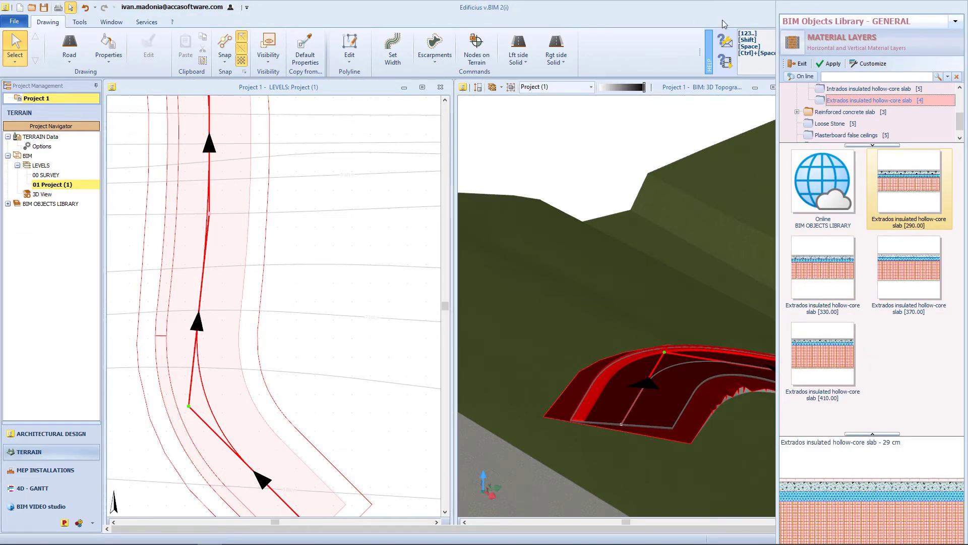
left_click(830, 63)
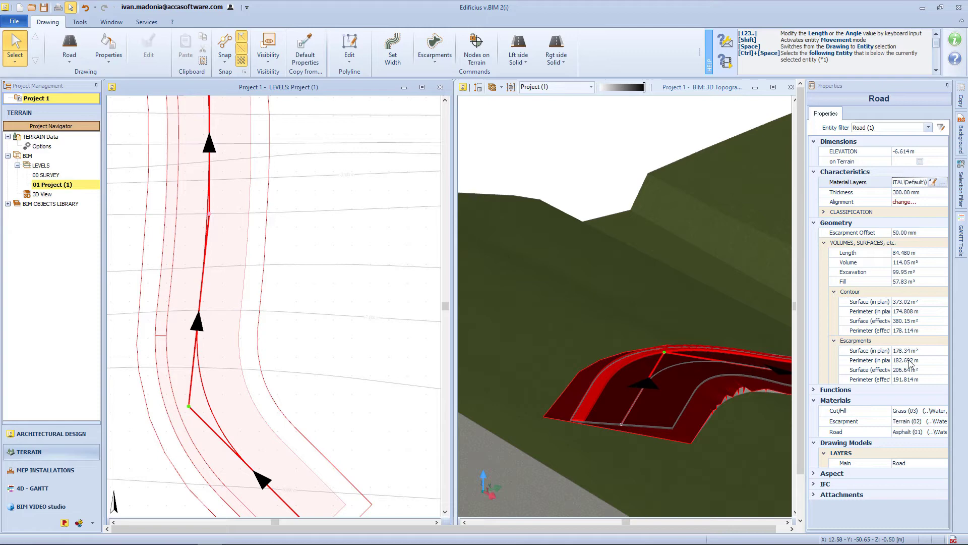
Step: Draw a six-sided yard of about 529 m² beside the upper part of the road in the Project (1) plan
scroll(274, 425, "down", 3)
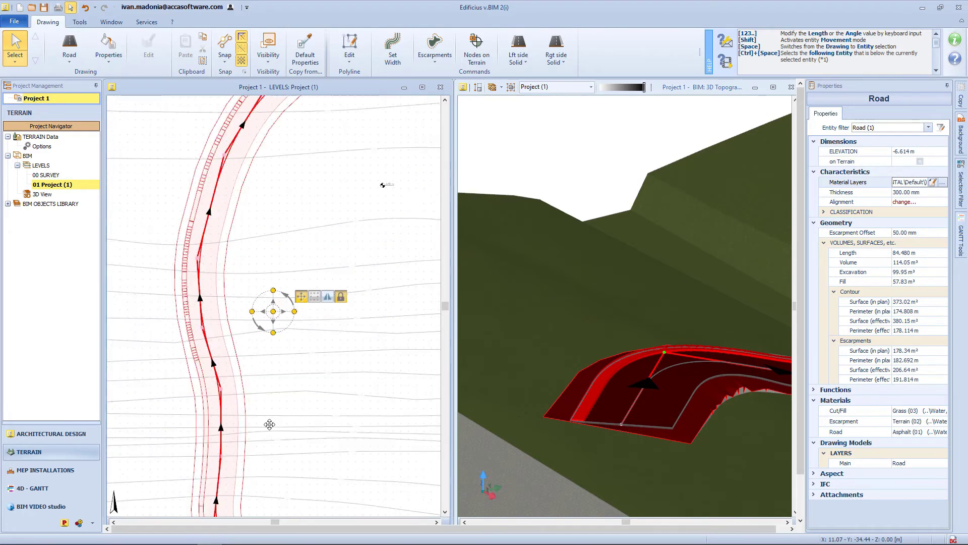
scroll(355, 321, "up", 4)
left_click(72, 54)
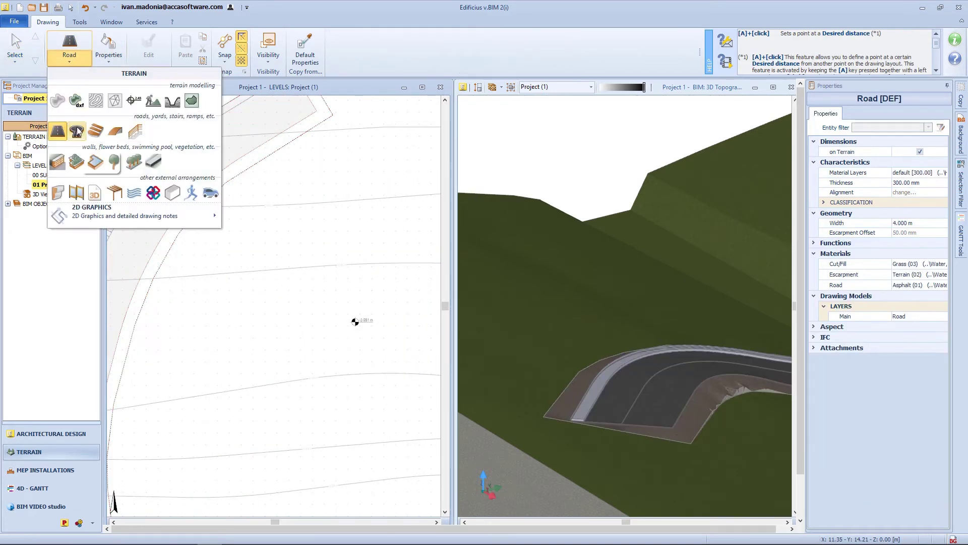
left_click(76, 160)
left_click(329, 146)
left_click(203, 240)
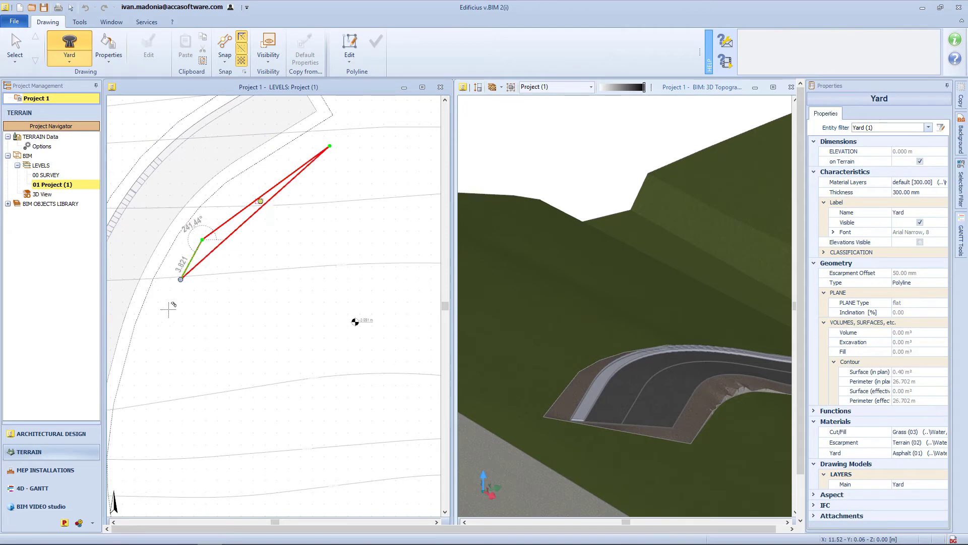
left_click(135, 390)
left_click(151, 492)
middle_click_drag(314, 460, 267, 382)
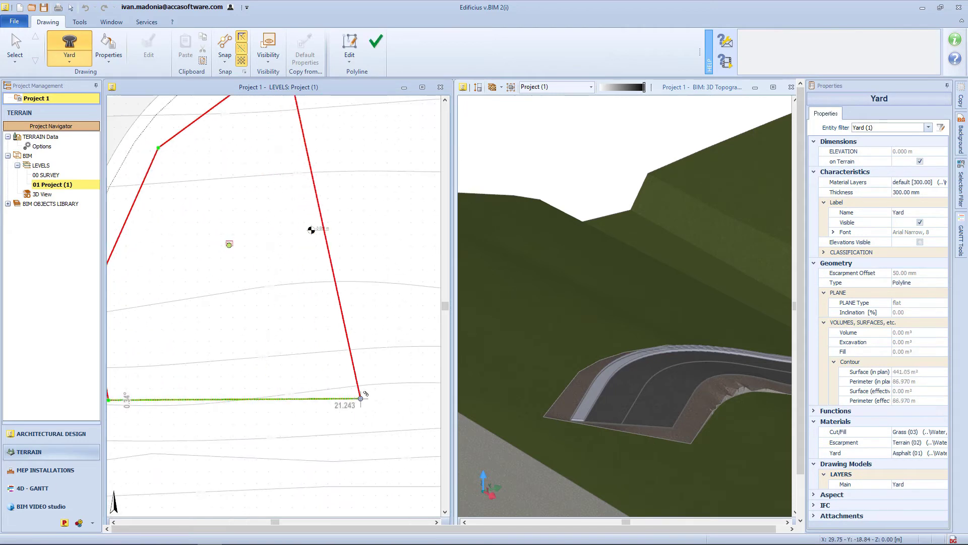
left_click(360, 399)
left_click(397, 230)
left_click(379, 55)
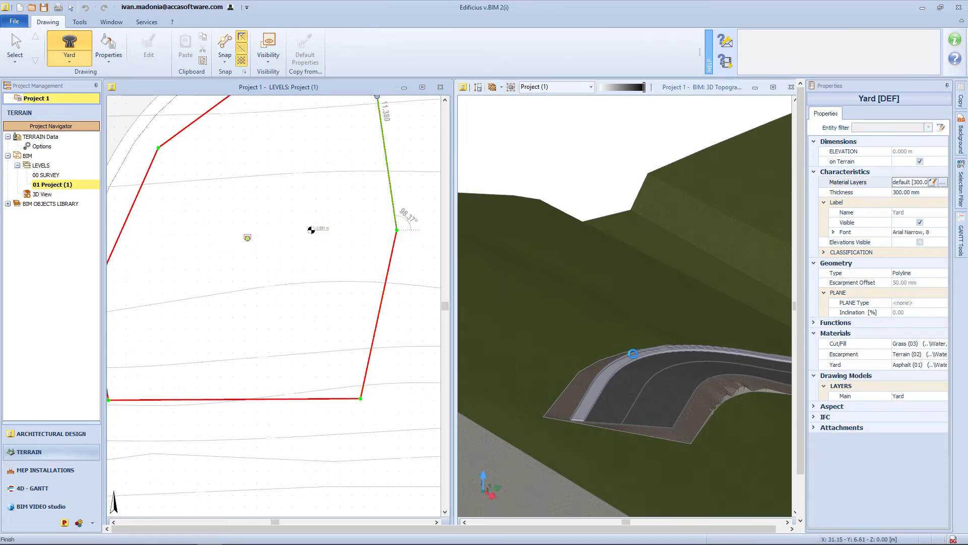
Step: Assign the Light-weight concrete floor slab [385.00] material layers to the yard
middle_click_drag(573, 243, 425, 415)
middle_click_drag(652, 348, 474, 287)
scroll(719, 320, "up", 2)
scroll(719, 324, "down", 1)
mouse_move(717, 327)
left_mouse_down()
mouse_move(739, 324)
mouse_move(718, 325)
left_mouse_up()
left_click(719, 325)
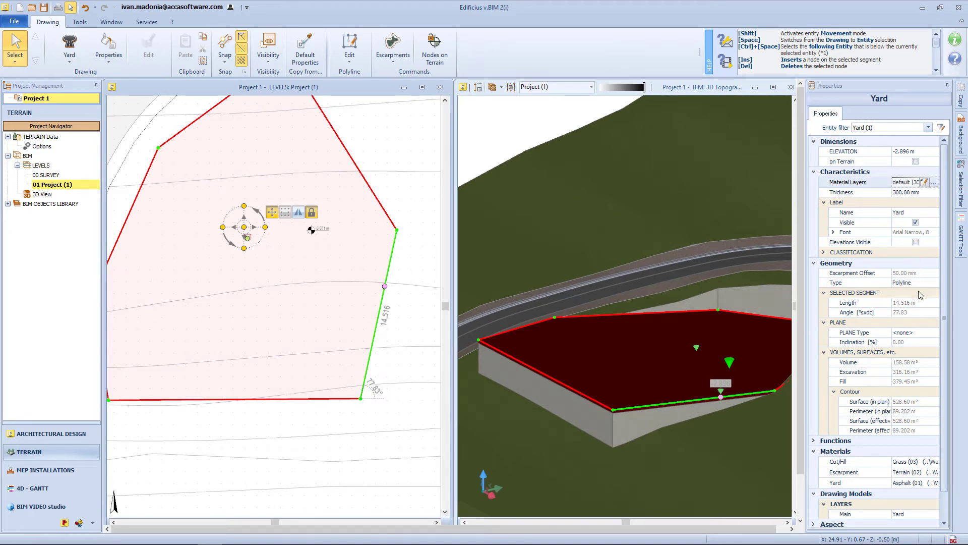
left_click(938, 186)
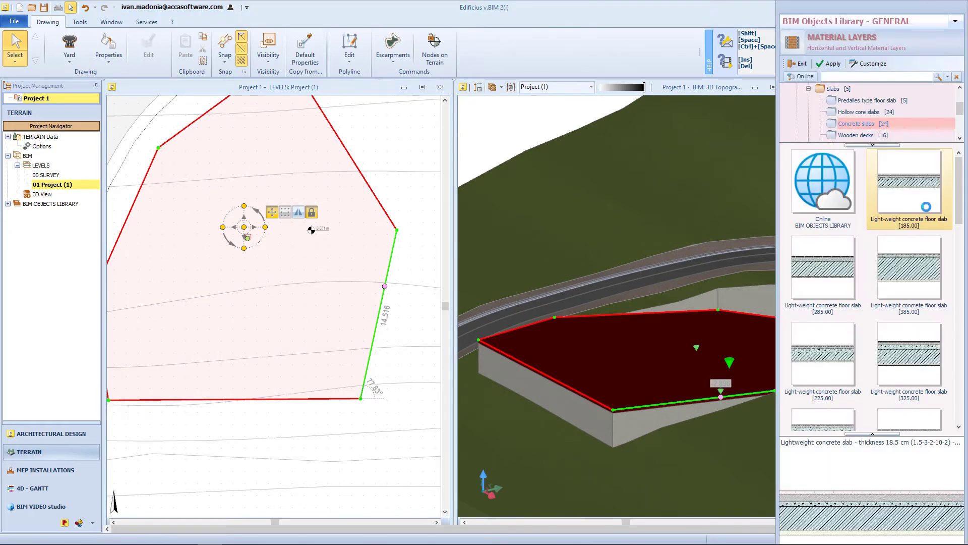
double_click(915, 264)
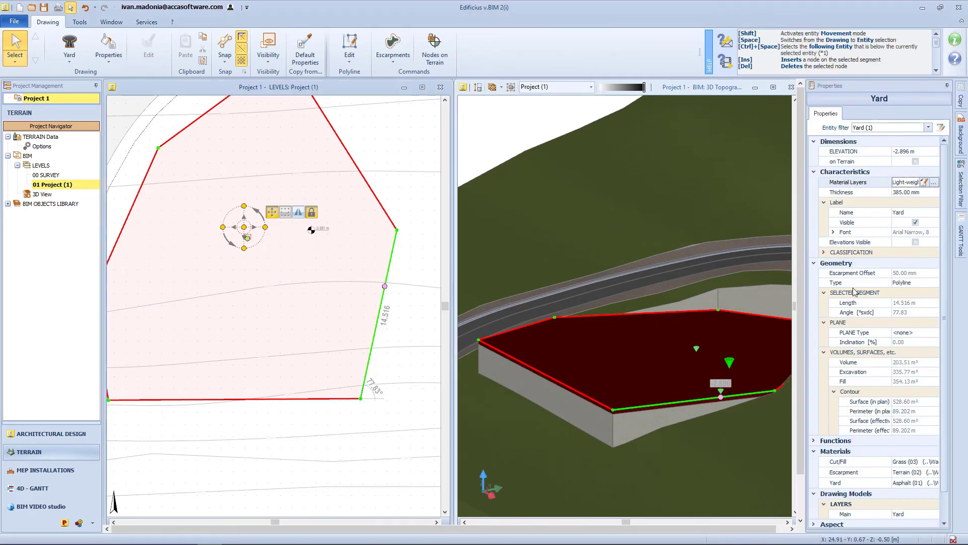
Step: Lower the yard to an elevation of about -4.43 m in the 3D view and try connecting its contour vertices to the terrain
left_click(695, 344)
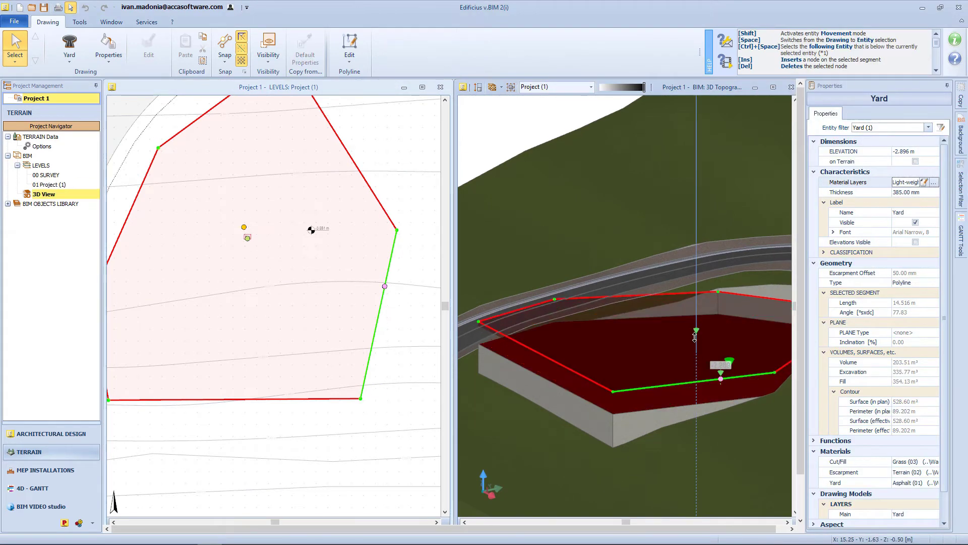
left_click_drag(694, 345, 696, 365)
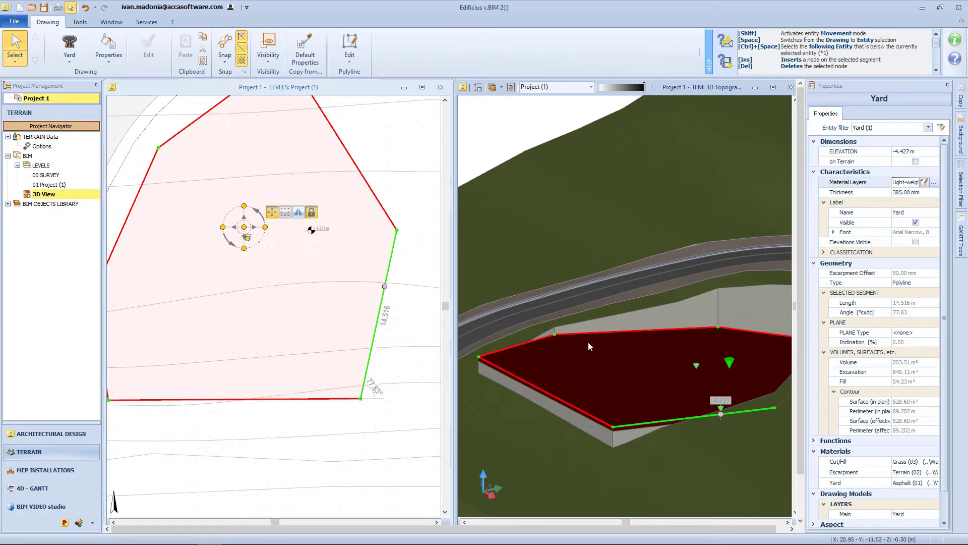
left_click(355, 131)
left_click(427, 50)
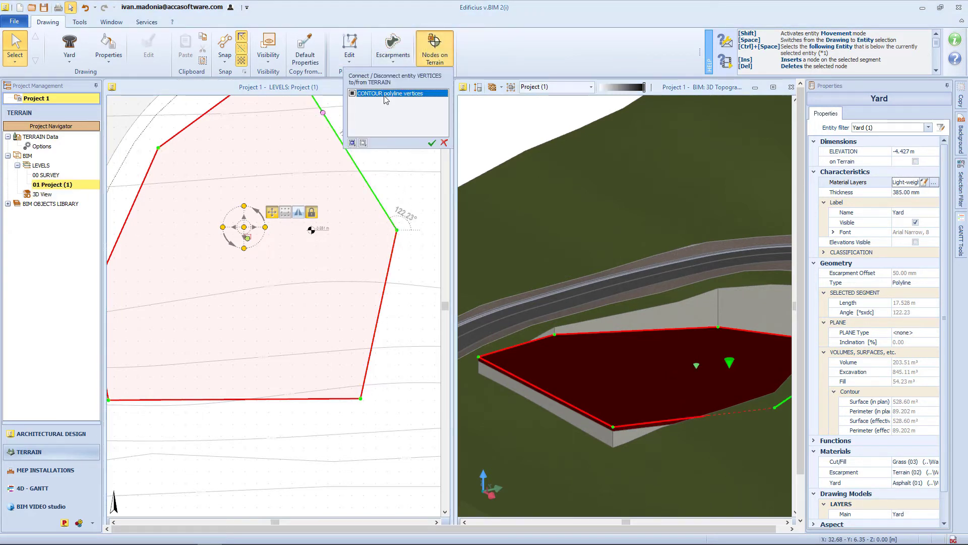
left_click(443, 144)
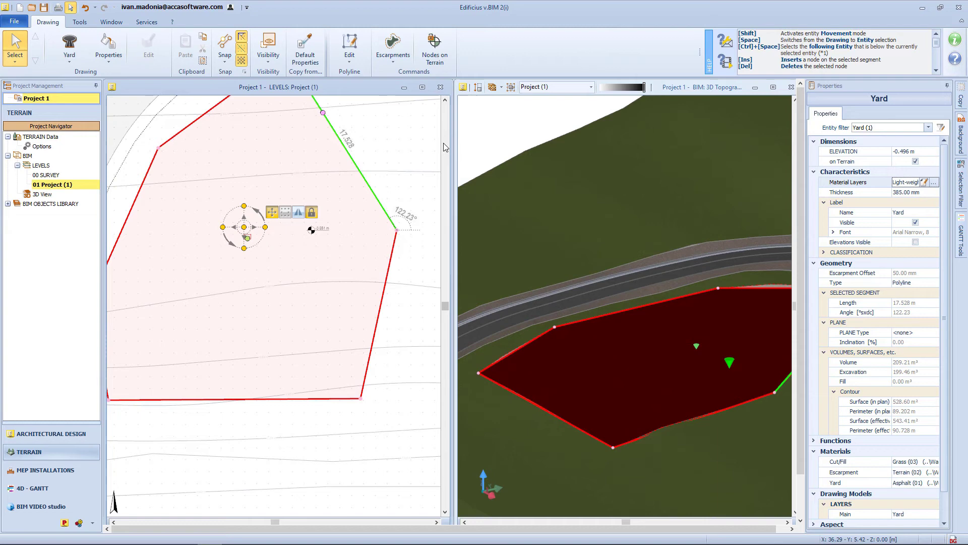
Step: Add escarpments around the lowered yard
left_click(393, 50)
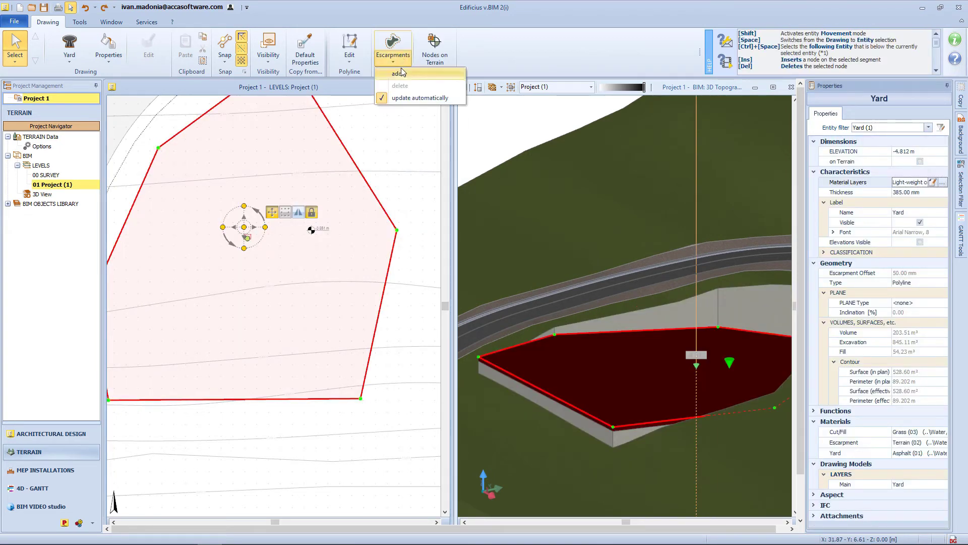
left_click(417, 75)
left_click(450, 87)
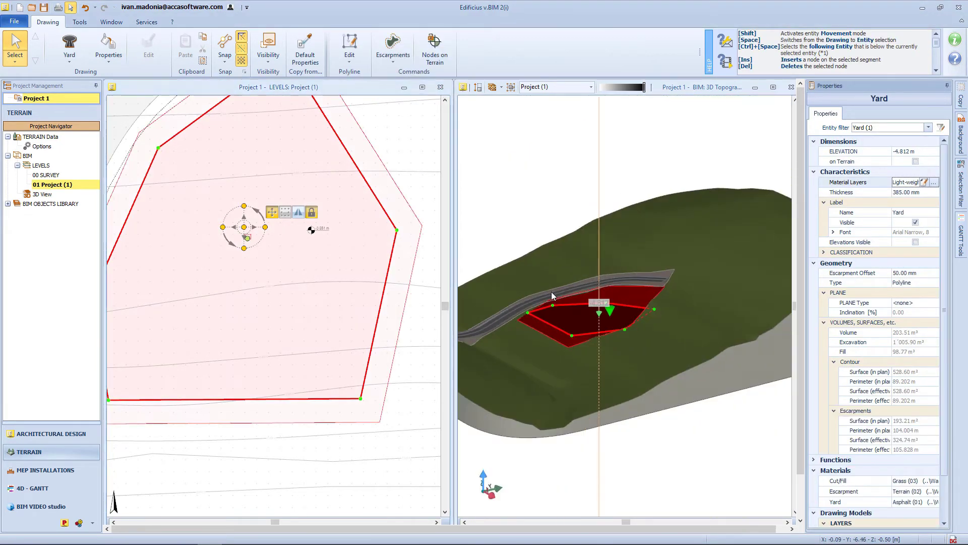
Step: Delete the yard and the road from the terrain model
left_click(541, 299, "ctrl")
left_click(531, 305, "ctrl")
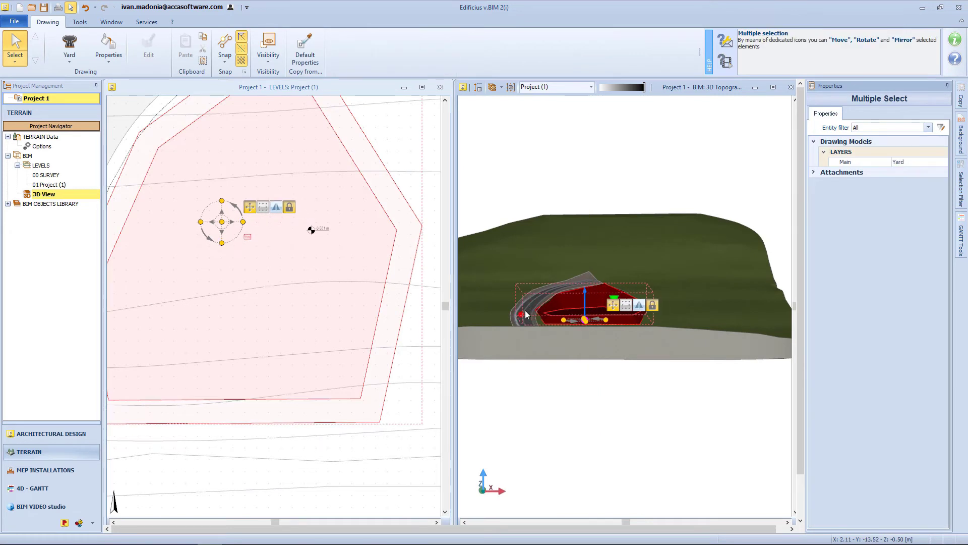
left_click(515, 307, "ctrl")
key("Delete")
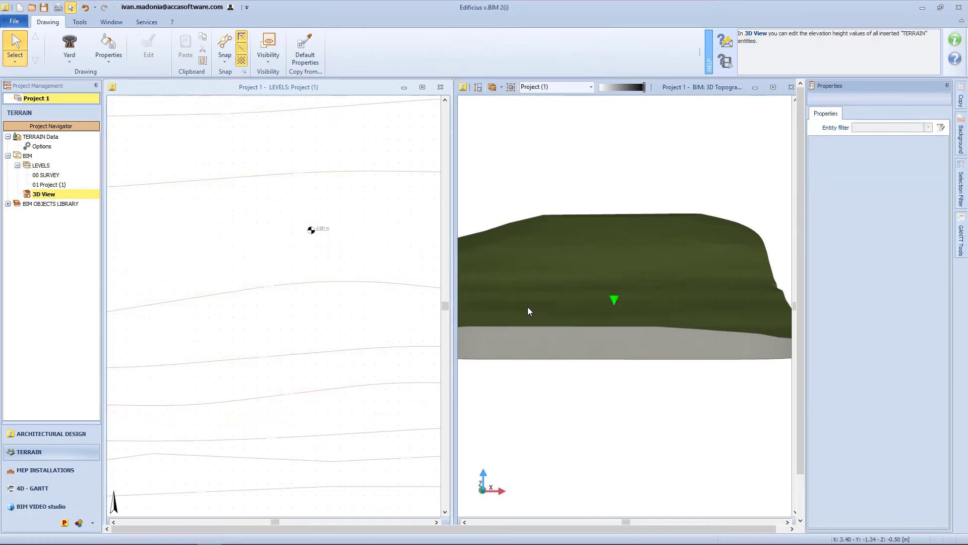
left_click_drag(527, 307, 501, 320)
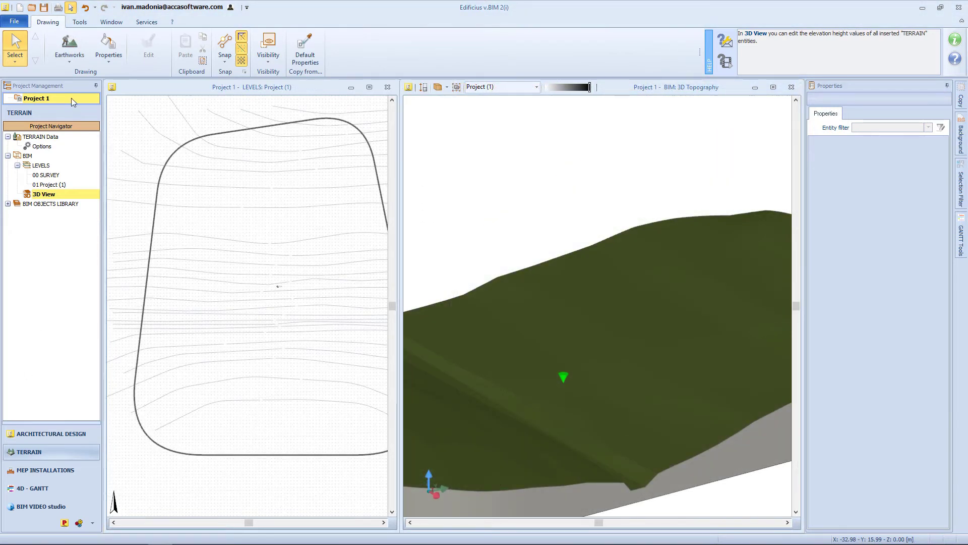
Step: Draw an open, multi-segment landscaping wall running north–south across the western half of the Project (1) plan
left_click(69, 48)
left_click(57, 161)
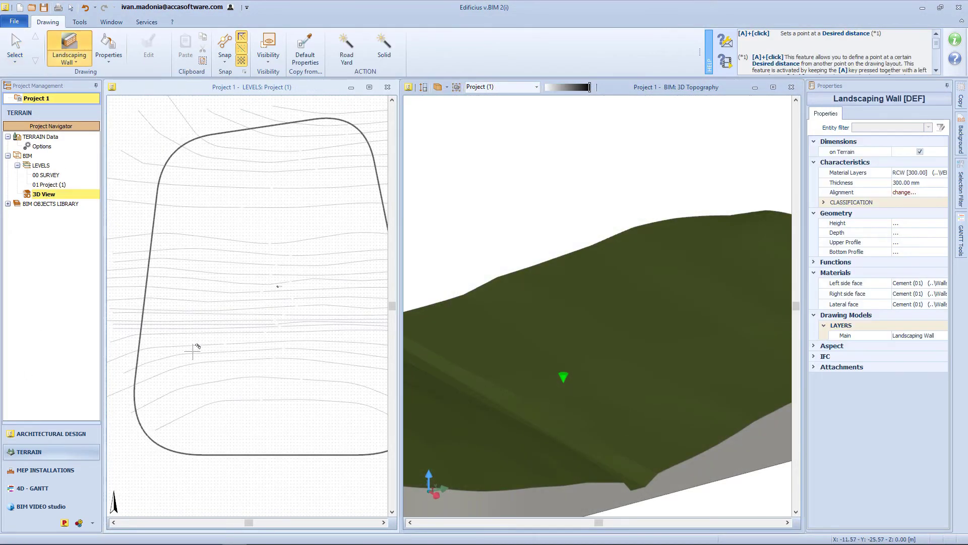
left_click(218, 384)
left_click(205, 336)
left_click(206, 284)
left_click(208, 272)
left_click(227, 242)
left_click(376, 43)
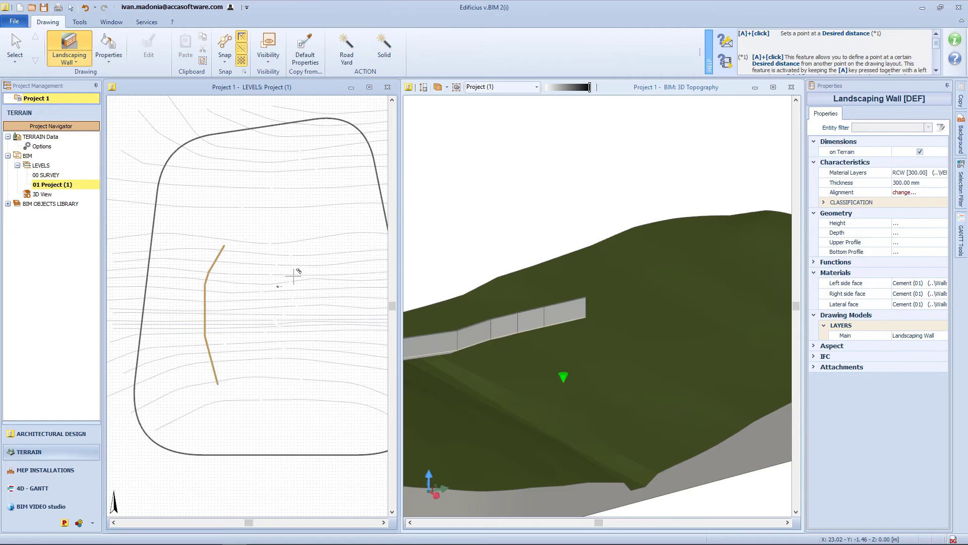
Step: Draw a second, five-segment landscaping wall across the contours in the eastern half of the Project (1) plan
left_click(287, 375)
left_click(319, 351)
left_click(328, 312)
left_click(329, 289)
left_click(329, 285)
left_click(319, 261)
left_click(376, 41)
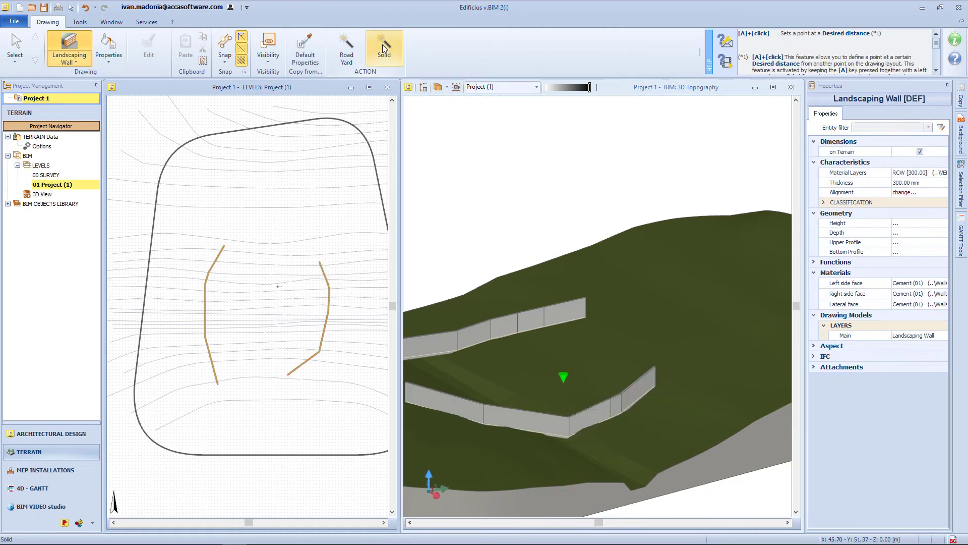
left_click(382, 45)
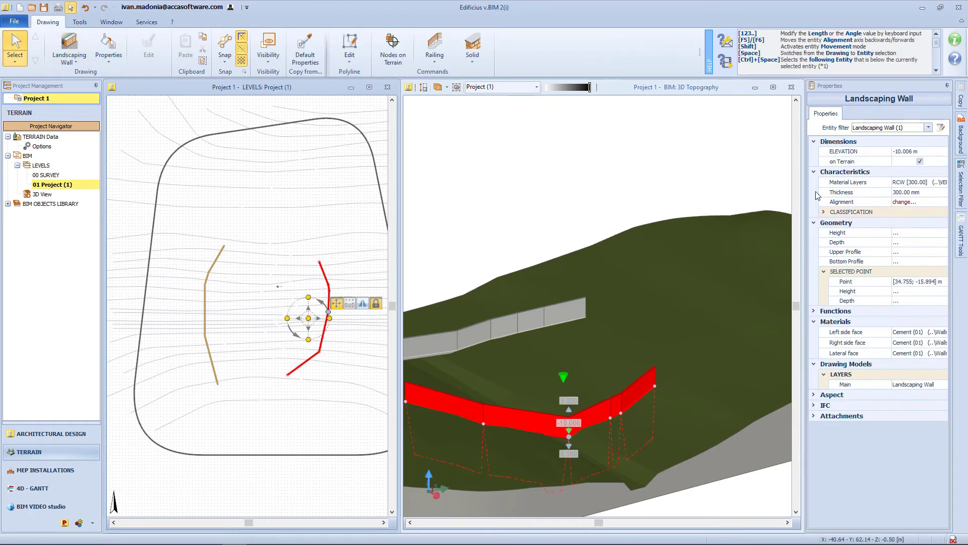
Step: Inspect the elevation, alignment and height settings of the eastern landscaping wall
left_click(921, 151)
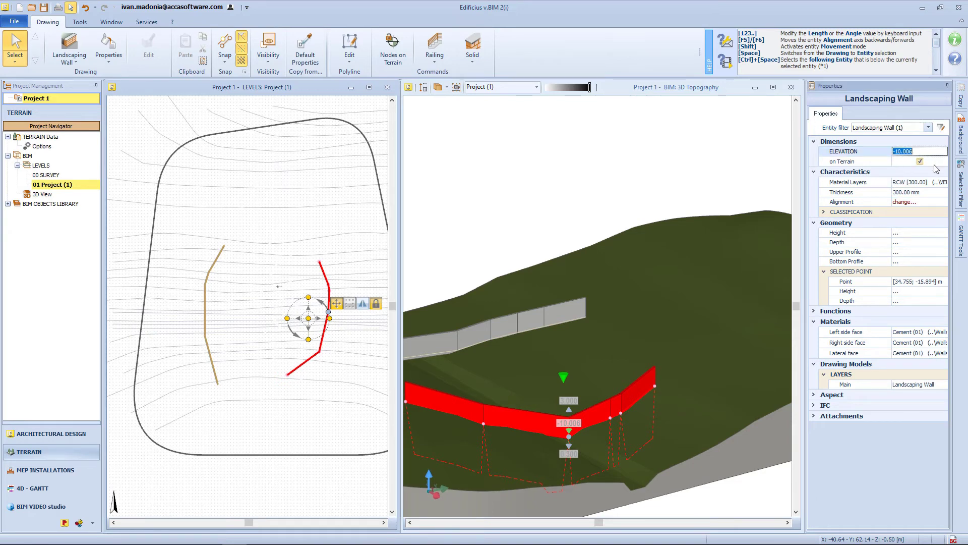
left_click(936, 202)
left_click(928, 233)
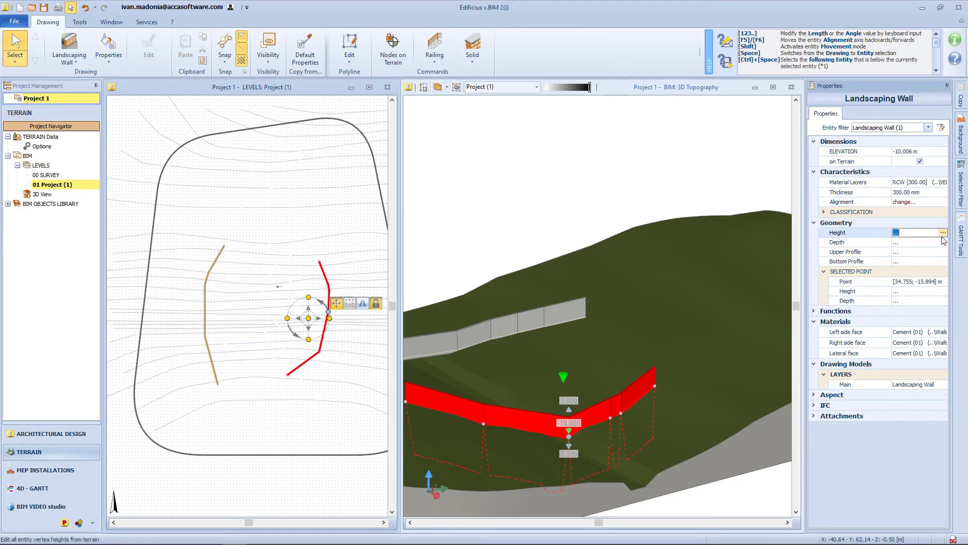
left_click(942, 232)
left_click(937, 284)
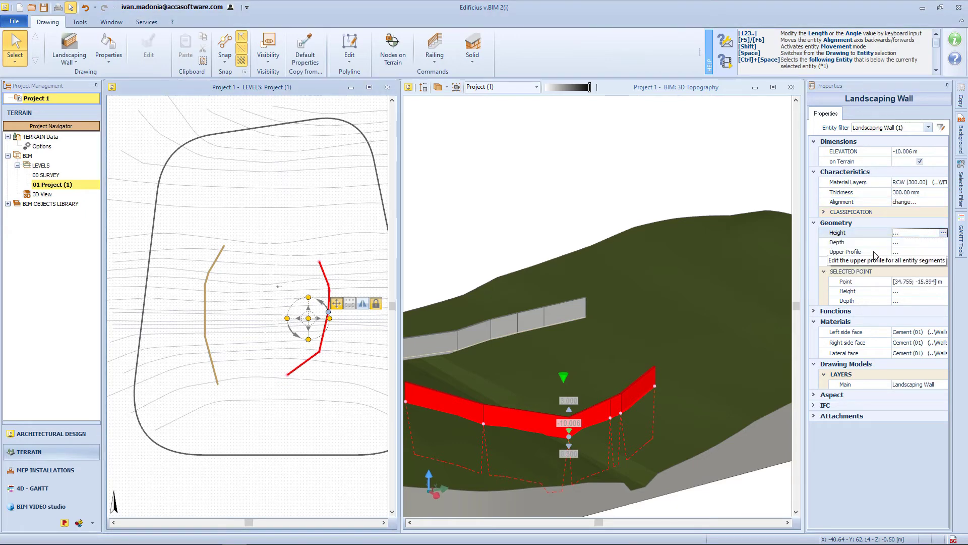
Step: Set the eastern wall's depth to 1 m at all vertices and view its buried part through a temporarily translucent terrain
left_click(917, 242)
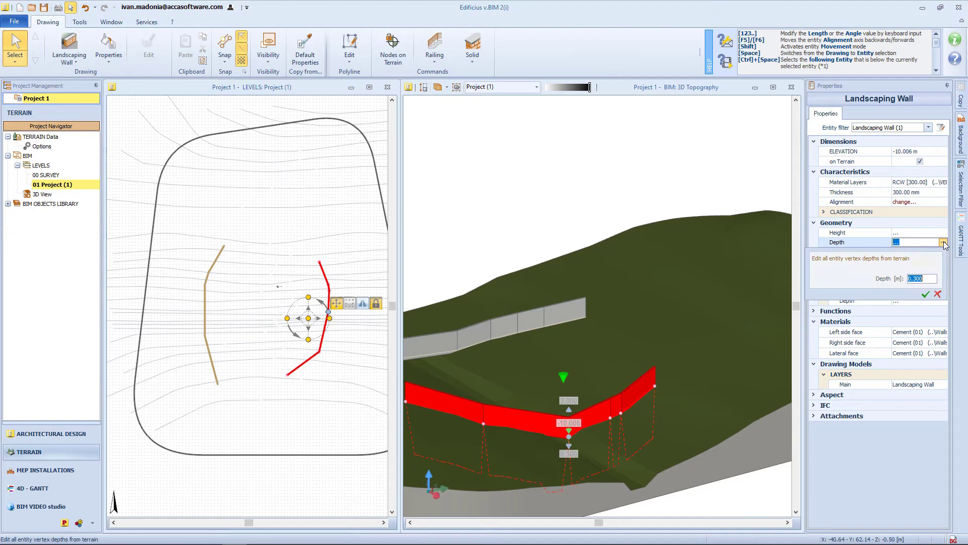
left_click(943, 242)
type("1.8")
key("Return")
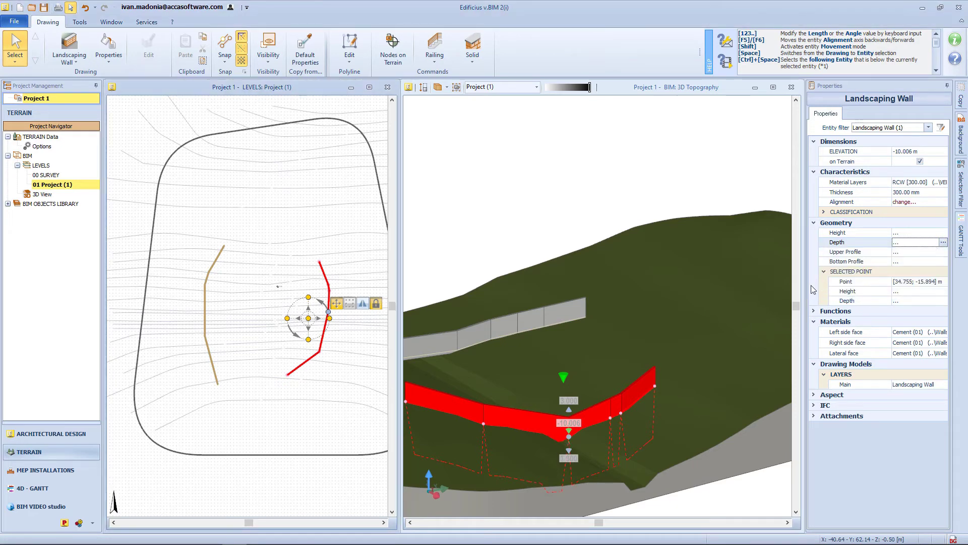
left_click_drag(589, 87, 574, 87)
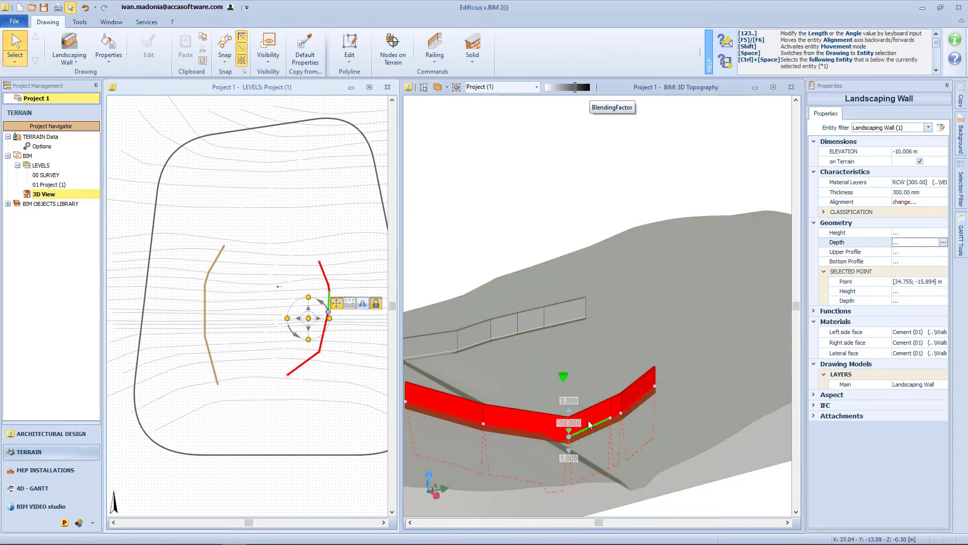
left_click(589, 88)
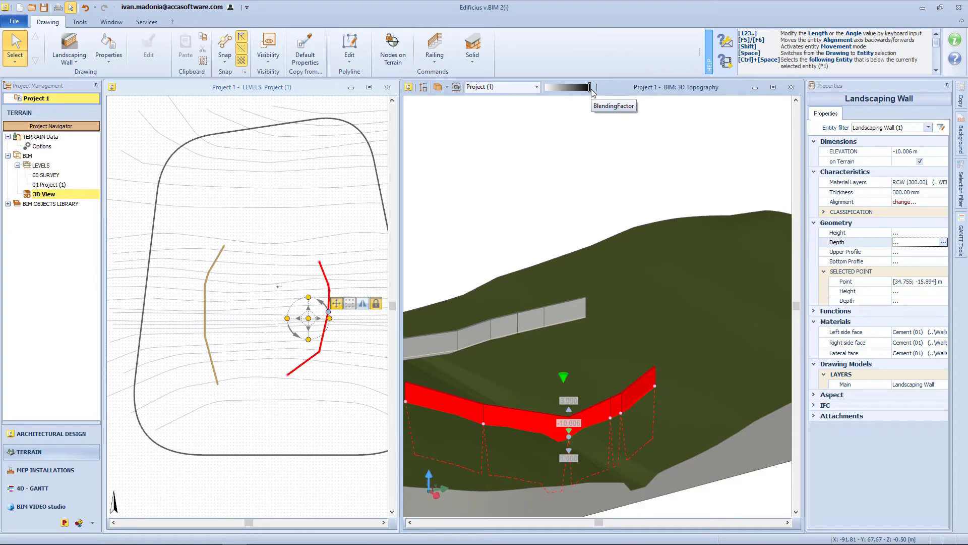
Step: Set the upper profile of all eastern wall segments to horizontal
left_click(943, 252)
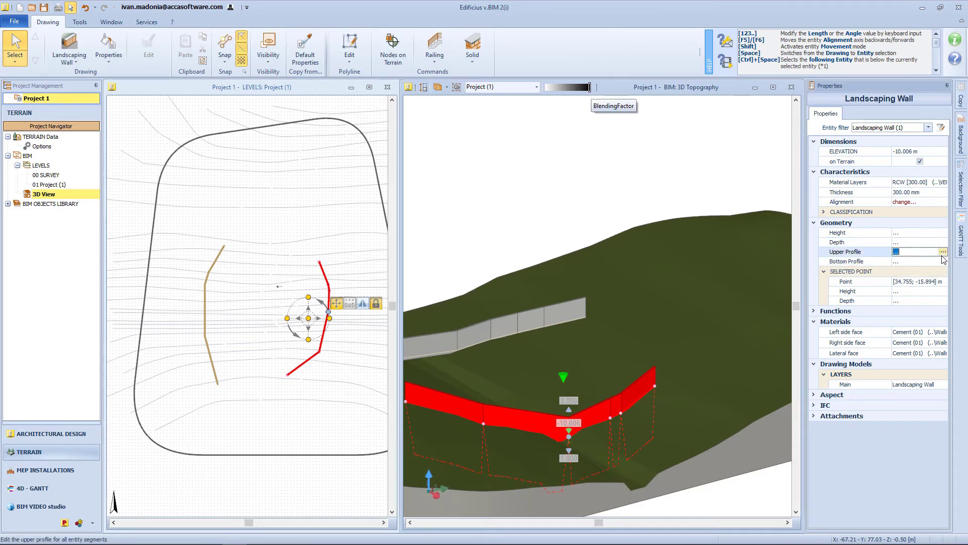
left_click(943, 252)
left_click(933, 288)
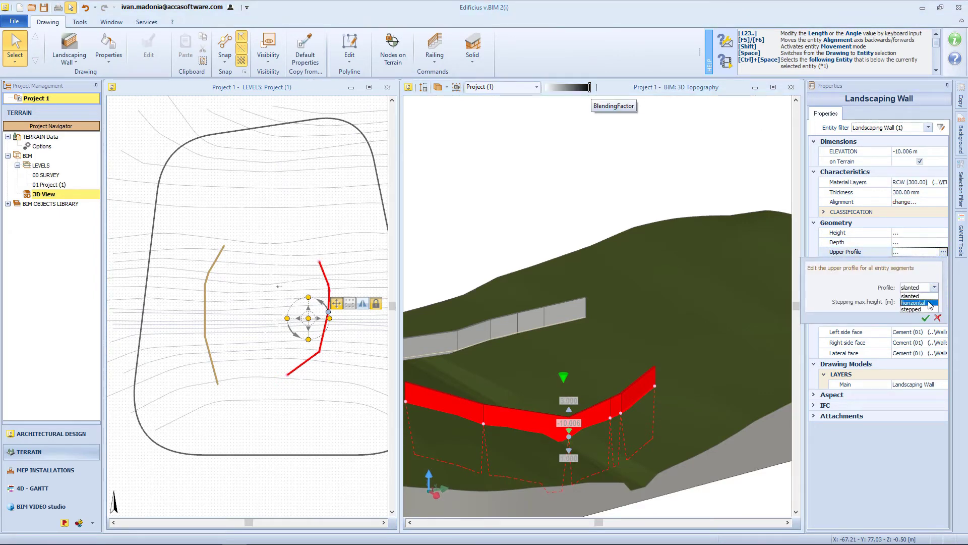
left_click(919, 303)
left_click(926, 317)
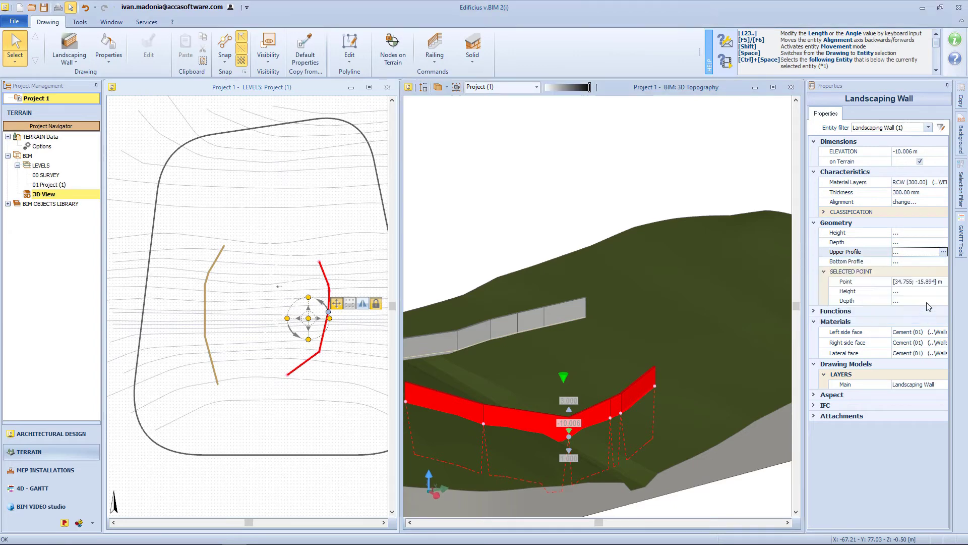
Step: Set the upper profile of all eastern wall segments to stepped
left_click(942, 254)
left_click(932, 288)
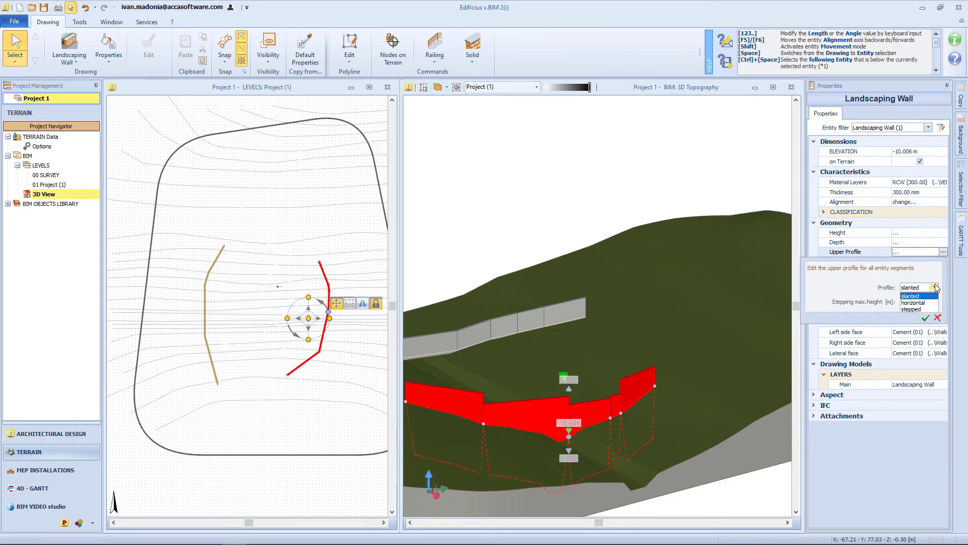
left_click(918, 310)
left_click(925, 318)
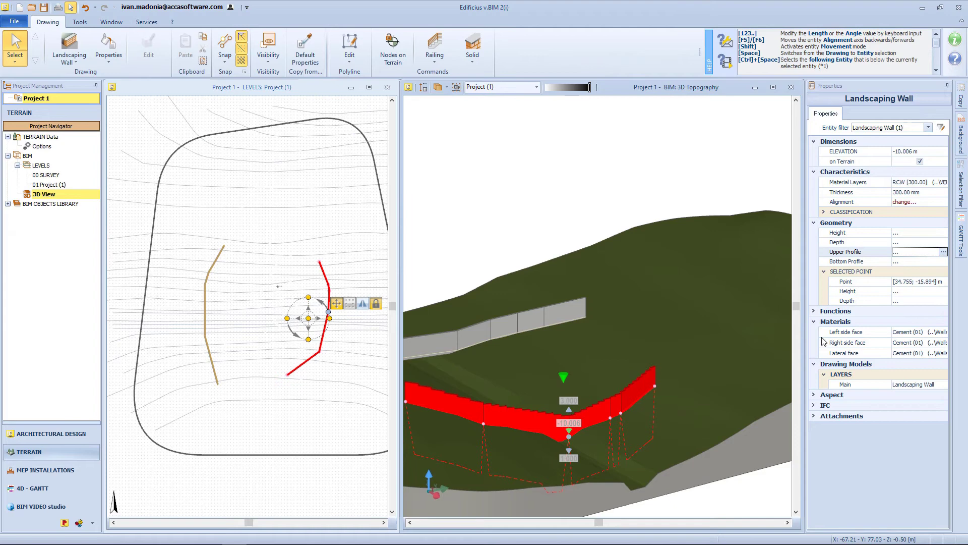
scroll(637, 389, "up", 5)
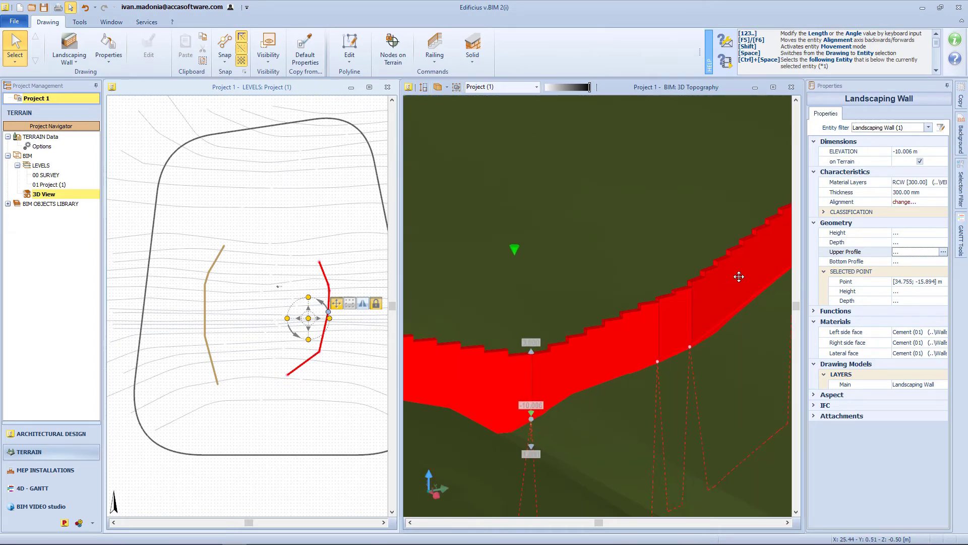
Step: Set the vertex heights of the eastern wall's northernmost segment to 2 m from the terrain
left_click(761, 279)
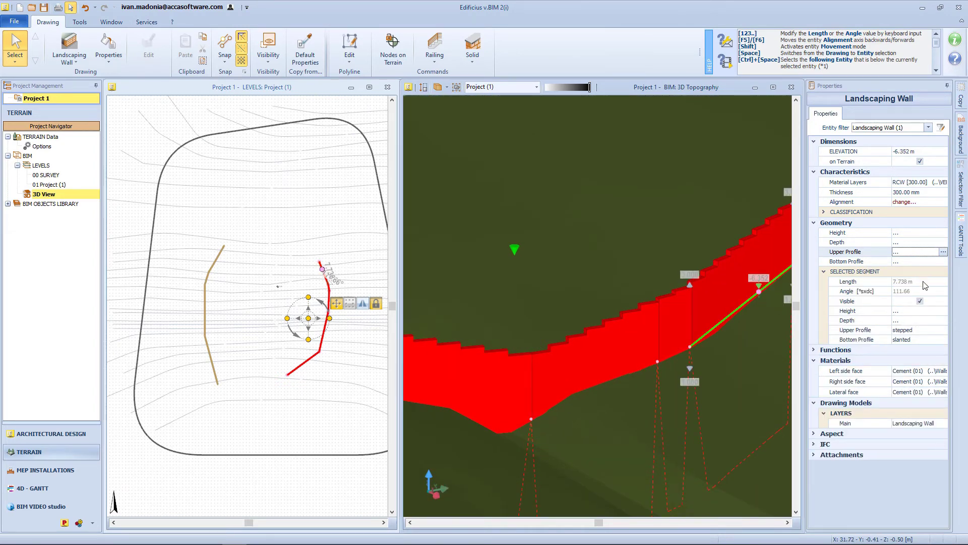
left_click(920, 301)
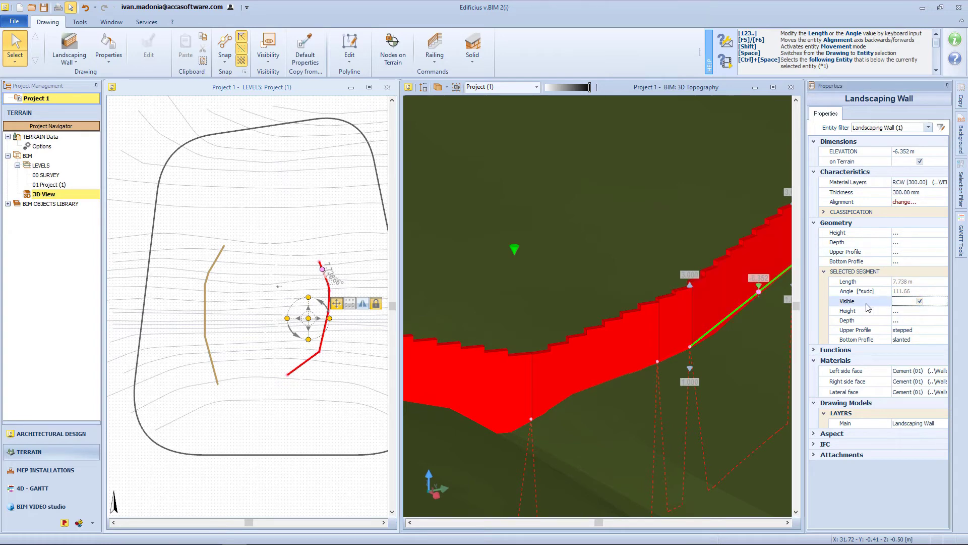
left_click(918, 311)
left_click(943, 311)
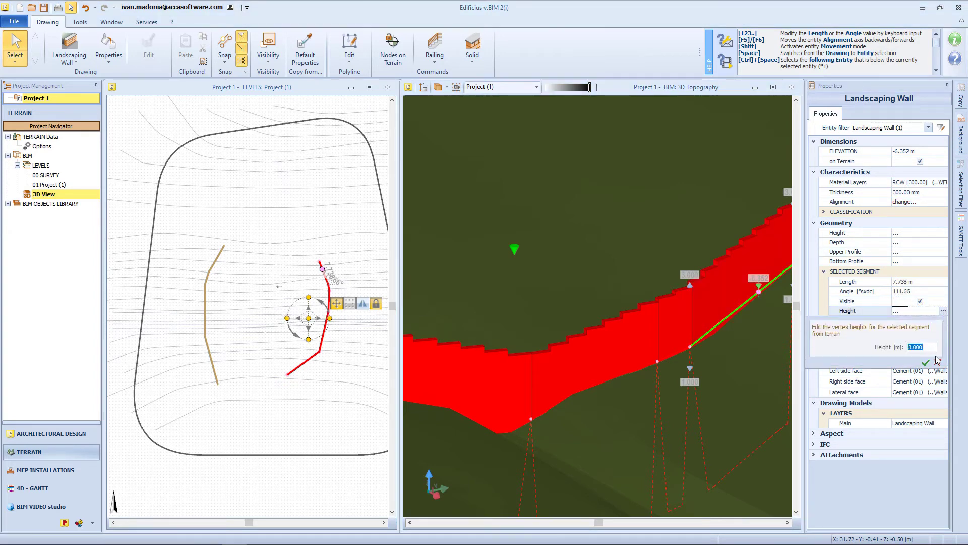
type("2")
key("Return")
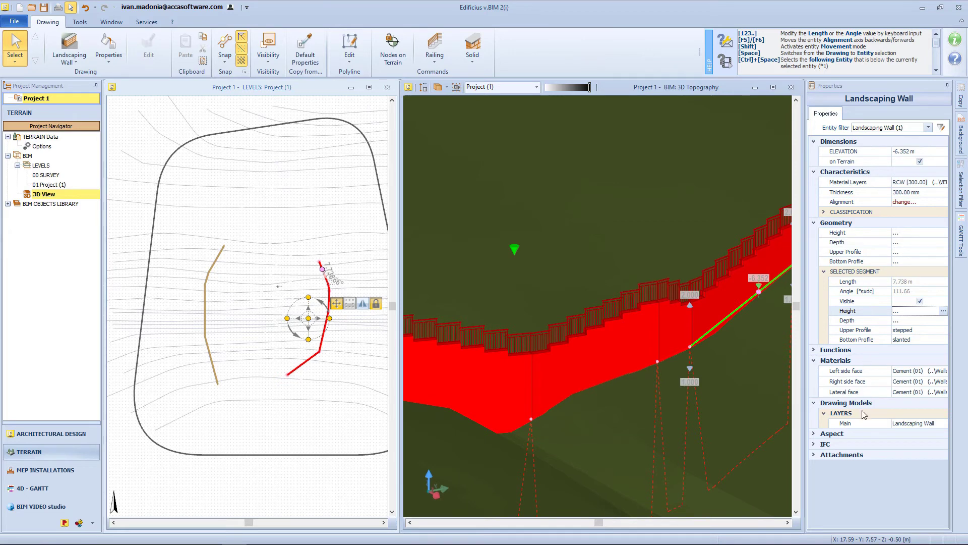
Step: Add a solid along the stepped top of the eastern landscaping wall and inspect it up close in 3D
left_click(472, 53)
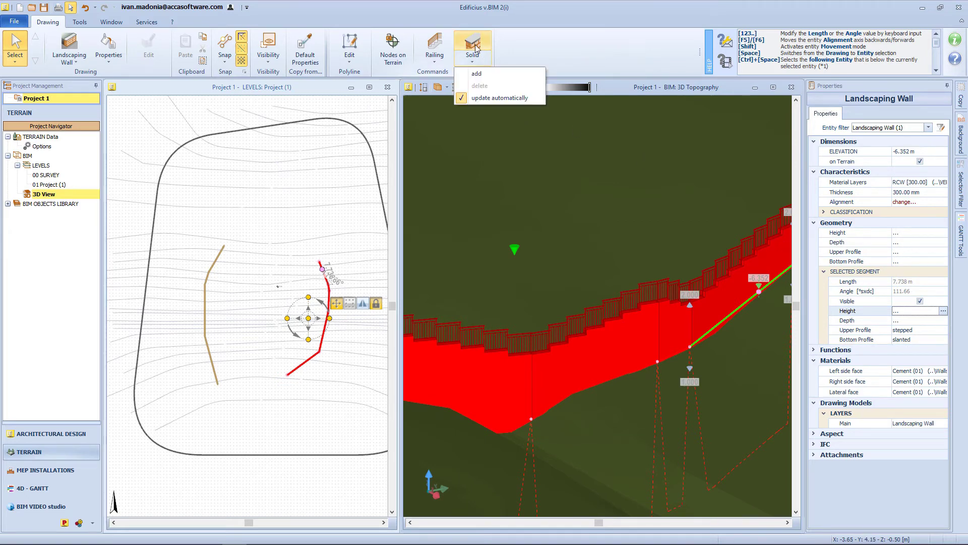
left_click(475, 76)
left_click(575, 106)
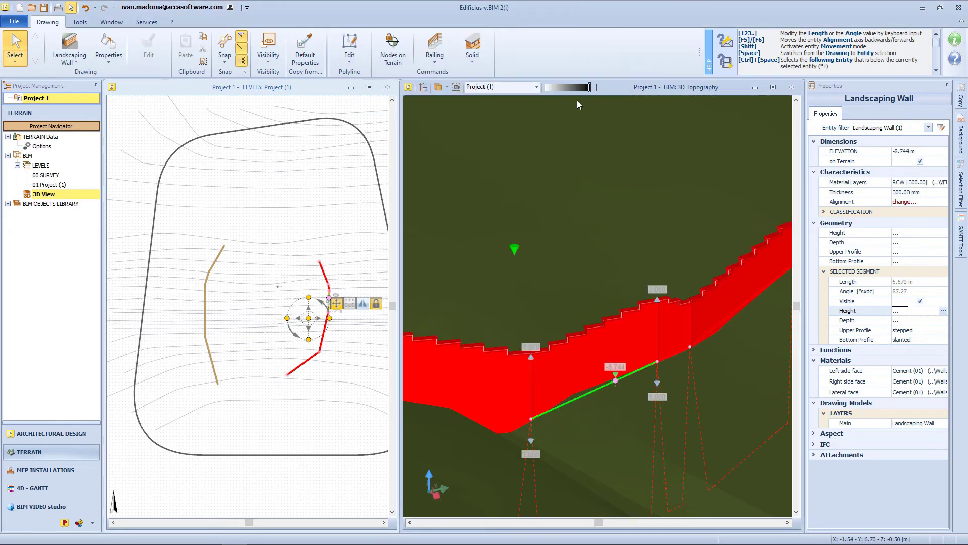
scroll(588, 284, "up", 3)
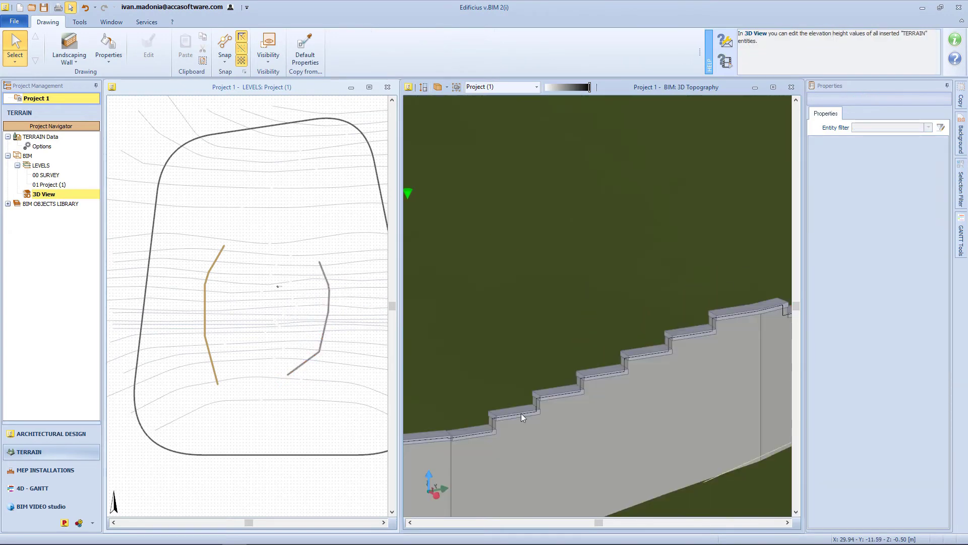
middle_click_drag(523, 416, 455, 433)
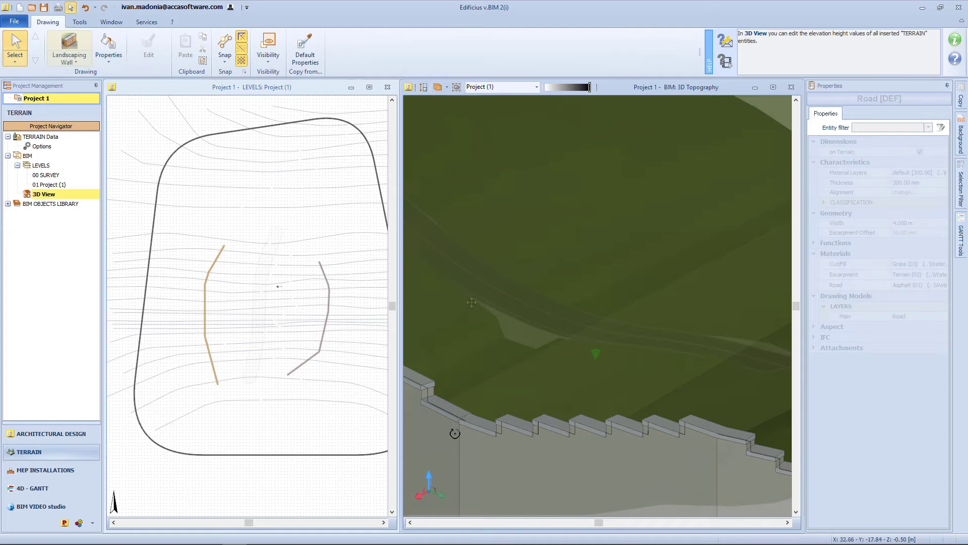
left_click(471, 302)
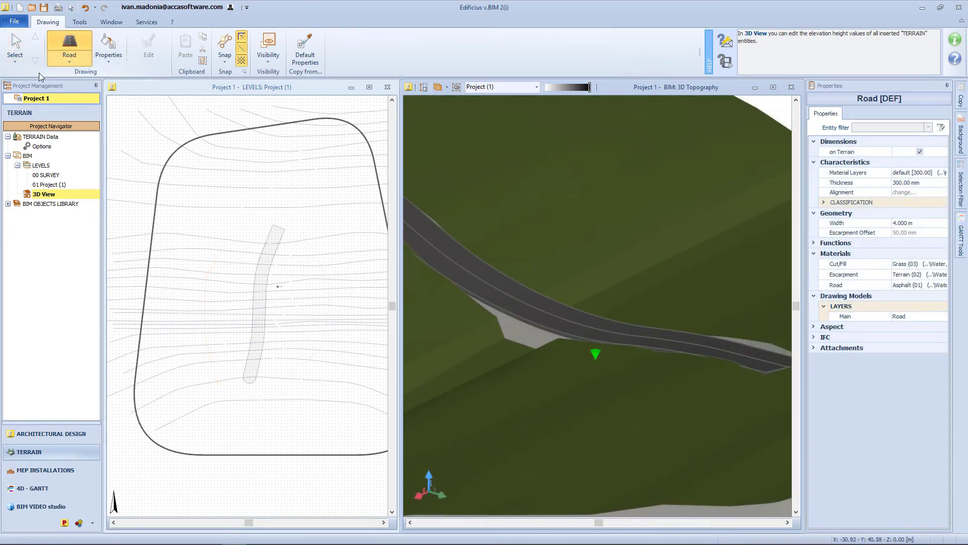
Step: Generate a landscaping wall automatically along the uphill border of the road
left_click(61, 64)
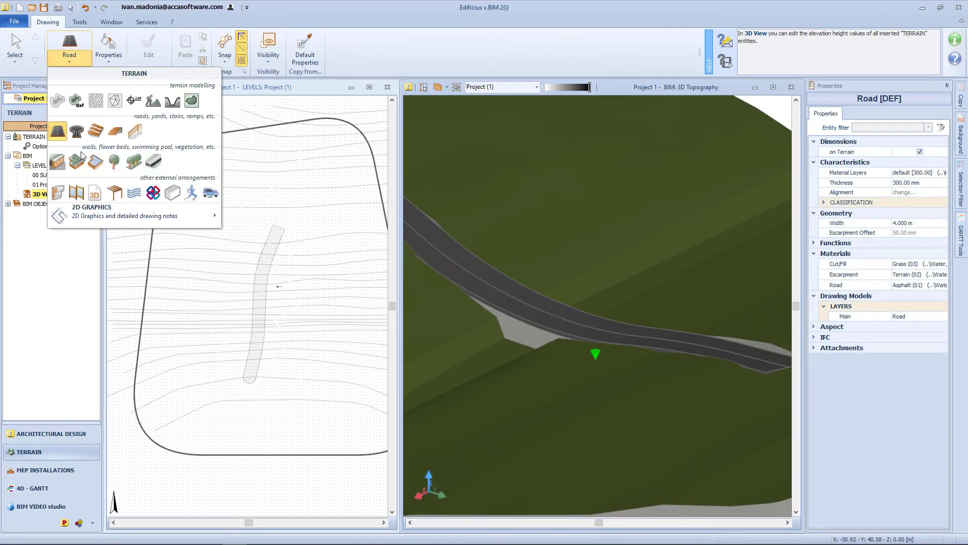
left_click(57, 162)
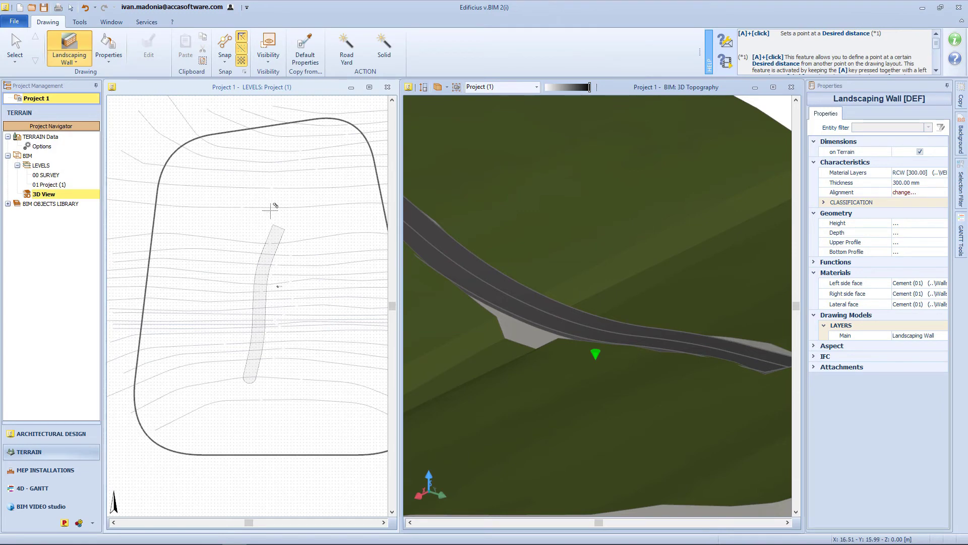
left_click(360, 51)
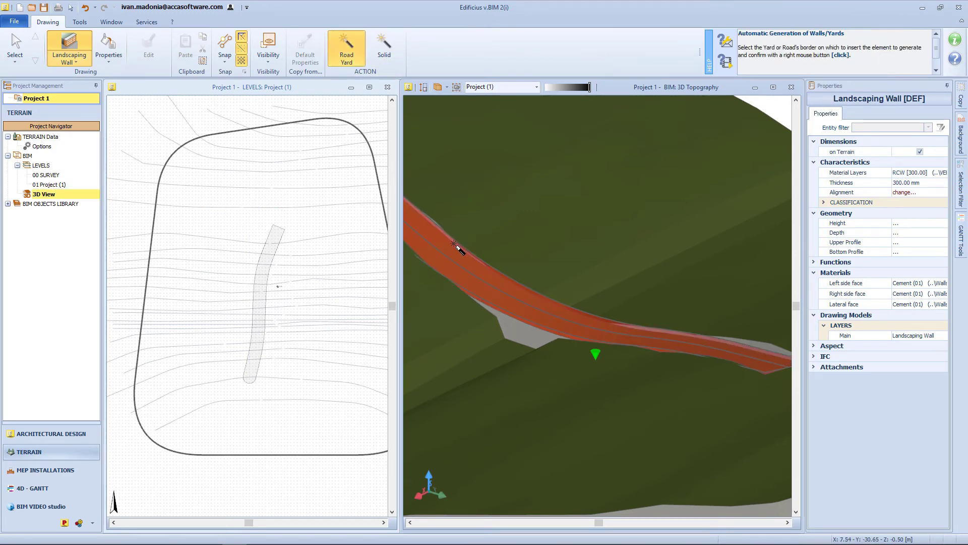
left_click(462, 248)
right_click(454, 242)
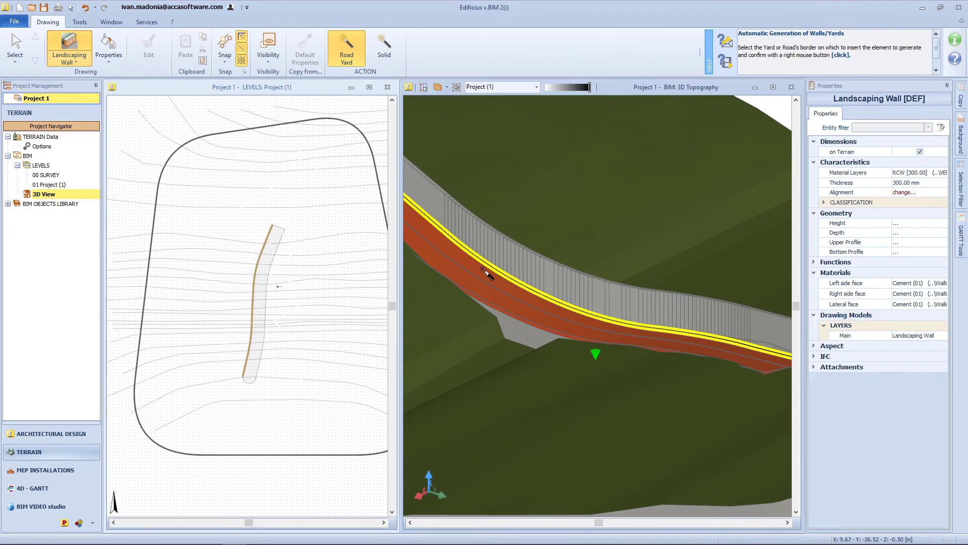
middle_click_drag(583, 277, 610, 280)
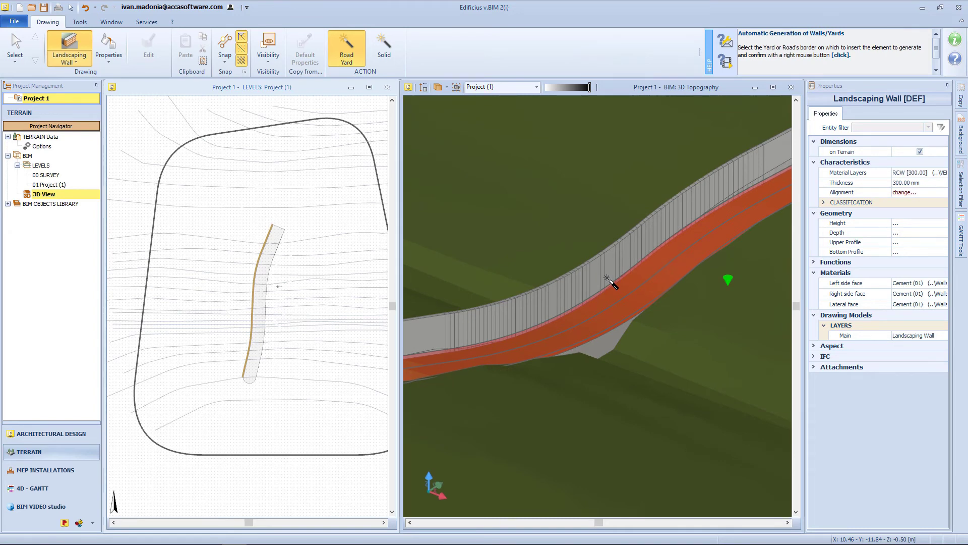
key("Escape")
Step: Draw a multi-segment landscaping wall across the terrain from the western to the eastern boundary
left_click(69, 42)
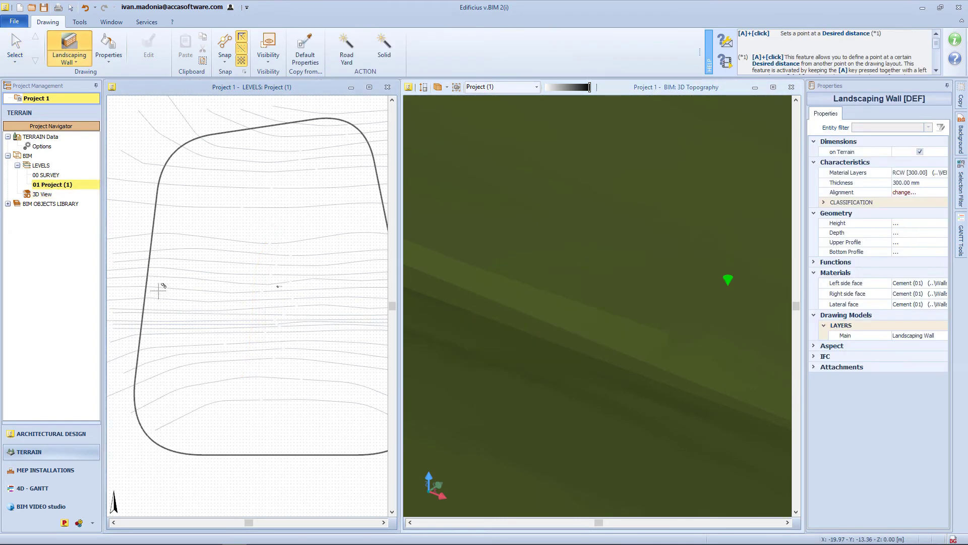
left_click(130, 329)
left_click(293, 331)
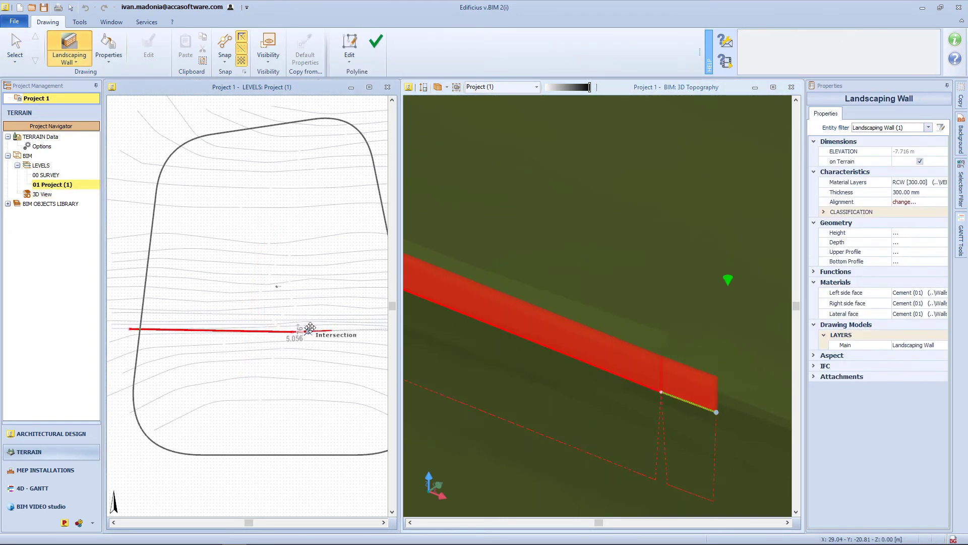
left_click(310, 328)
left_click(376, 42)
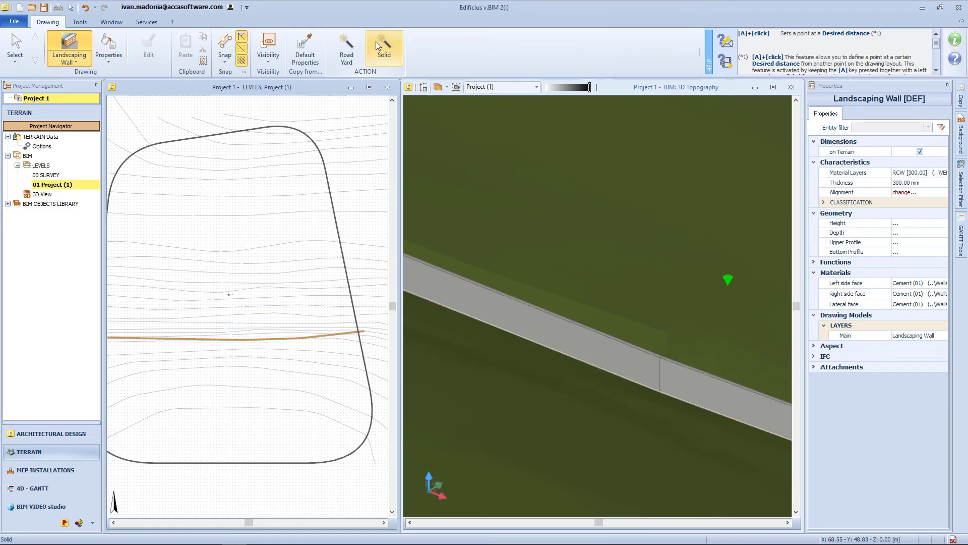
Step: Generate earthworks connected to the landscaping wall's face, with an offset of -0.5 m
left_click(96, 61)
left_click(70, 60)
left_click(174, 125)
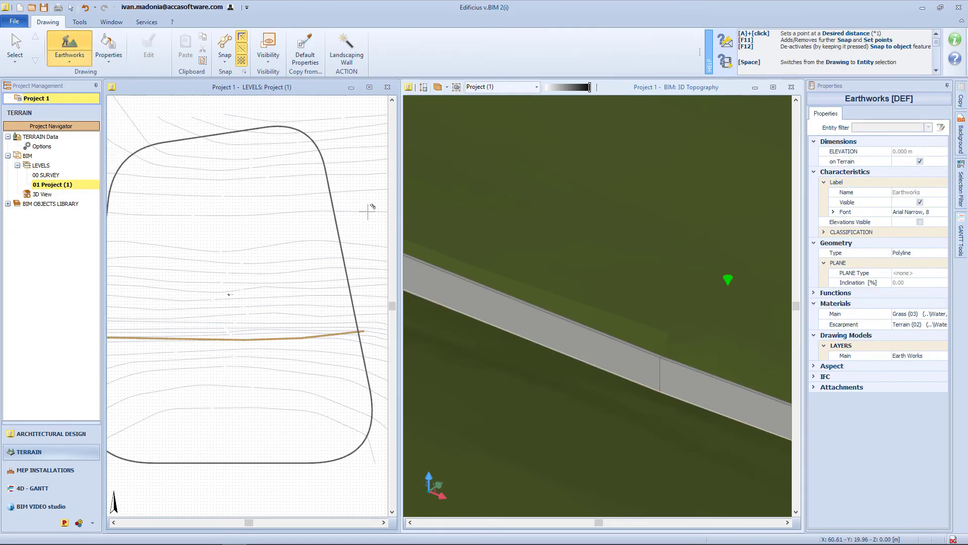
middle_click_drag(460, 298, 442, 286)
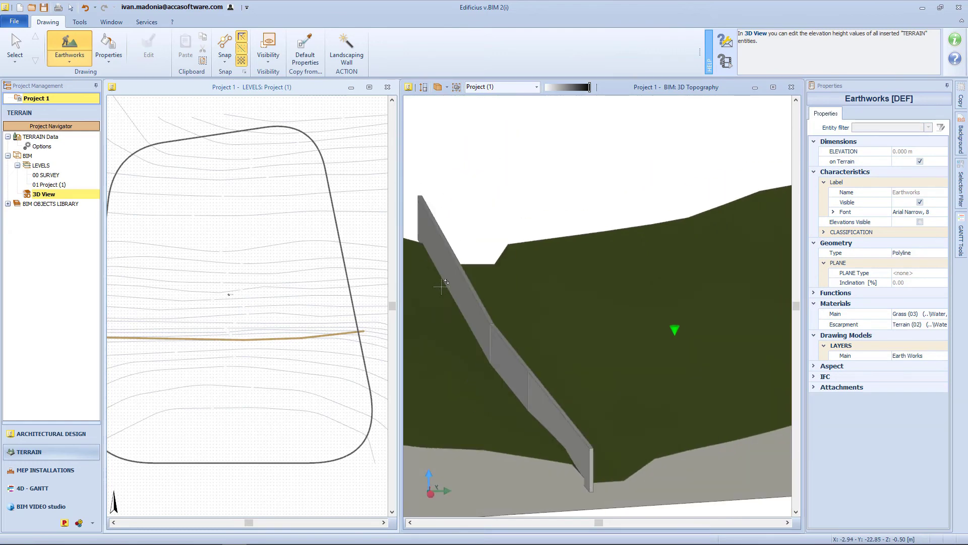
left_click(346, 48)
left_click(457, 277)
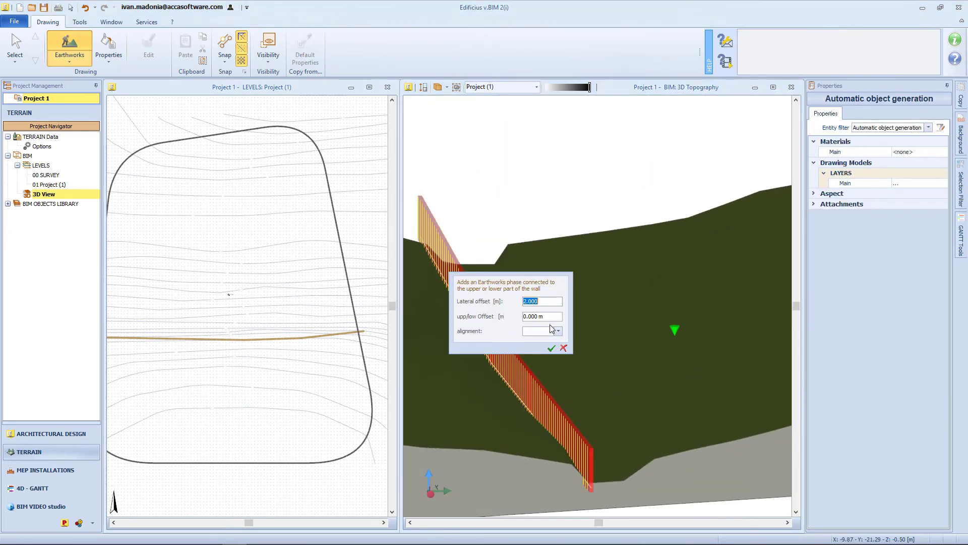
type("-0.5")
key("Return")
scroll(518, 424, "up", 4)
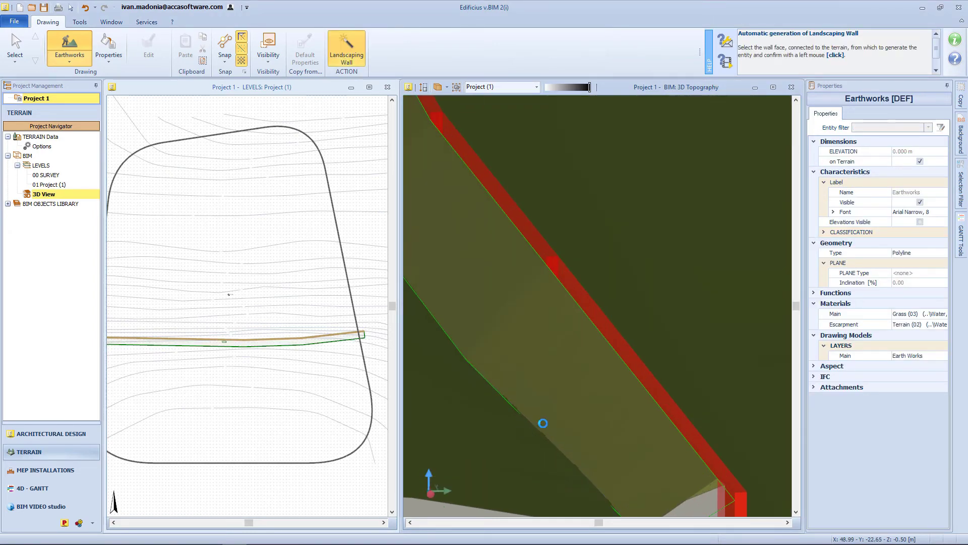
mouse_move(543, 423)
middle_mouse_down()
mouse_move(531, 415)
mouse_move(545, 425)
middle_mouse_up()
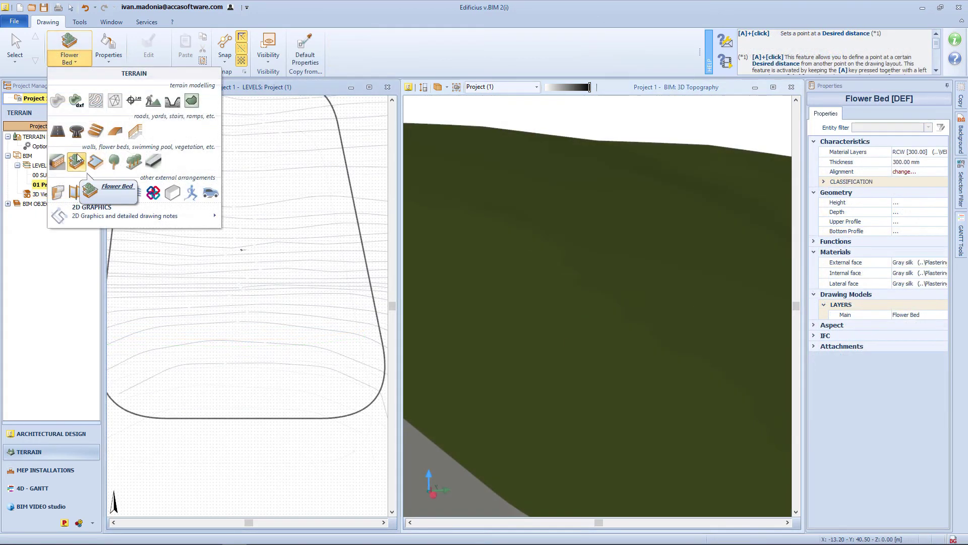
Step: Draw a rectangular flower bed about 16.7 m by 9.7 m near the terrain's southern boundary
left_click(79, 159)
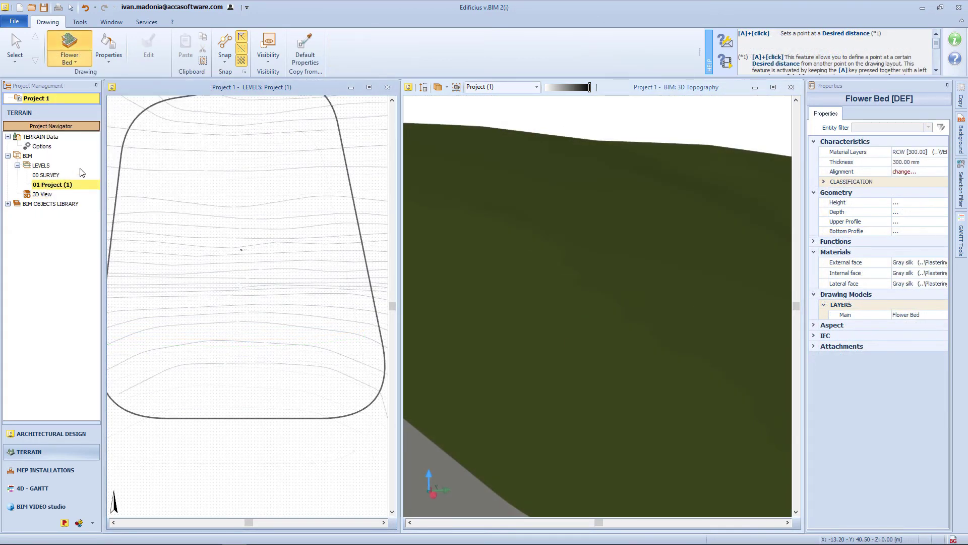
left_click(200, 405)
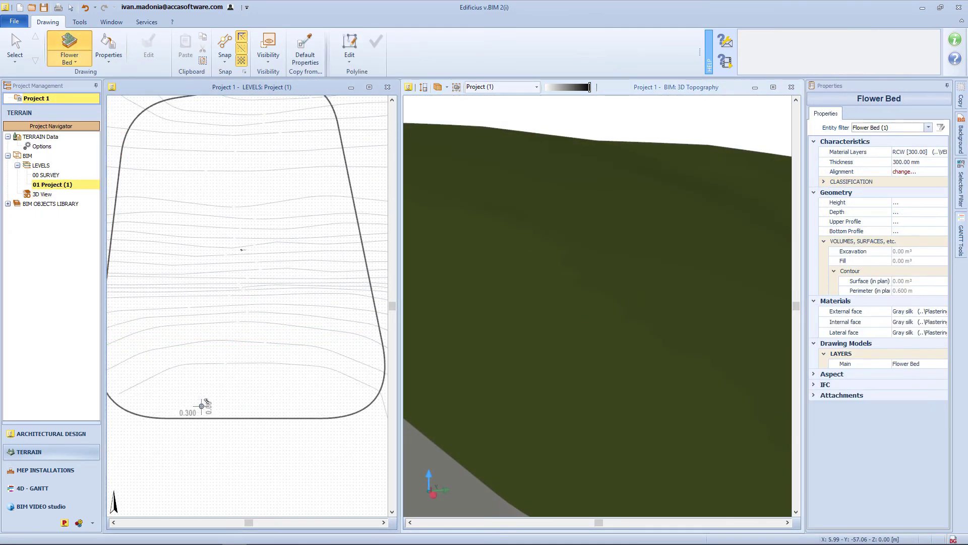
left_click(254, 374)
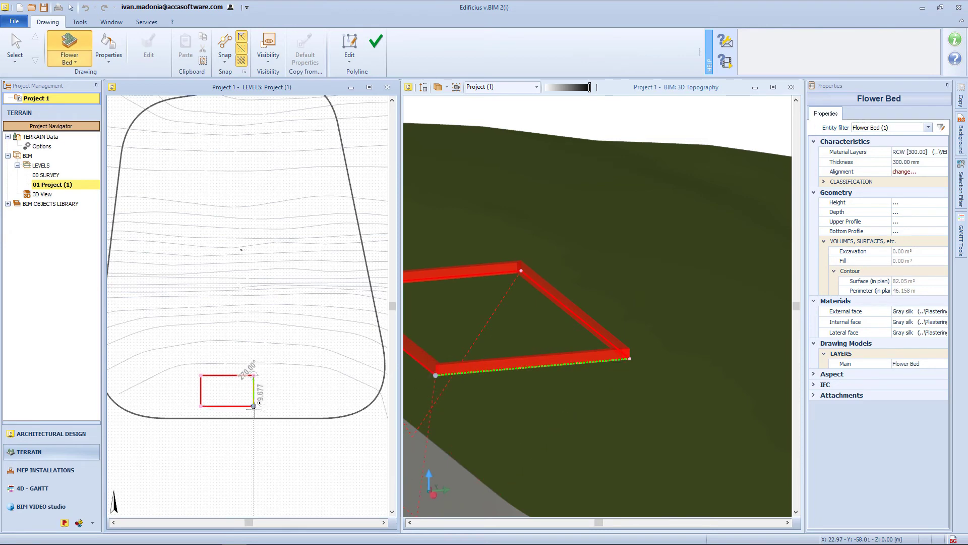
left_click(254, 404)
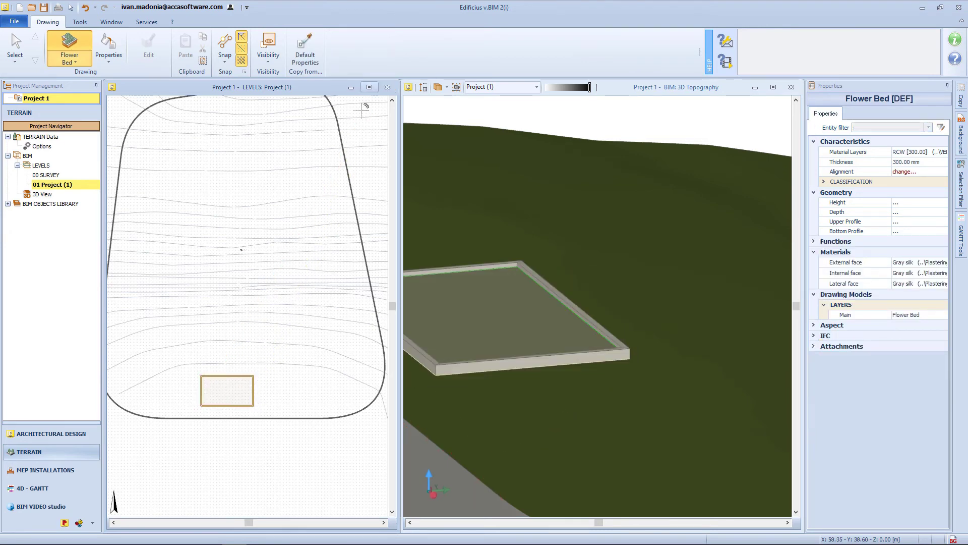
Step: Insert nodes along the flower bed's northern edge and convert the short segment between them to an arc
key("Escape")
left_click(240, 381)
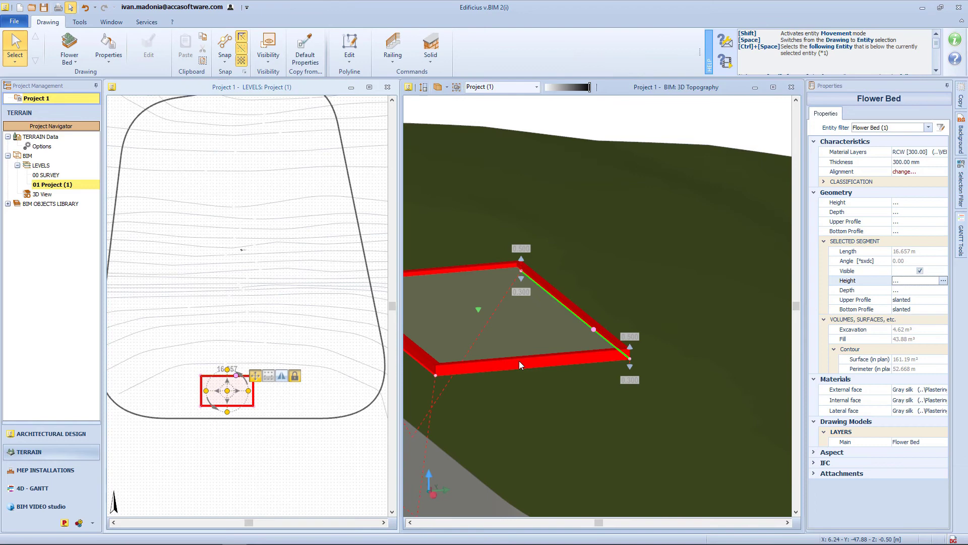
left_click_drag(518, 361, 615, 376)
left_click(355, 61)
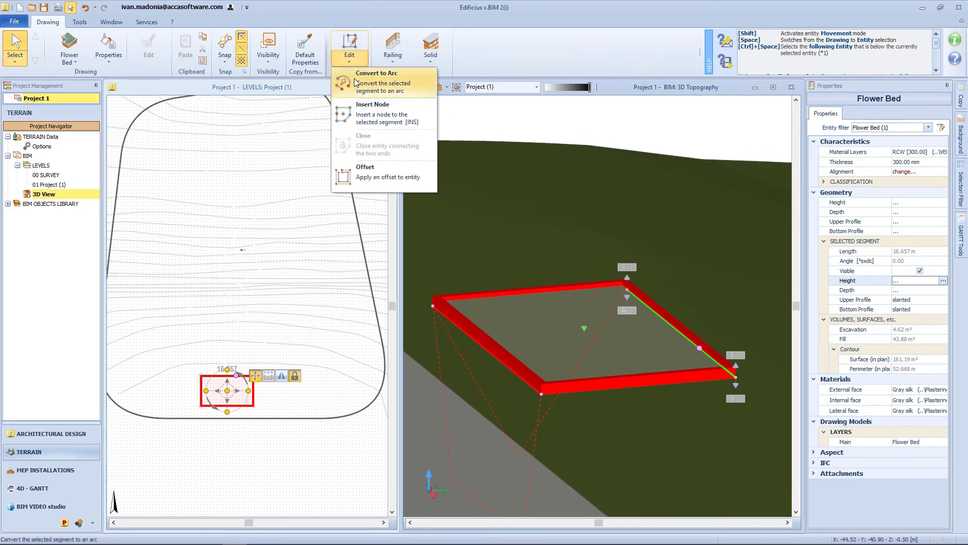
left_click(370, 94)
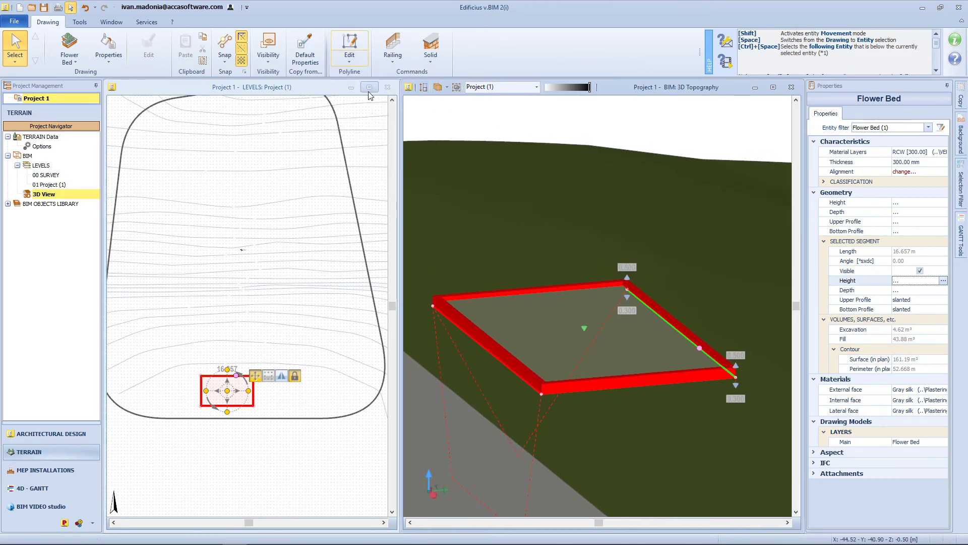
left_click(227, 376)
left_click(240, 375)
left_click(234, 375)
left_click(350, 61)
left_click(369, 82)
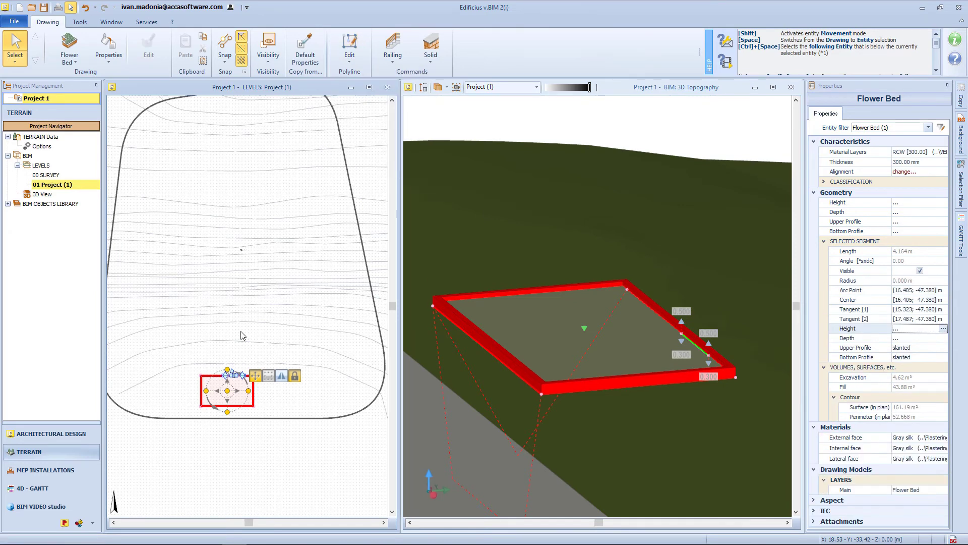
Step: Bulge the flower bed's arc segment outward to a radius of about 2.1 m
scroll(234, 363, "up", 4)
left_click_drag(234, 409, 239, 388)
middle_click_drag(240, 389, 263, 298)
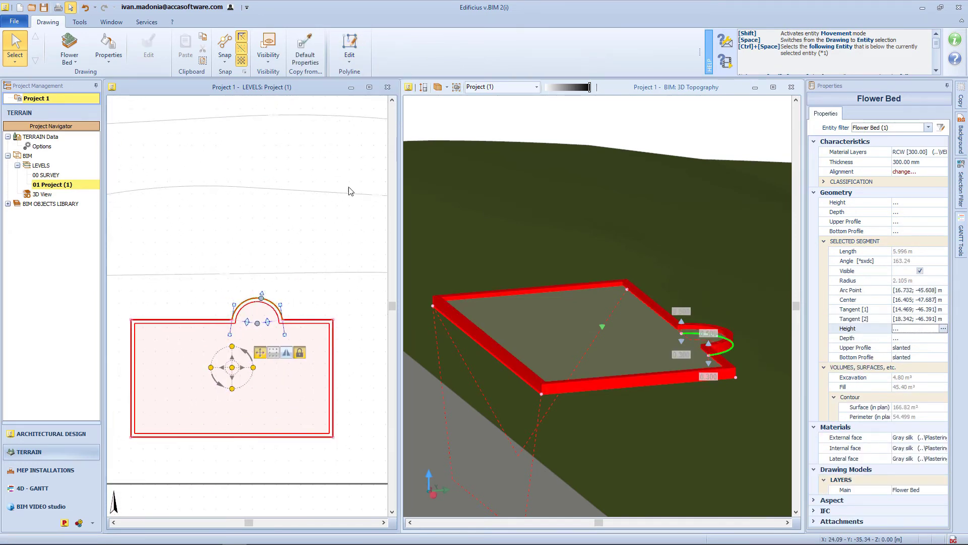
Step: Apply a 0.5 m offset to the flower bed's outline
left_click(348, 62)
left_click(366, 146)
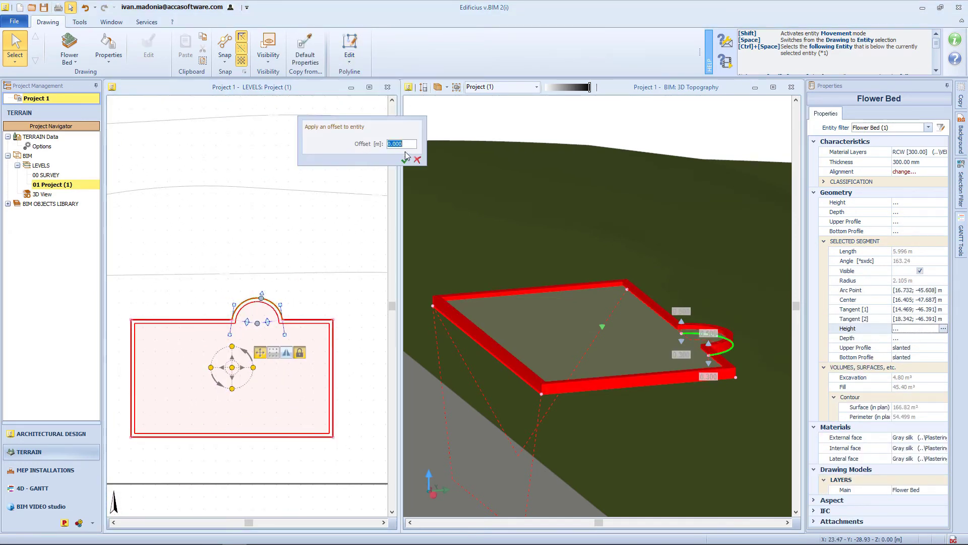
type("0.5")
key("Return")
Step: Lower the earthworks surface inside the flower bed to an elevation of about -4.2 m
left_click(531, 308)
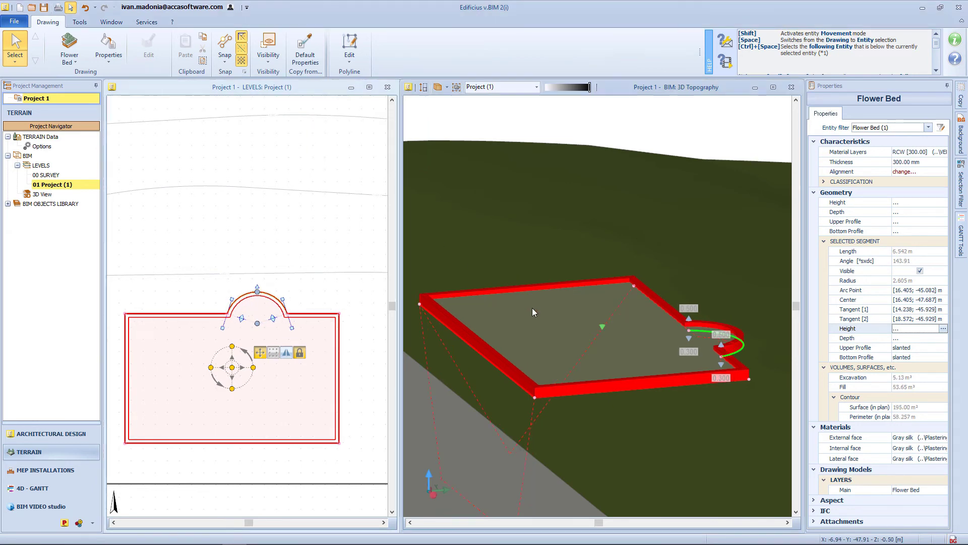
left_click(678, 321)
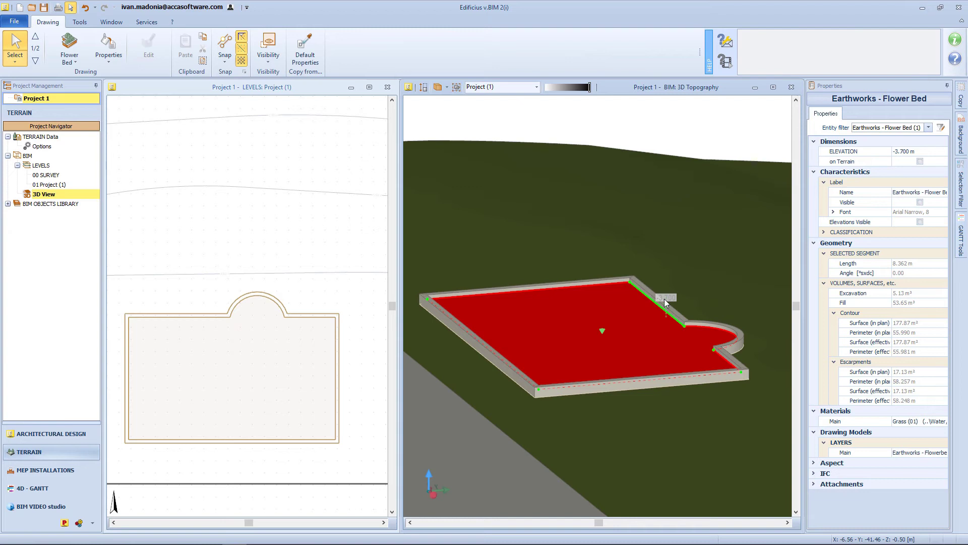
left_click(610, 330)
left_click_drag(602, 330, 602, 341)
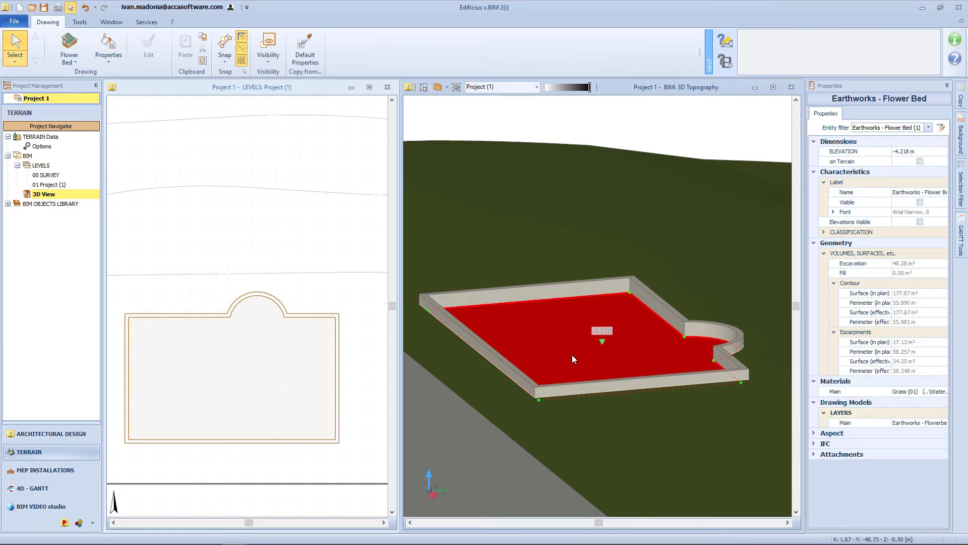
Step: Add a solid wall cap with a 0.350 m base and 0.100 m height to the flower bed's walls
left_click(520, 290)
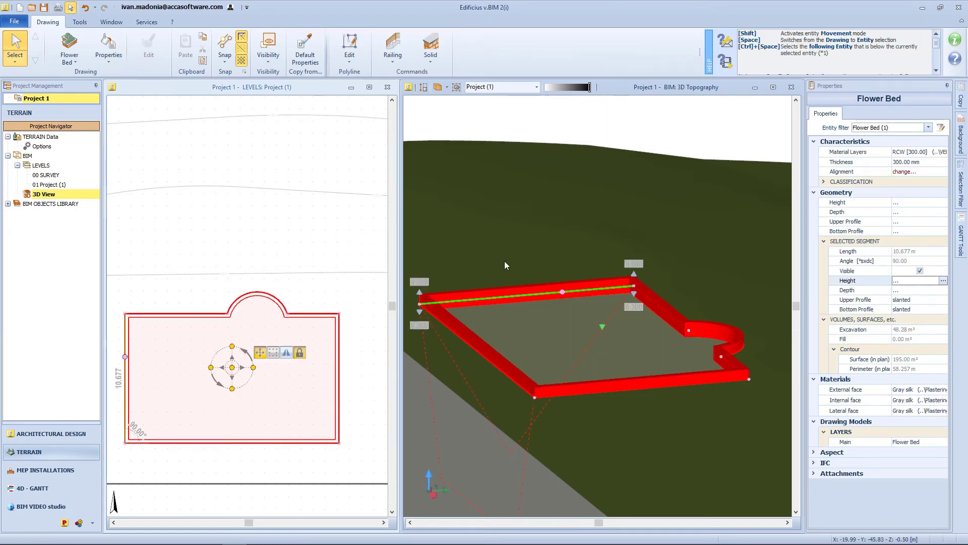
left_click(391, 62)
left_click(441, 77)
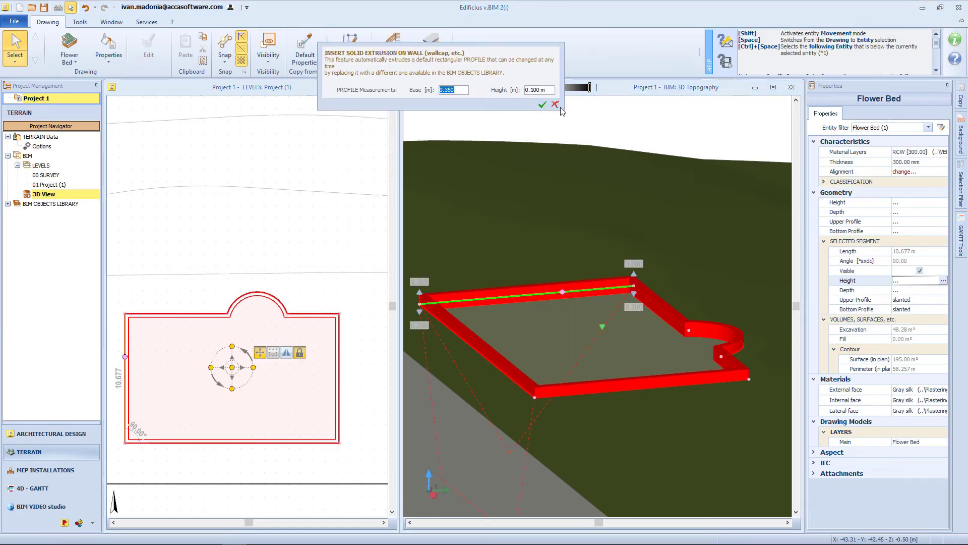
left_click(542, 104)
scroll(535, 385, "up", 5)
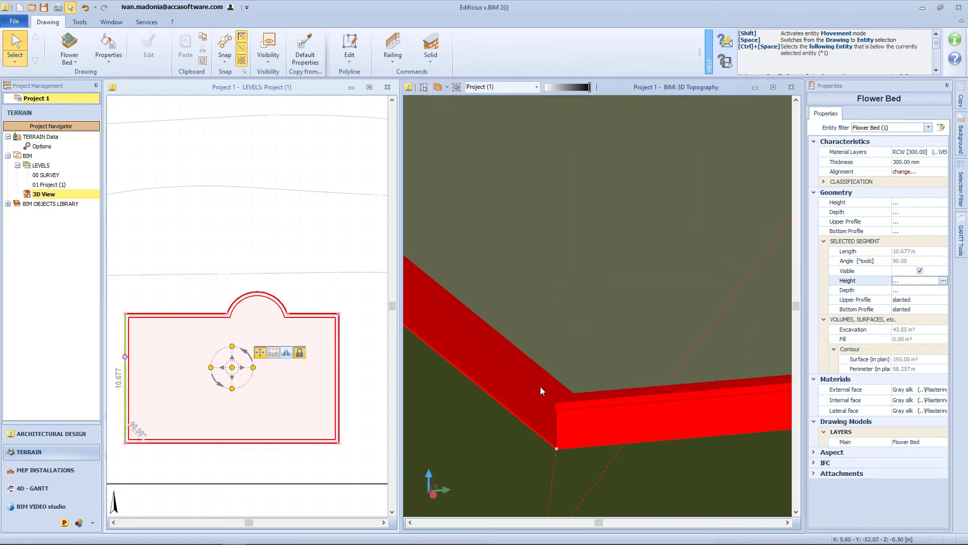
key("Escape")
scroll(550, 401, "down", 5)
Step: Draw a four-sided swimming pool on the Project (1) level near the southern boundary
left_click(52, 185)
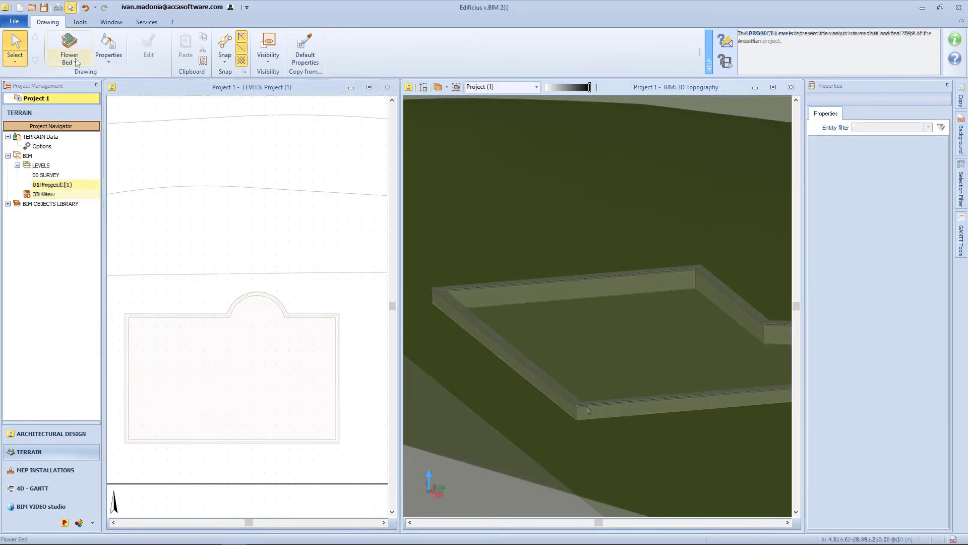
left_click(77, 62)
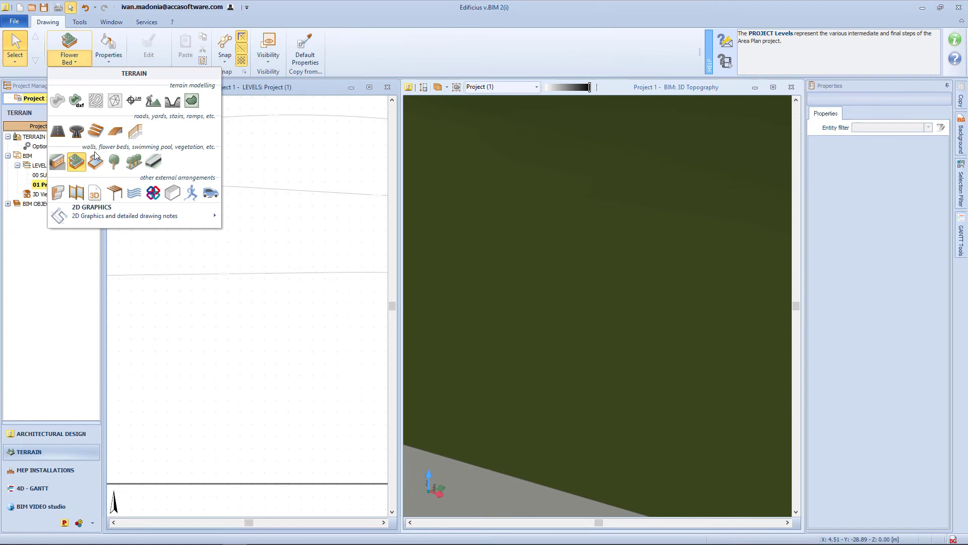
left_click(103, 190)
left_click(180, 296)
left_click(286, 296)
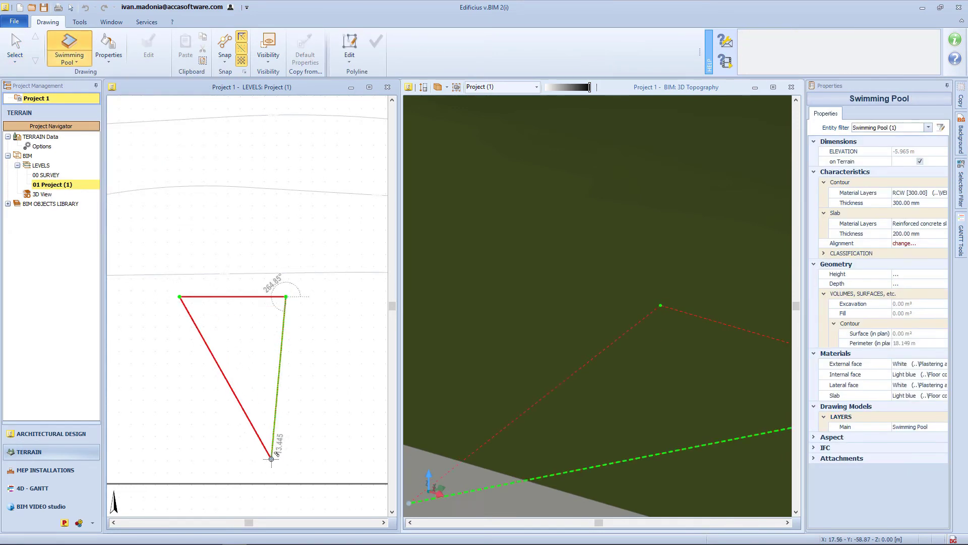
left_click(286, 432)
left_click(182, 432)
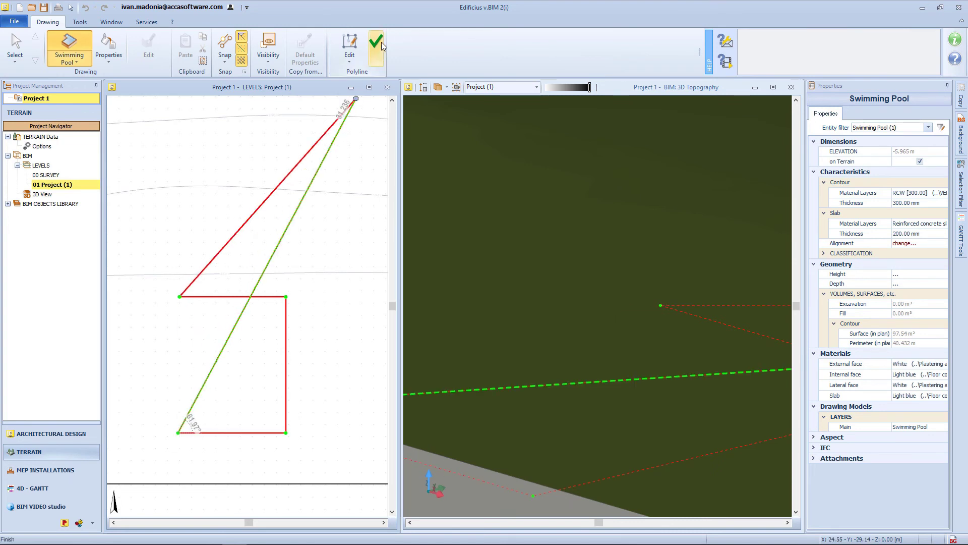
left_click(376, 41)
Step: Lower the swimming pool's water surface to about 0.86 m below the rim
left_click(516, 280)
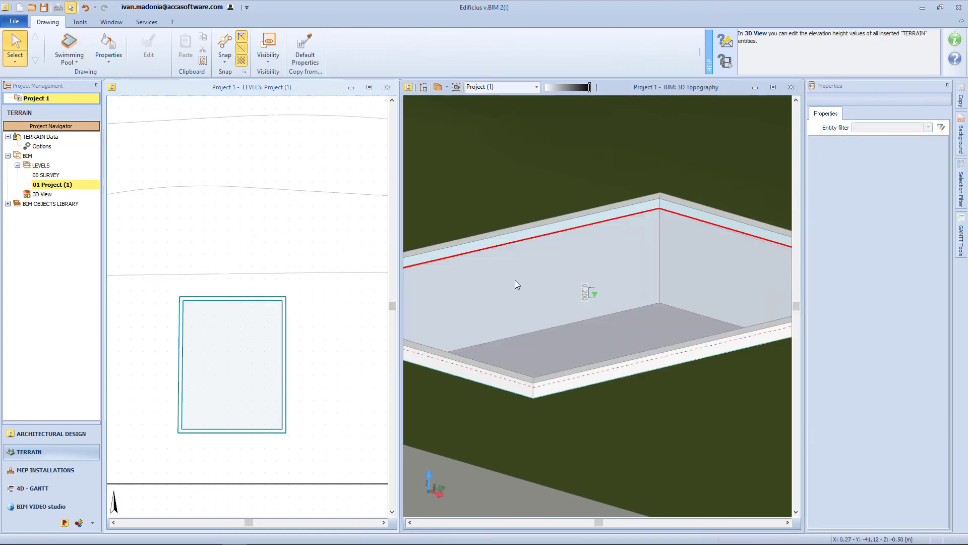
left_click_drag(598, 296, 650, 329)
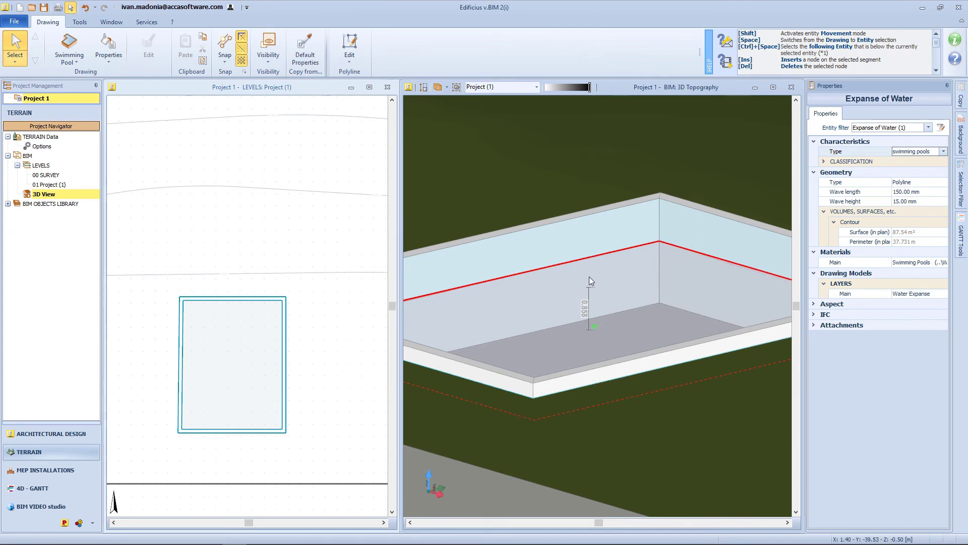
left_click(632, 314)
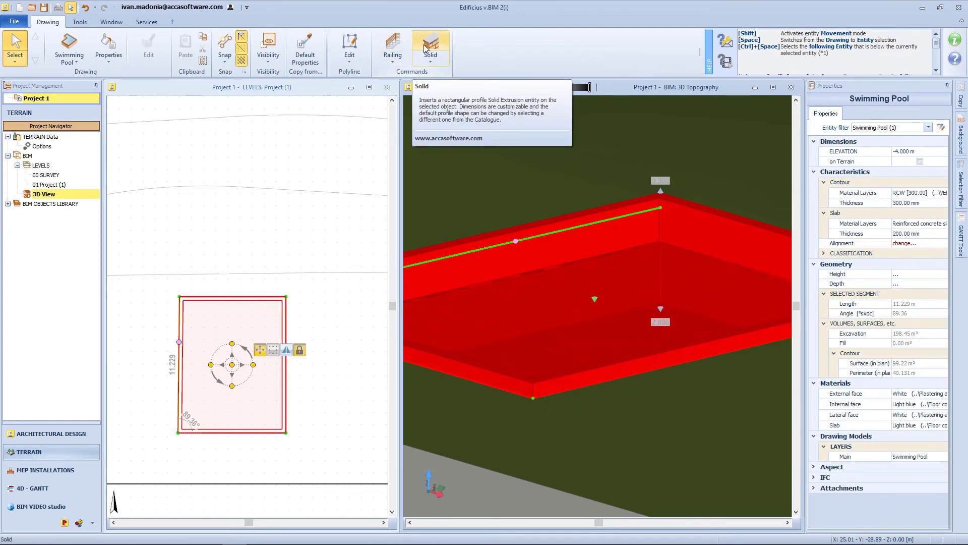
left_click(280, 231)
left_click(349, 51)
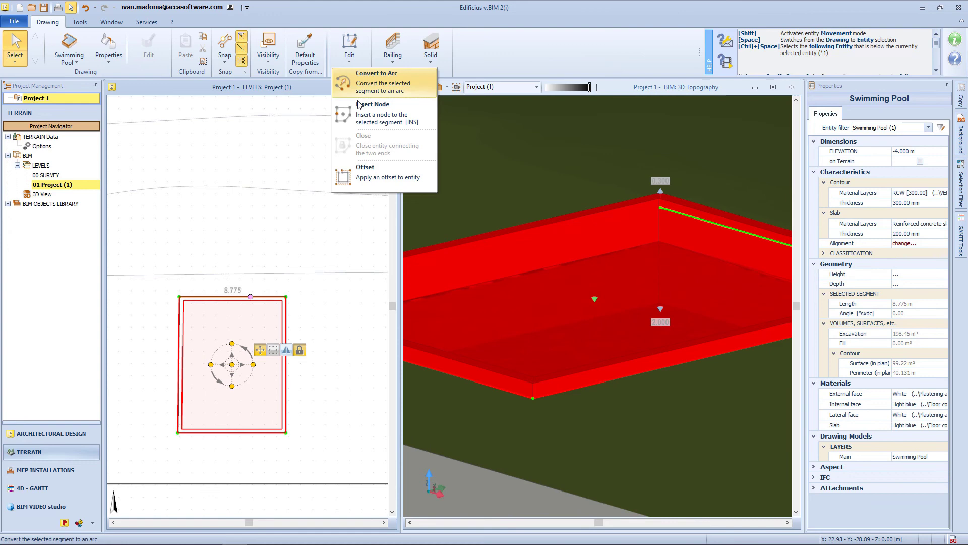
key("Escape")
key("Escape")
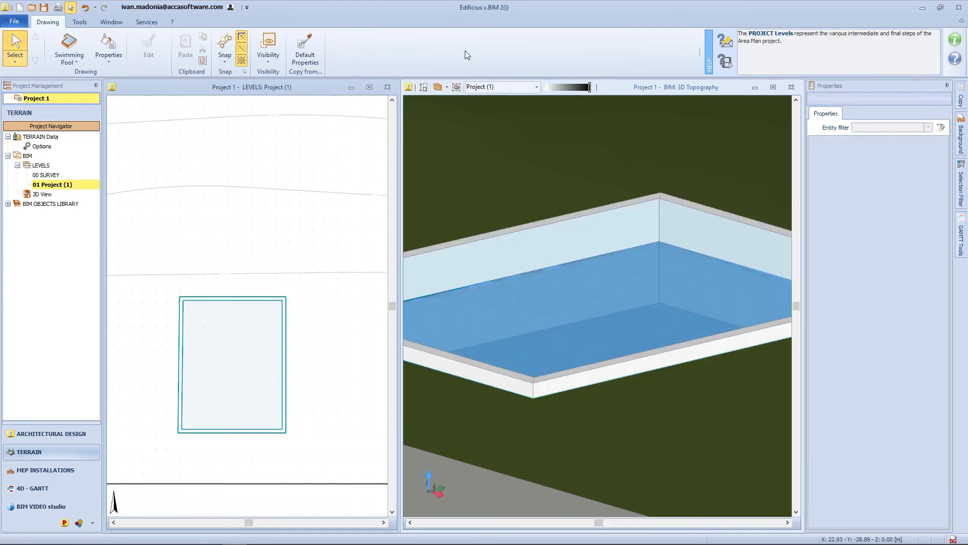
Step: Place a Birch tree from the objects library on the terrain just west of the swimming pool
scroll(468, 144, "down", 4)
middle_click_drag(471, 161, 730, 356)
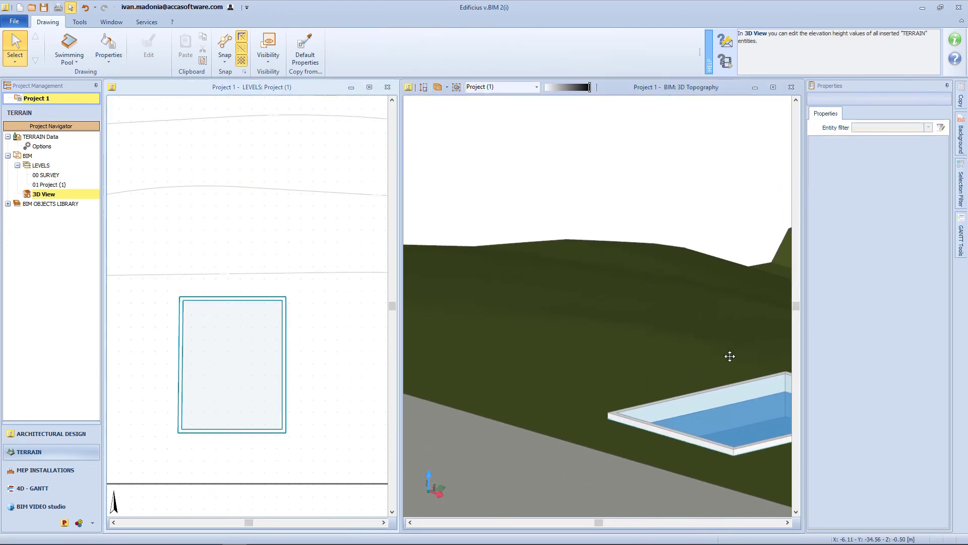
left_click(69, 53)
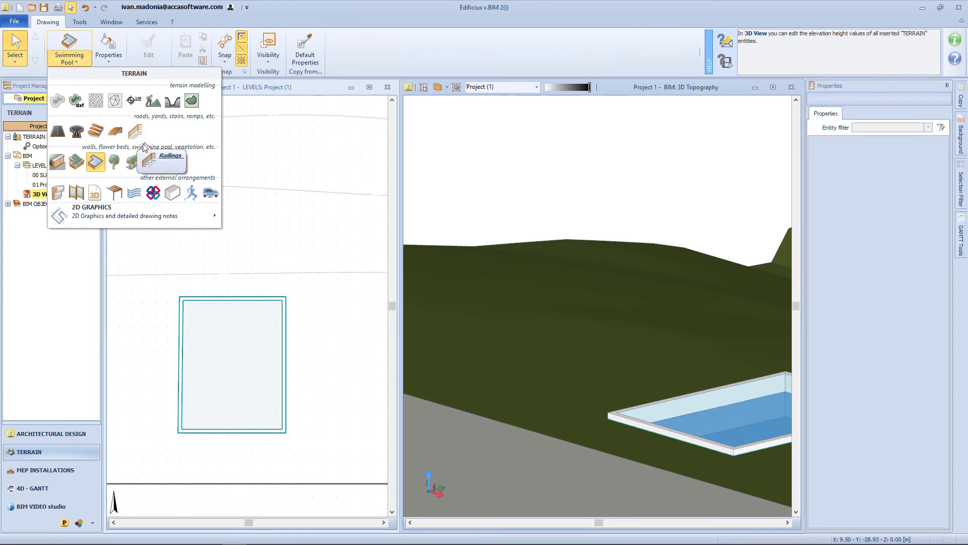
left_click(115, 161)
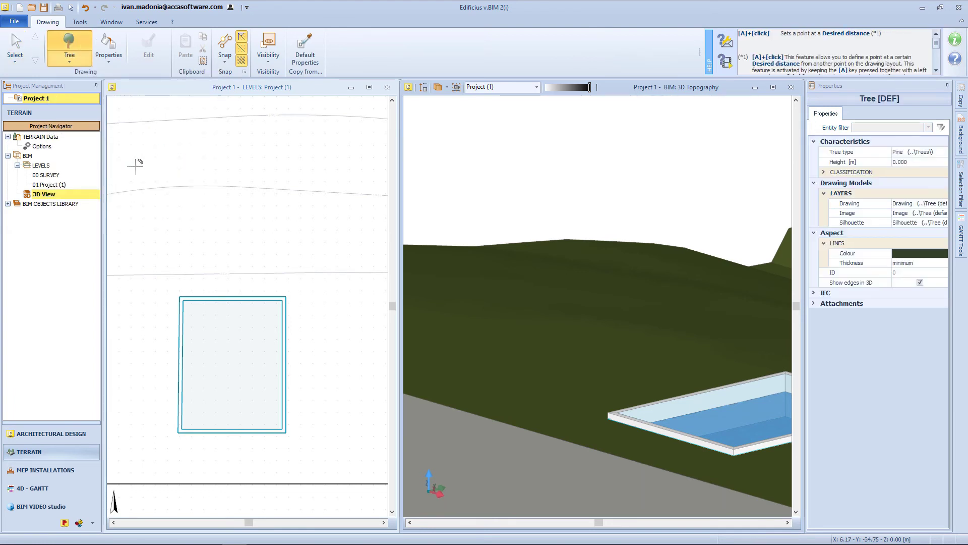
left_click(924, 153)
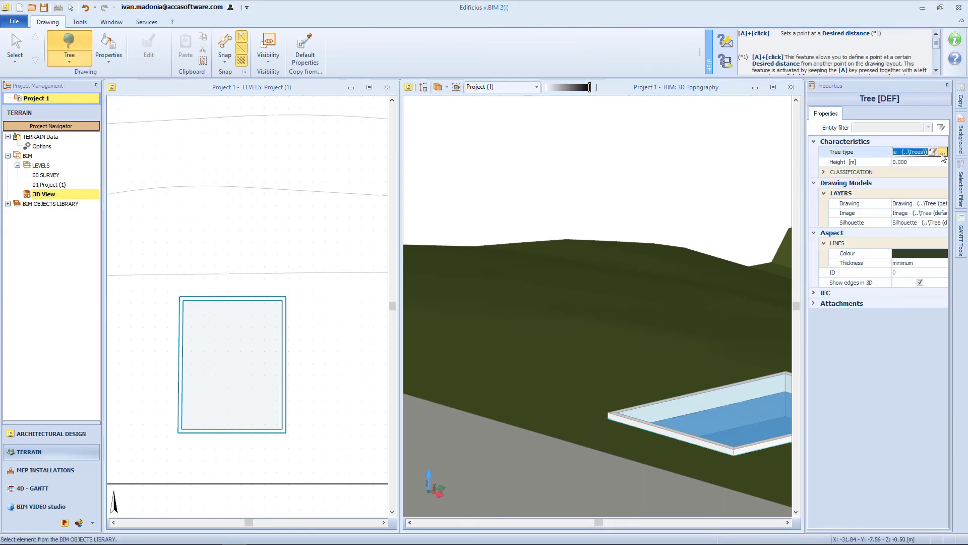
left_click(942, 153)
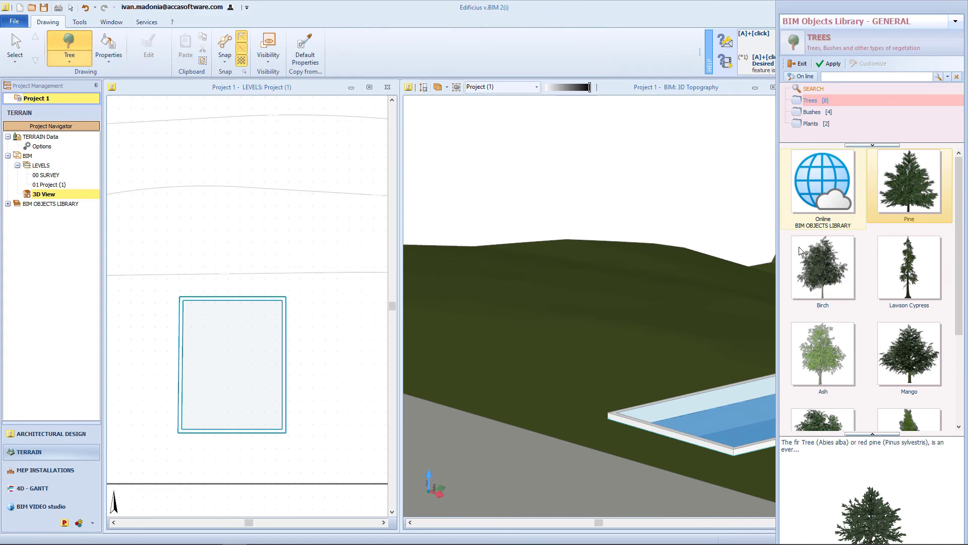
double_click(844, 279)
left_click(564, 380)
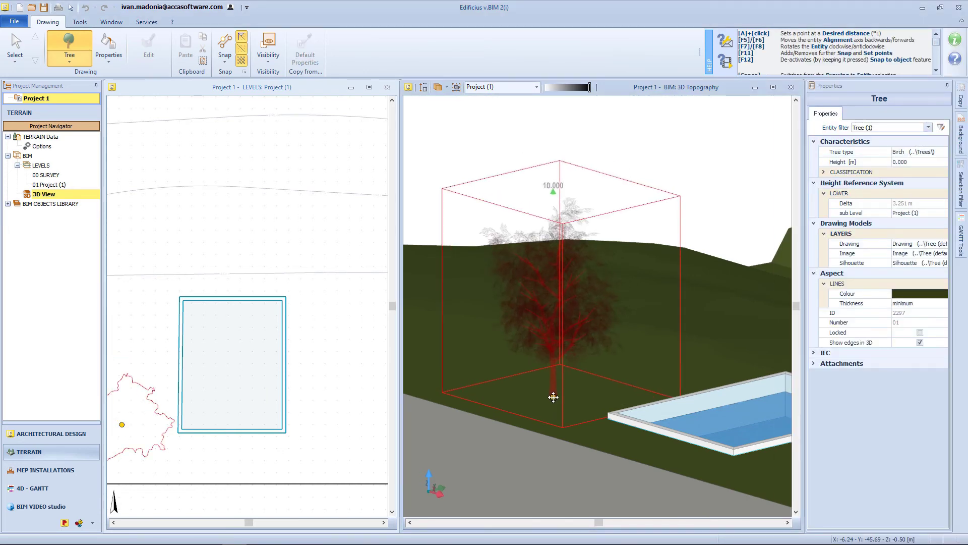
Step: Adjust the birch tree's height, first to about 8.4 m and finally to exactly 11 m
key("space")
left_click(559, 278)
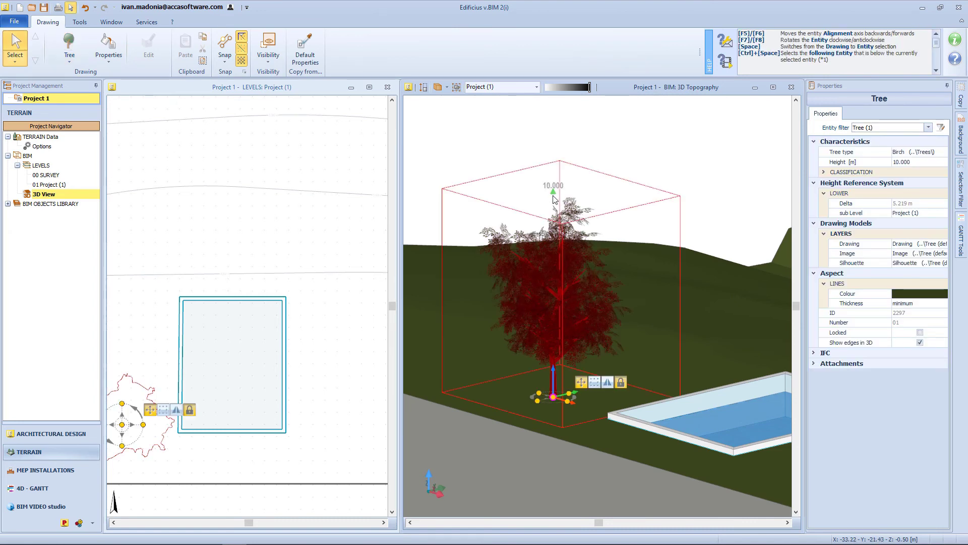
left_click_drag(551, 194, 550, 225)
left_click(549, 225)
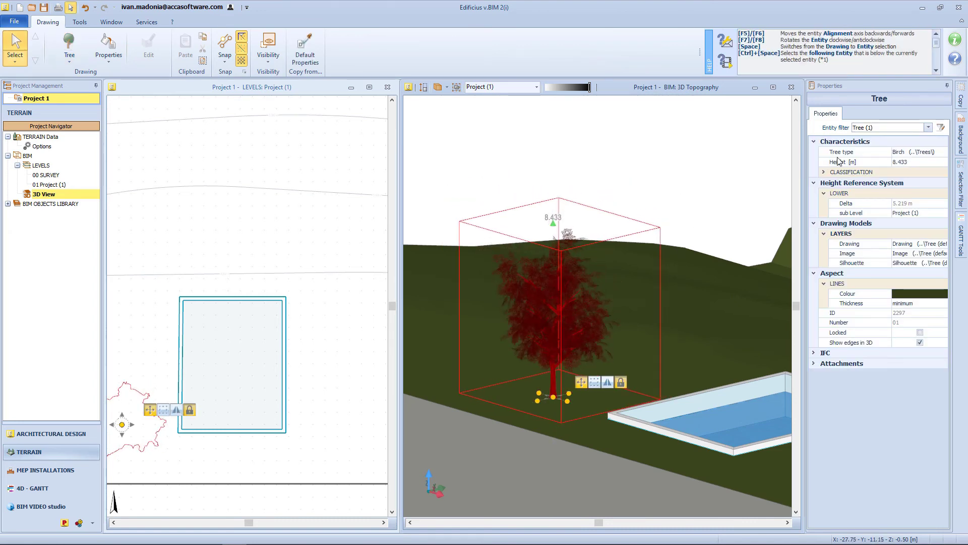
left_click(918, 161)
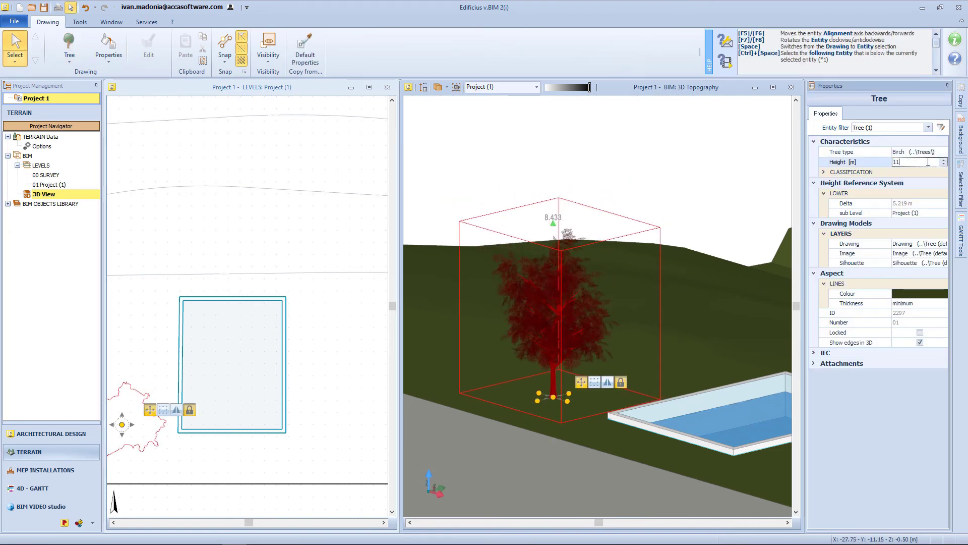
key("Return")
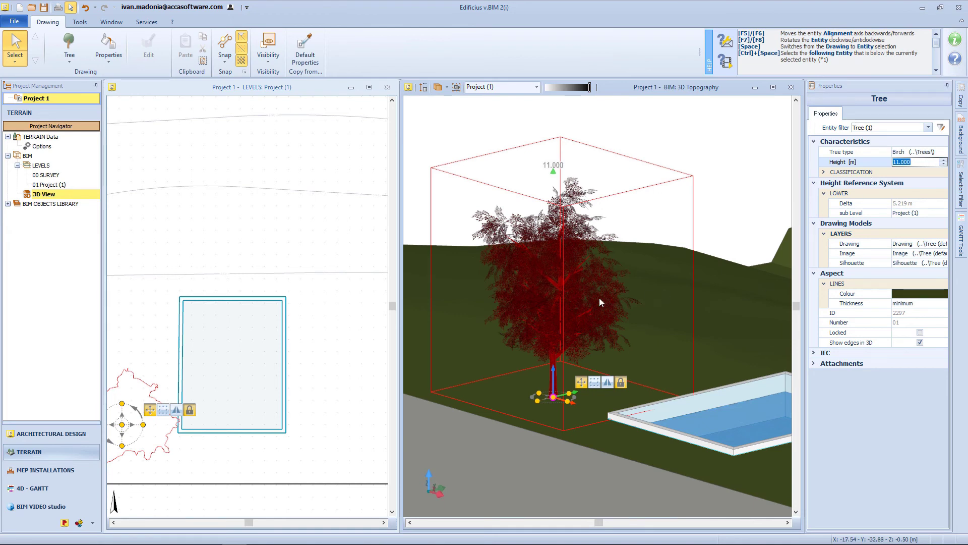
Step: Draw a vegetation row as an eight-point open polyline along the slope north of the swimming pool
middle_click_drag(599, 297, 613, 382)
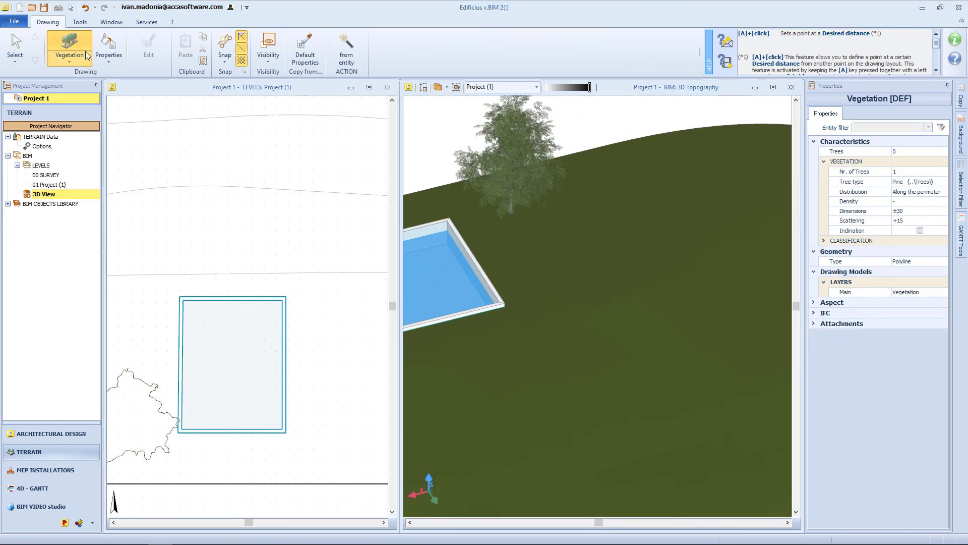
left_click(717, 186)
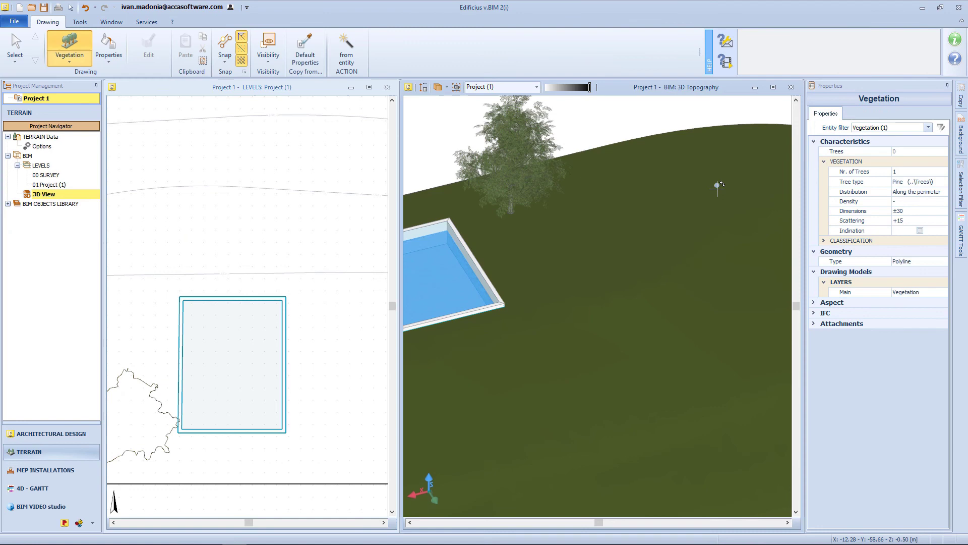
left_click(711, 237)
left_click(675, 261)
left_click(638, 326)
left_click(610, 364)
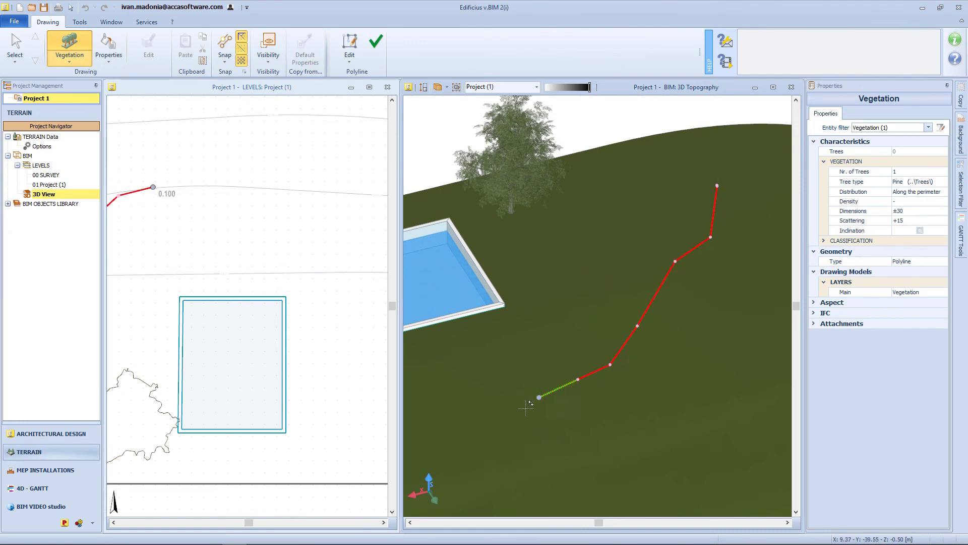
left_click(577, 379)
left_click(519, 415)
left_click(509, 435)
left_click(373, 47)
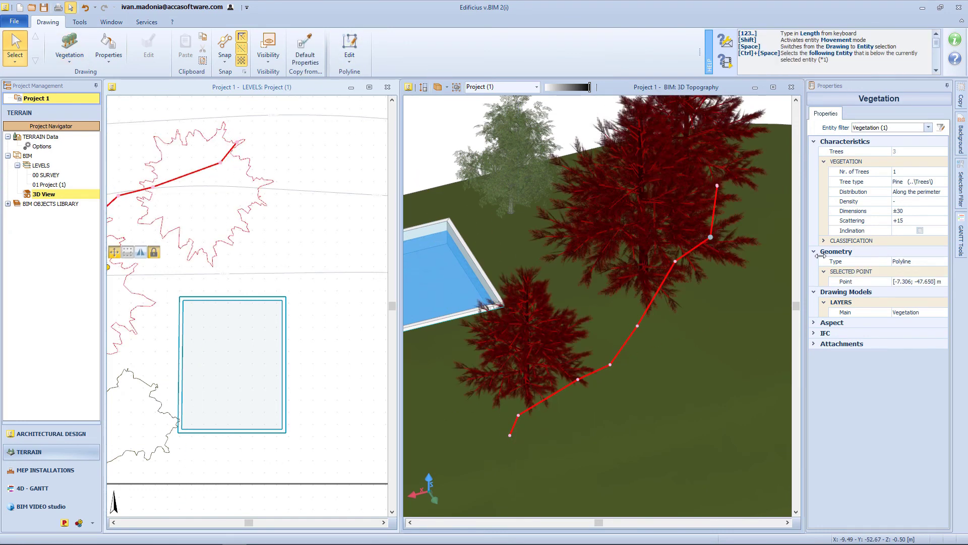
Step: Set the vegetation row to use 3 tree types and choose Bush as the first type
left_click(943, 171)
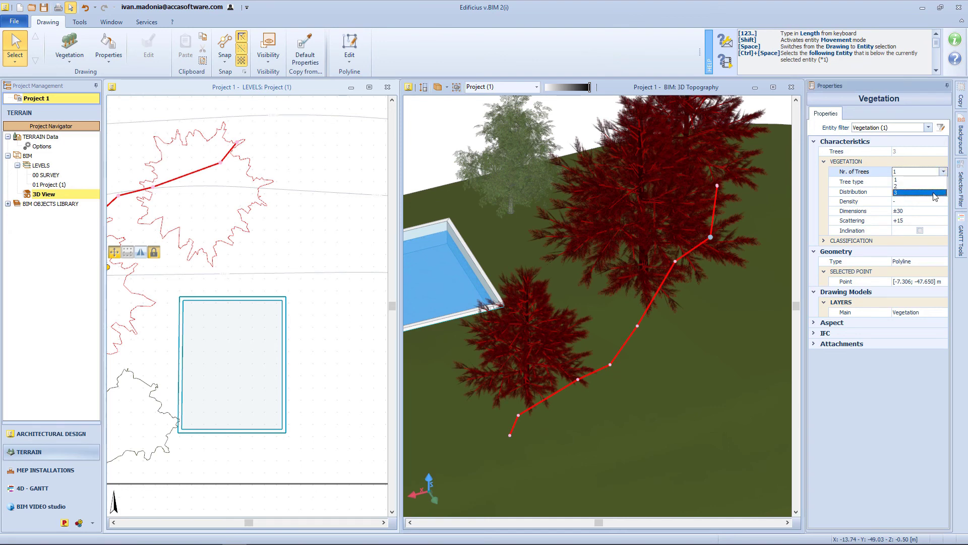
left_click(934, 195)
left_click(941, 182)
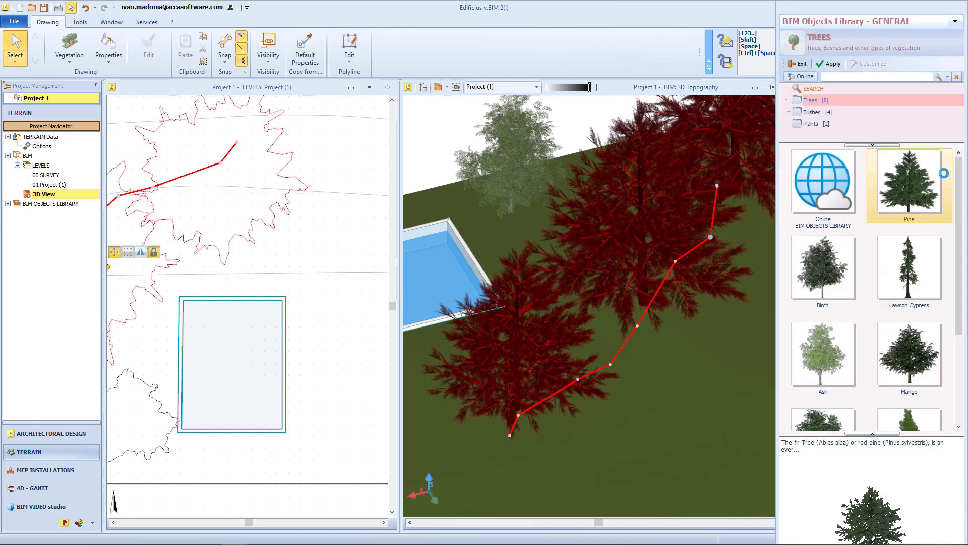
left_click(822, 113)
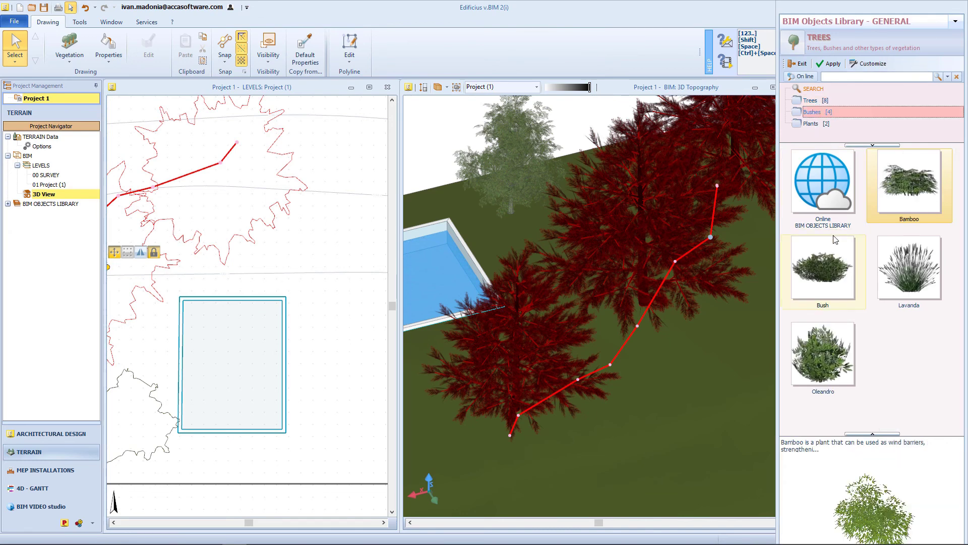
double_click(834, 239)
Step: Assign Lavanda as the vegetation row's second type and Kentia as its third
left_click(942, 193)
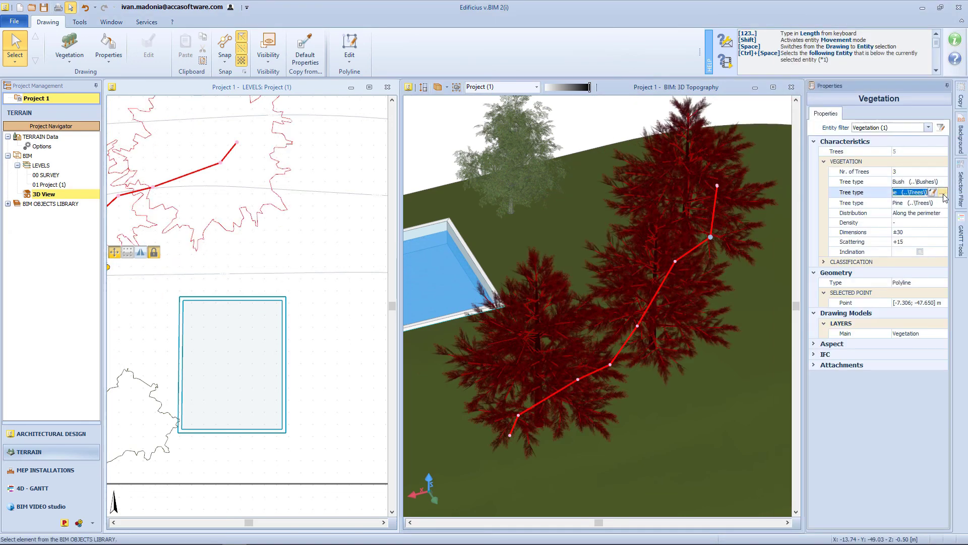
left_click(943, 193)
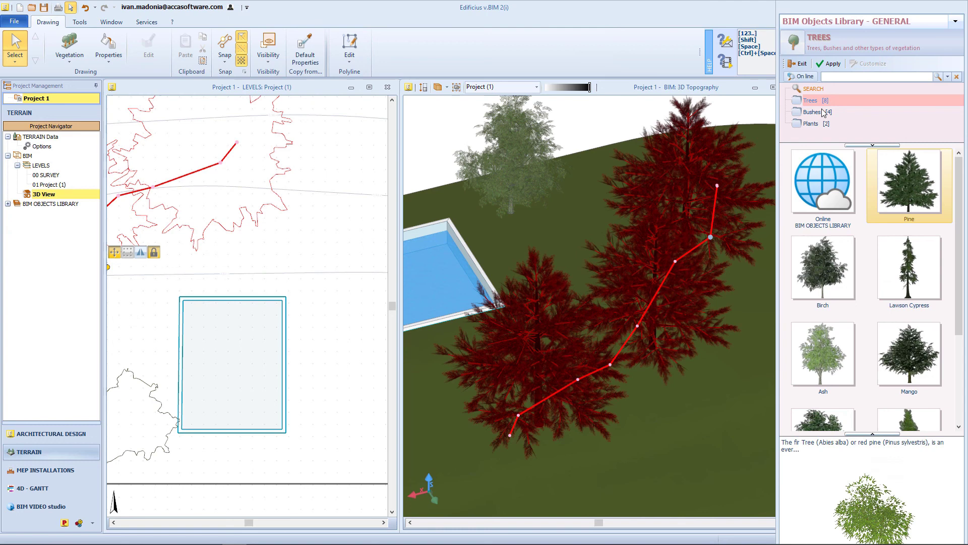
left_click(823, 112)
double_click(919, 258)
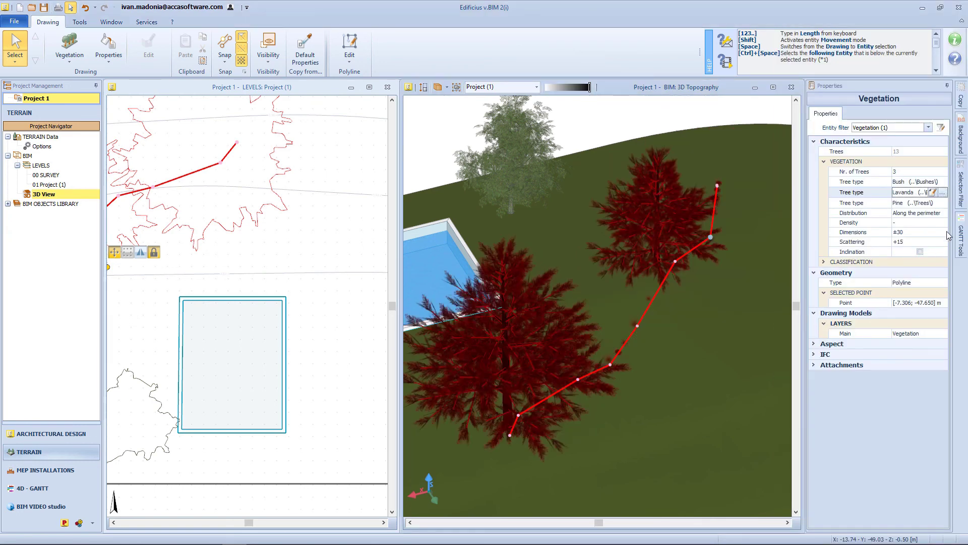
left_click(942, 203)
left_click(942, 203)
left_click(828, 122)
left_click(827, 123)
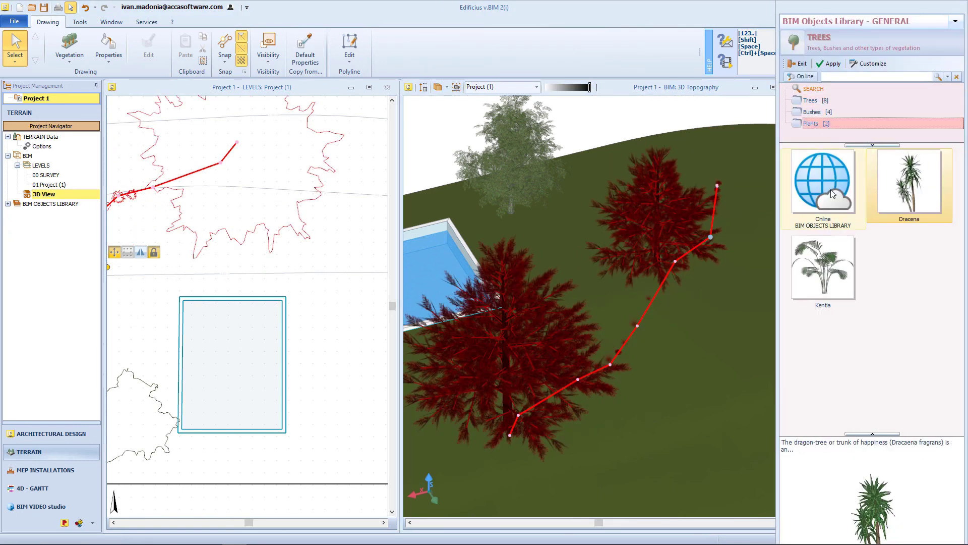
double_click(833, 237)
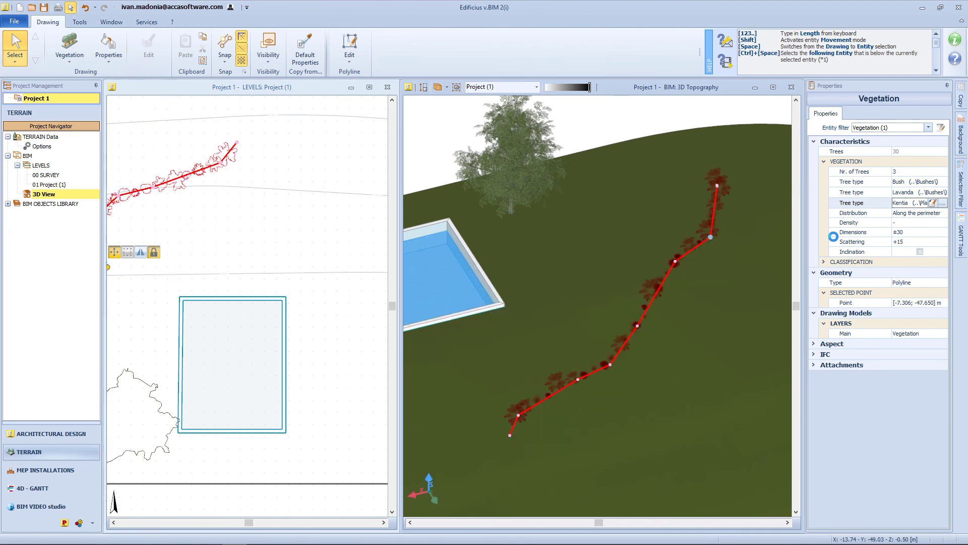
Step: Try a density of -30 for the vegetation row, and settle on +40
left_click(767, 258)
scroll(628, 302, "up", 8)
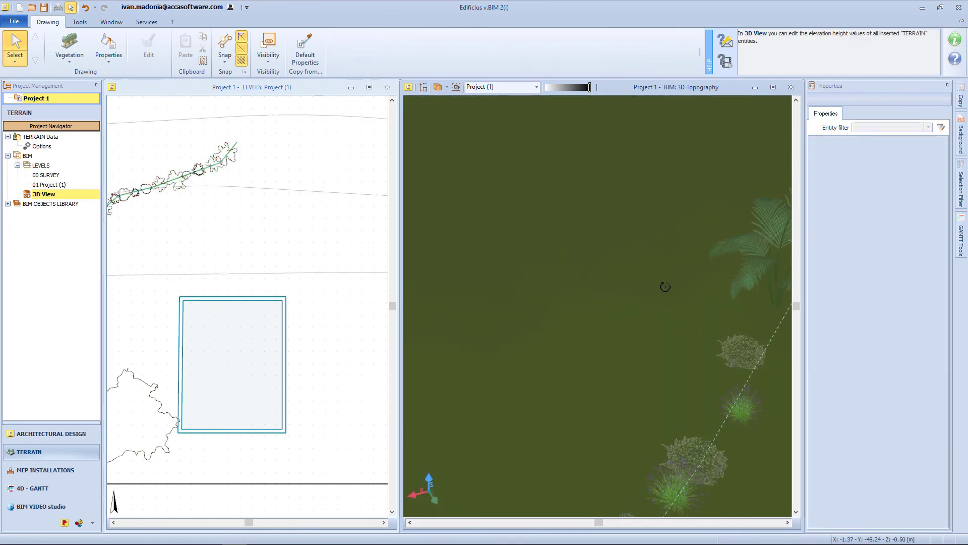
middle_click_drag(665, 286, 655, 273)
left_click(648, 347)
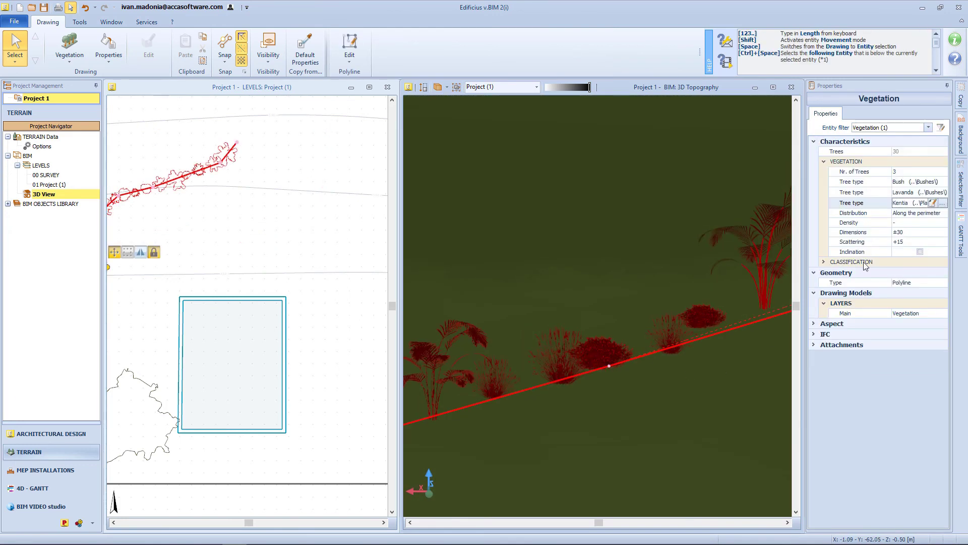
left_click(934, 222)
left_click(906, 264)
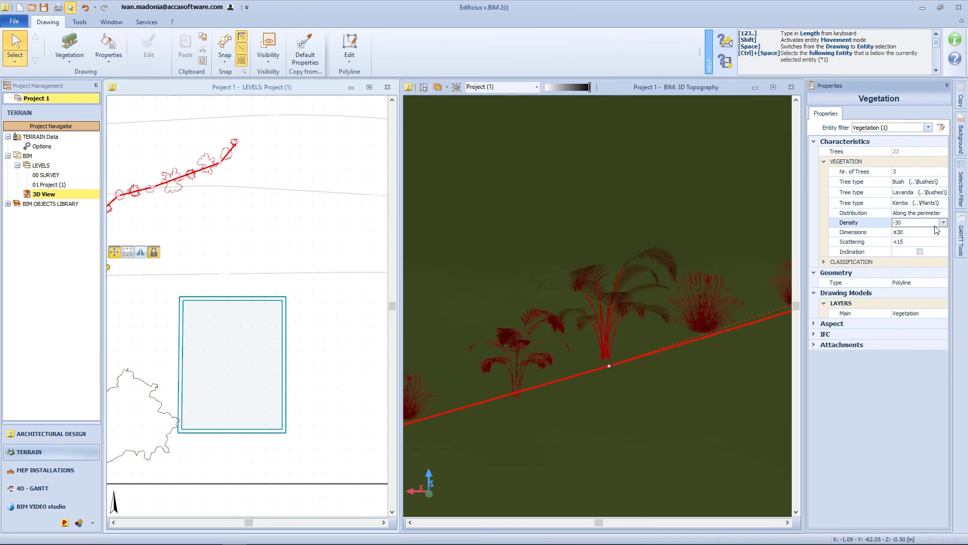
left_click(934, 225)
left_click(923, 232)
Step: Set the vegetation row's dimension variation to ±10 and its scattering to +30
left_click(918, 234)
left_click(918, 235)
left_click(924, 251)
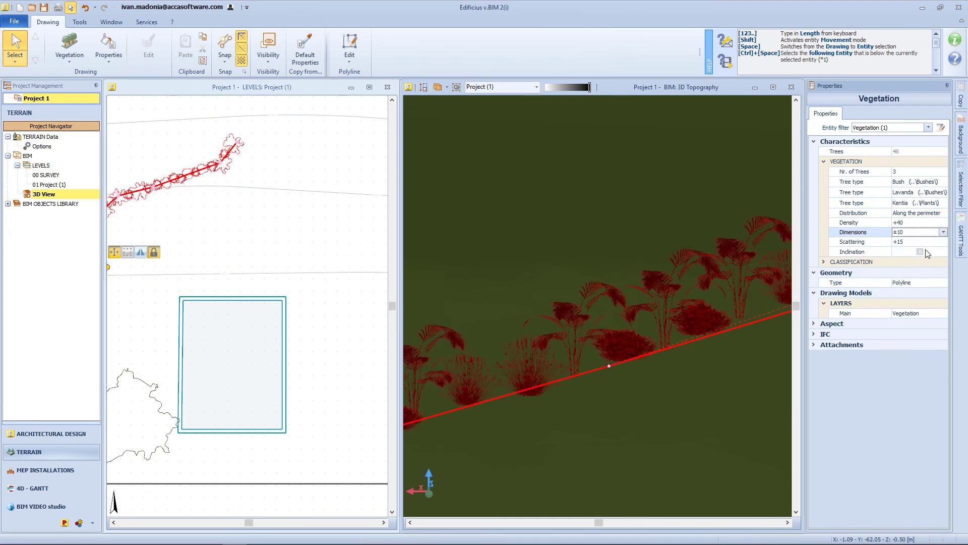
left_click(916, 242)
left_click(943, 241)
left_click(907, 284)
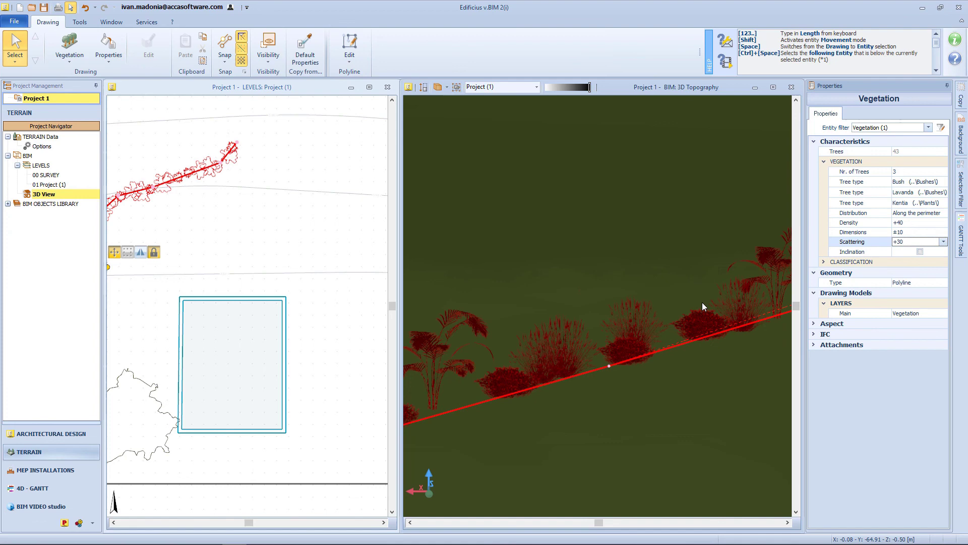
Step: Prepare a new vegetation entity with its distribution set to On the surface
scroll(702, 302, "down", 3)
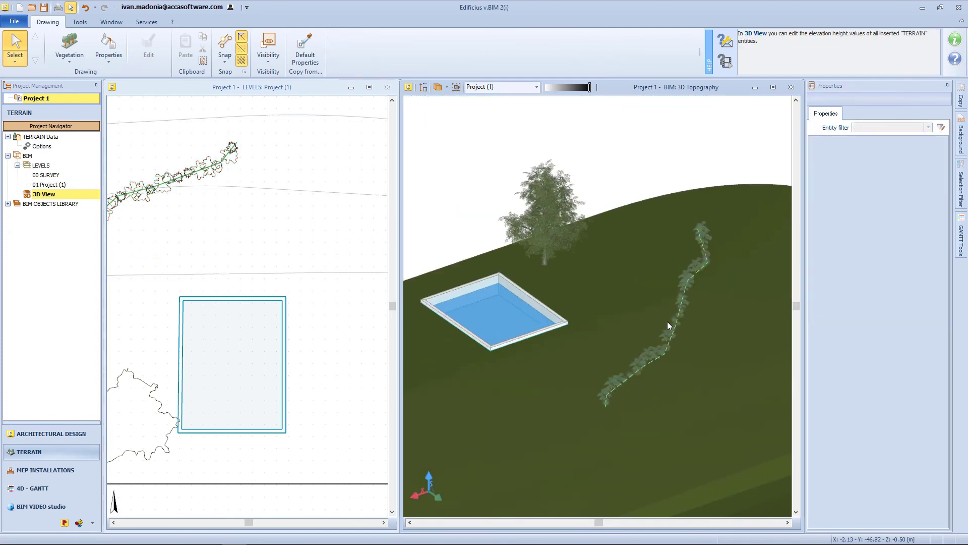
middle_click_drag(667, 322, 565, 327)
left_click(69, 45)
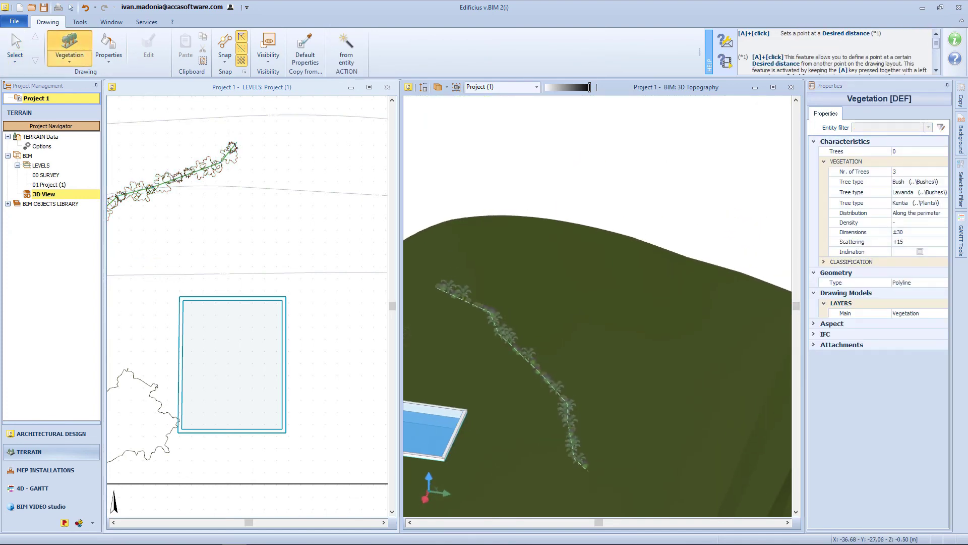
left_click(936, 214)
left_click(944, 213)
left_click(923, 228)
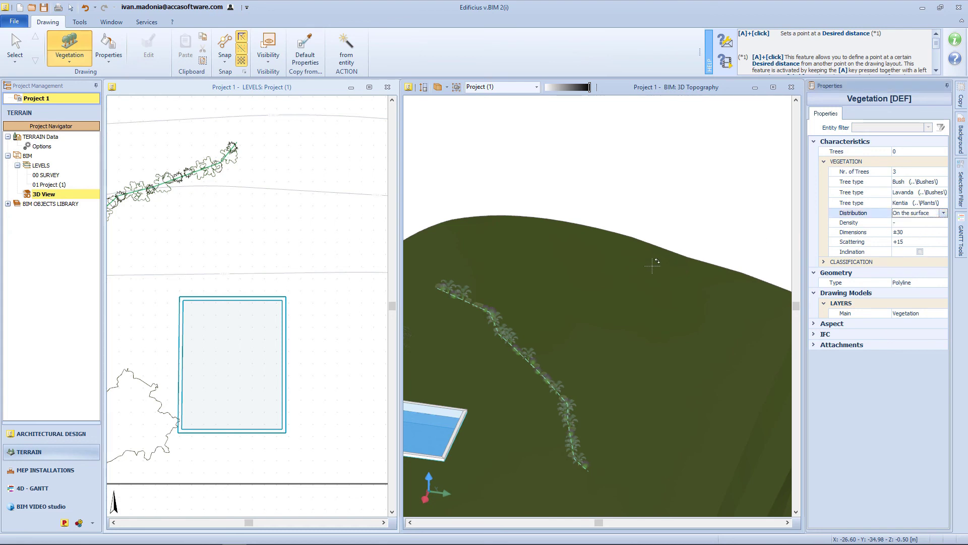
Step: Draw a closed seven-point vegetation area beside the planting row, on the side away from the pool
left_click(479, 277)
left_click(528, 241)
left_click(634, 266)
left_click(684, 328)
left_click(687, 389)
left_click(642, 410)
left_click(494, 307)
left_click(376, 43)
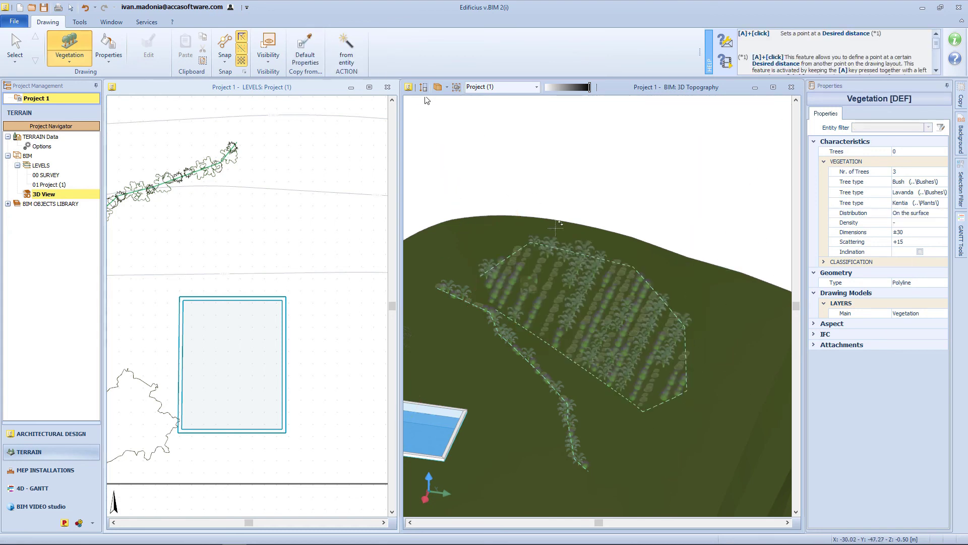
Step: Set the vegetation area's density to +50 and open its dimension variation options
middle_click_drag(569, 282, 606, 374)
scroll(527, 284, "up", 5)
key("Escape")
left_click(608, 377)
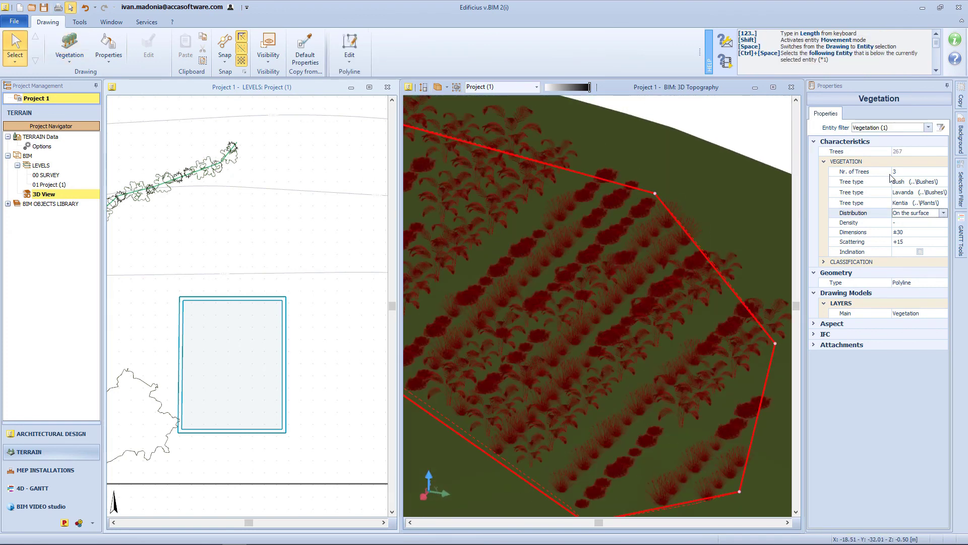
left_click(942, 222)
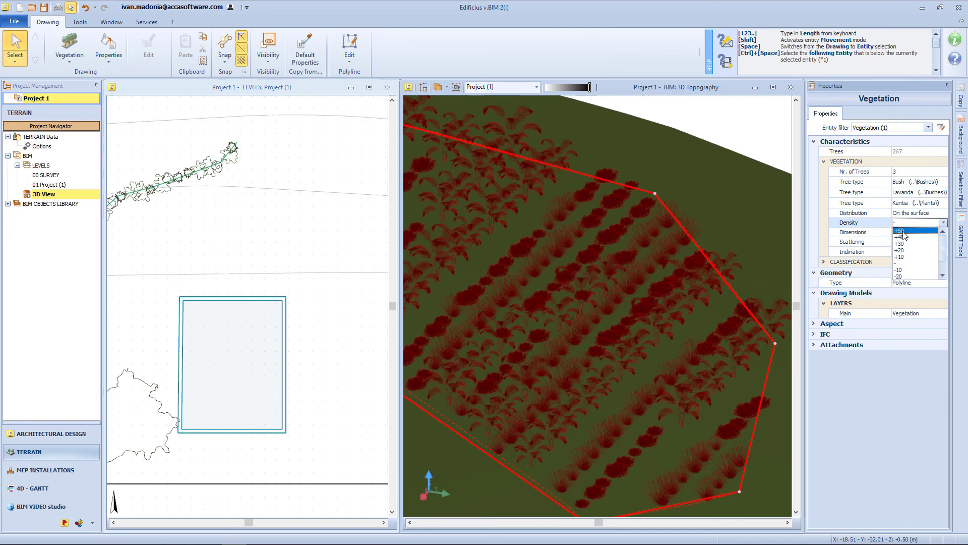
left_click(900, 230)
left_click(942, 232)
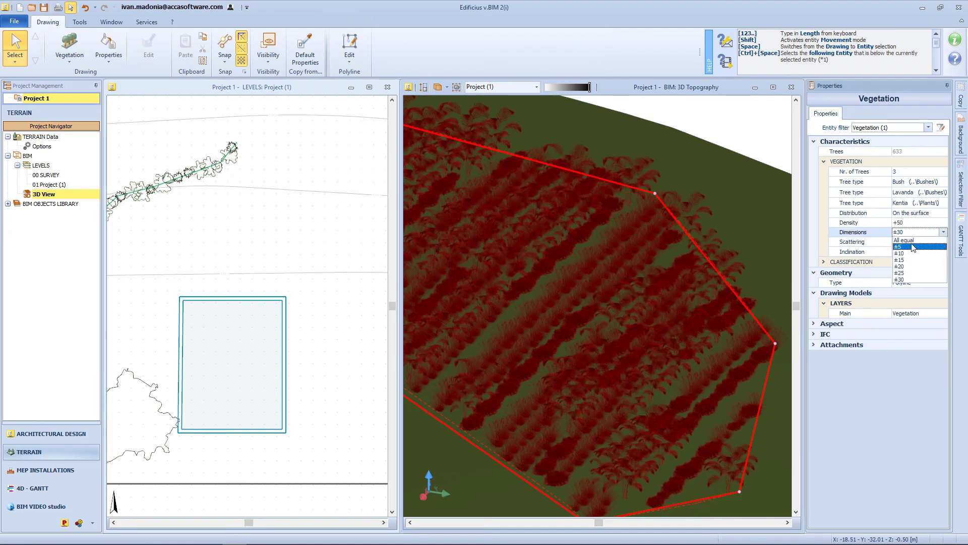